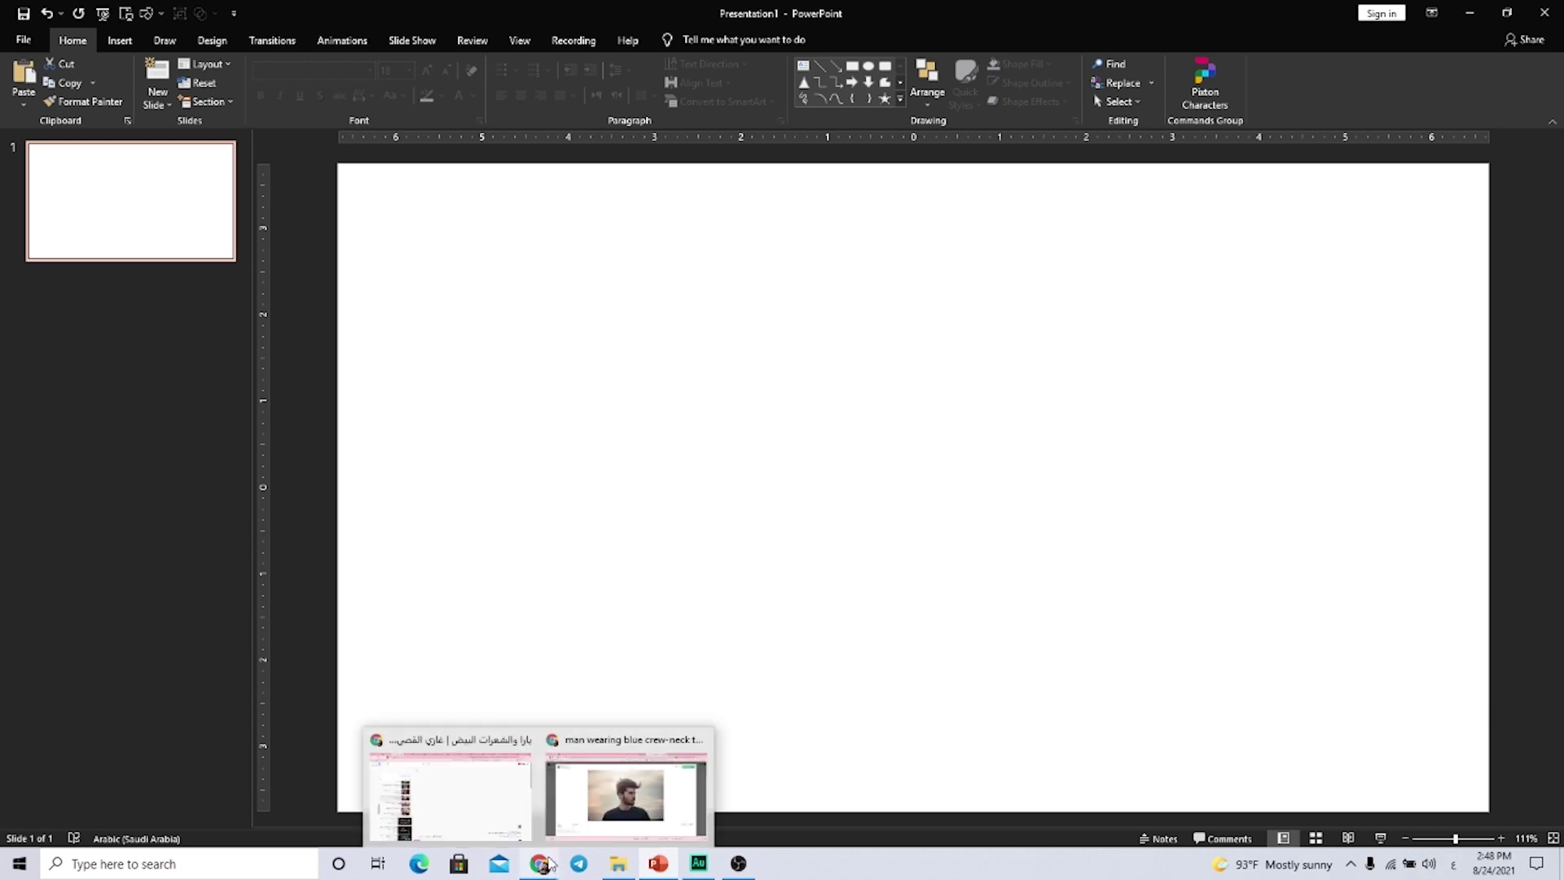
Bring the browser forward, view the Freepik torn paper vector, then go to Convertio's PNG-to-SVG page.
click(627, 795)
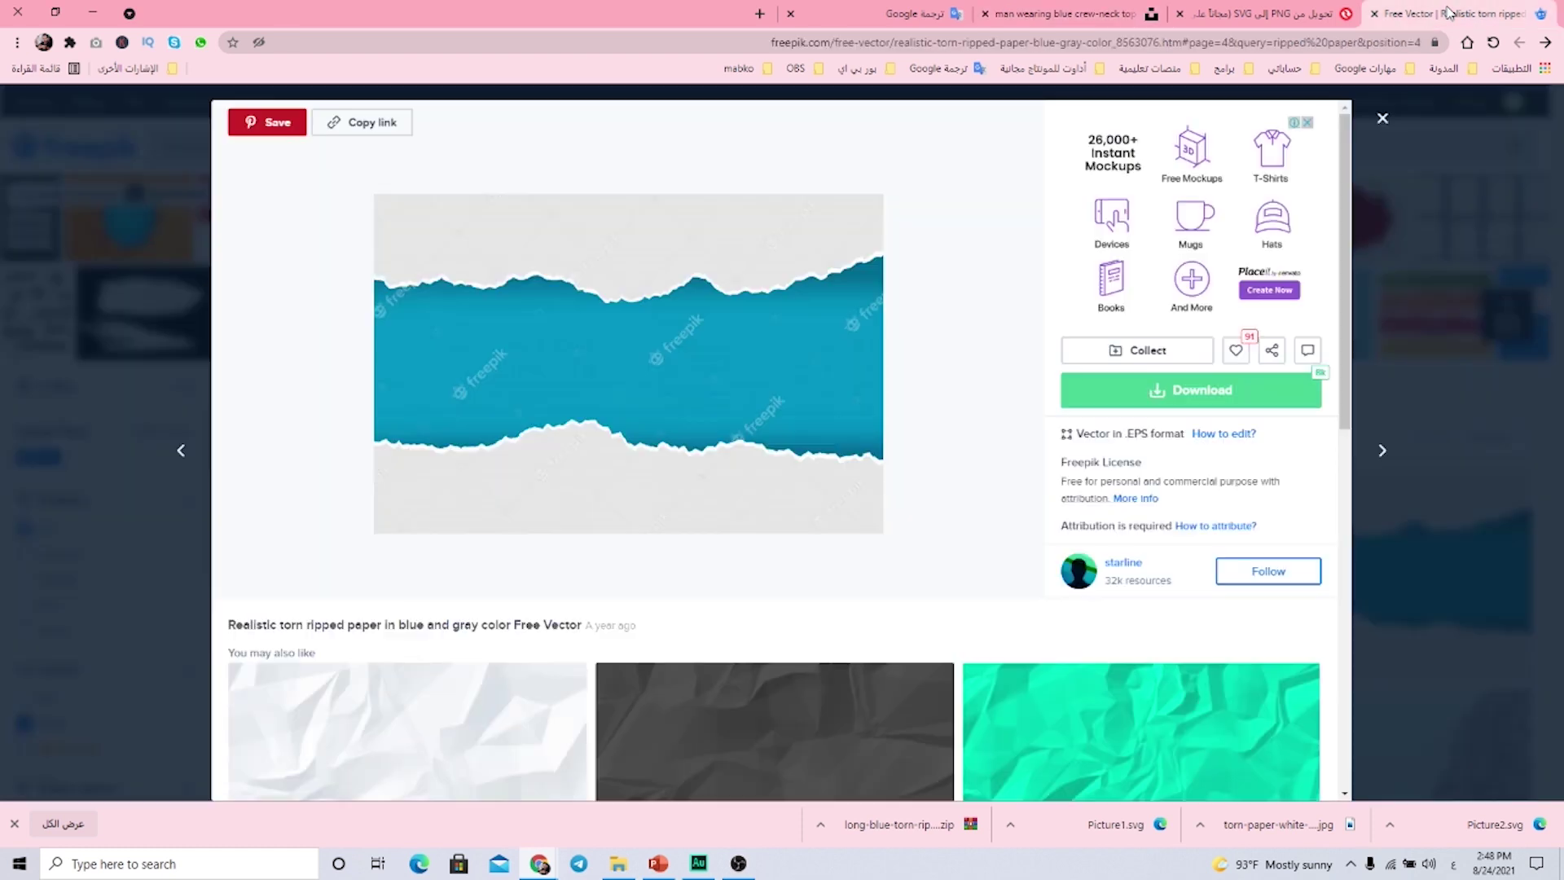
click(1450, 14)
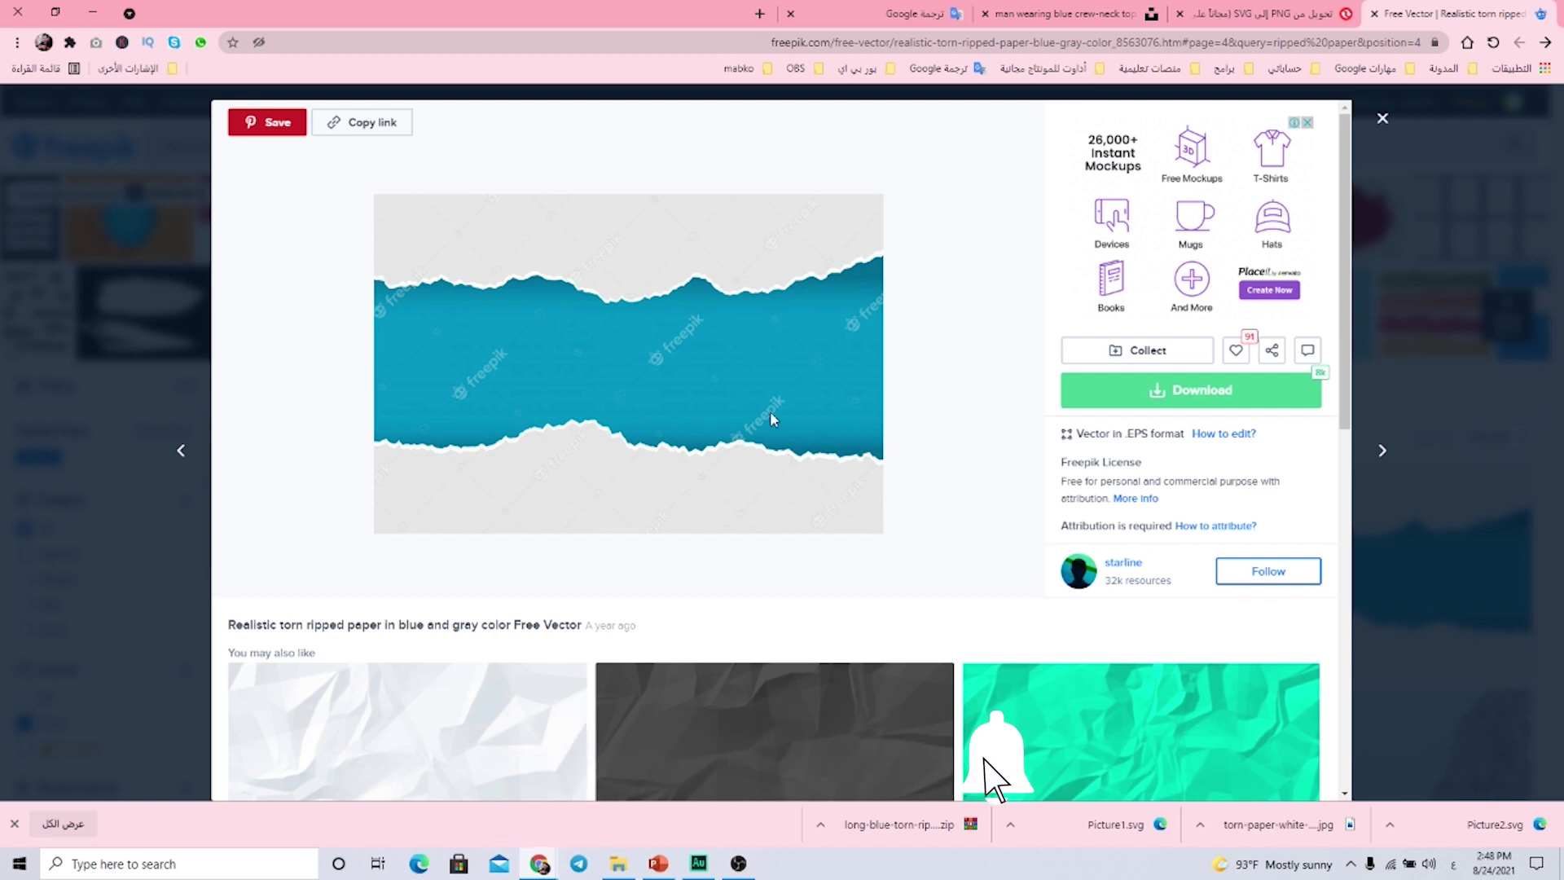
click(1235, 17)
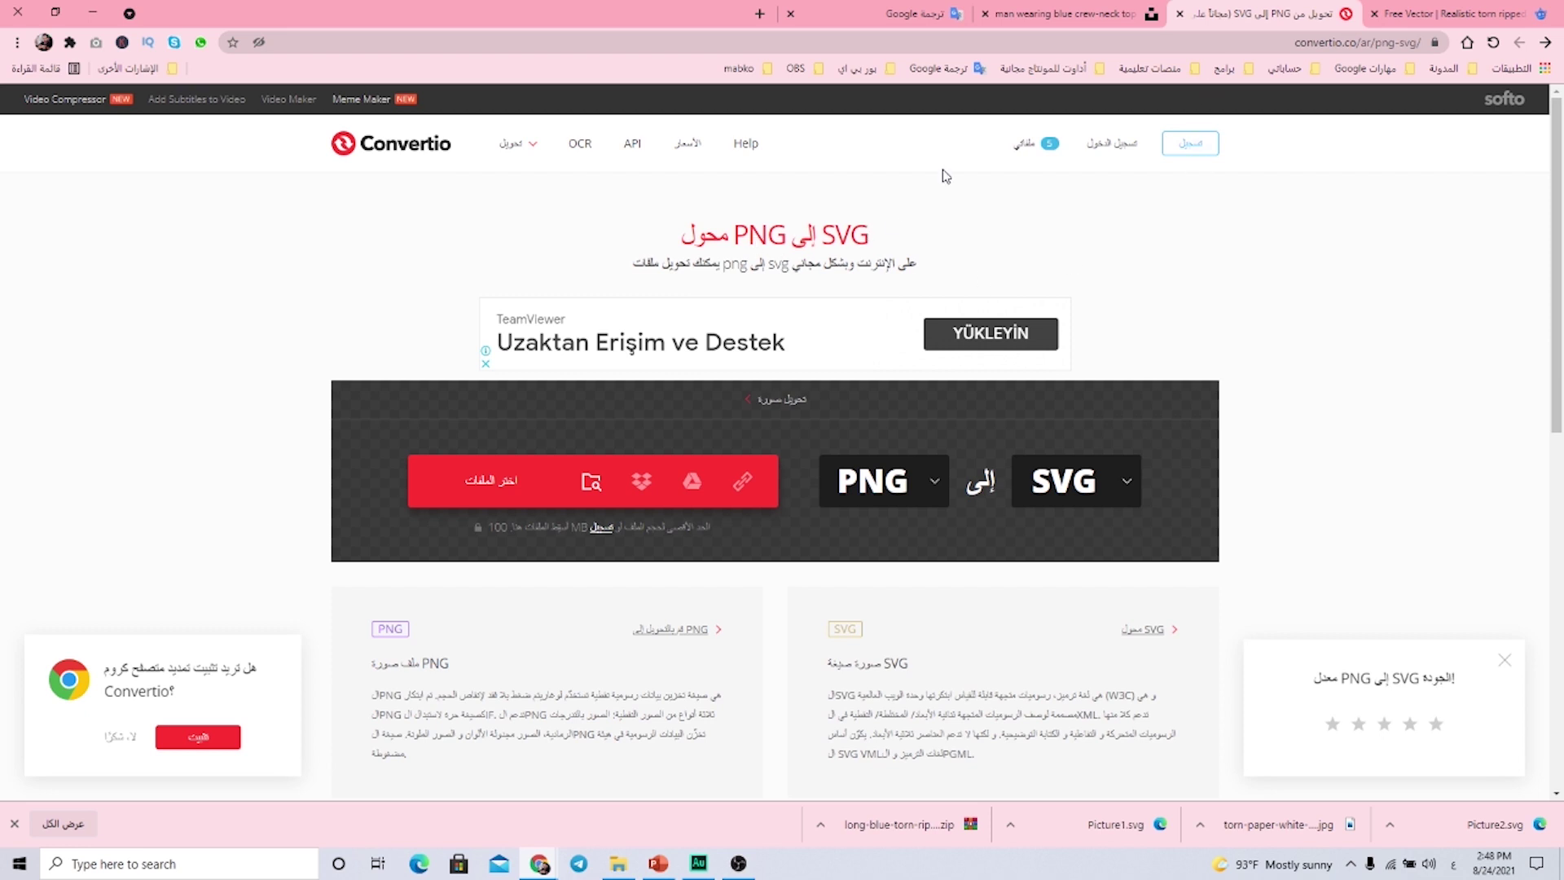
Switch to the Unsplash photo of the man in a dark crew-neck top.
click(1069, 17)
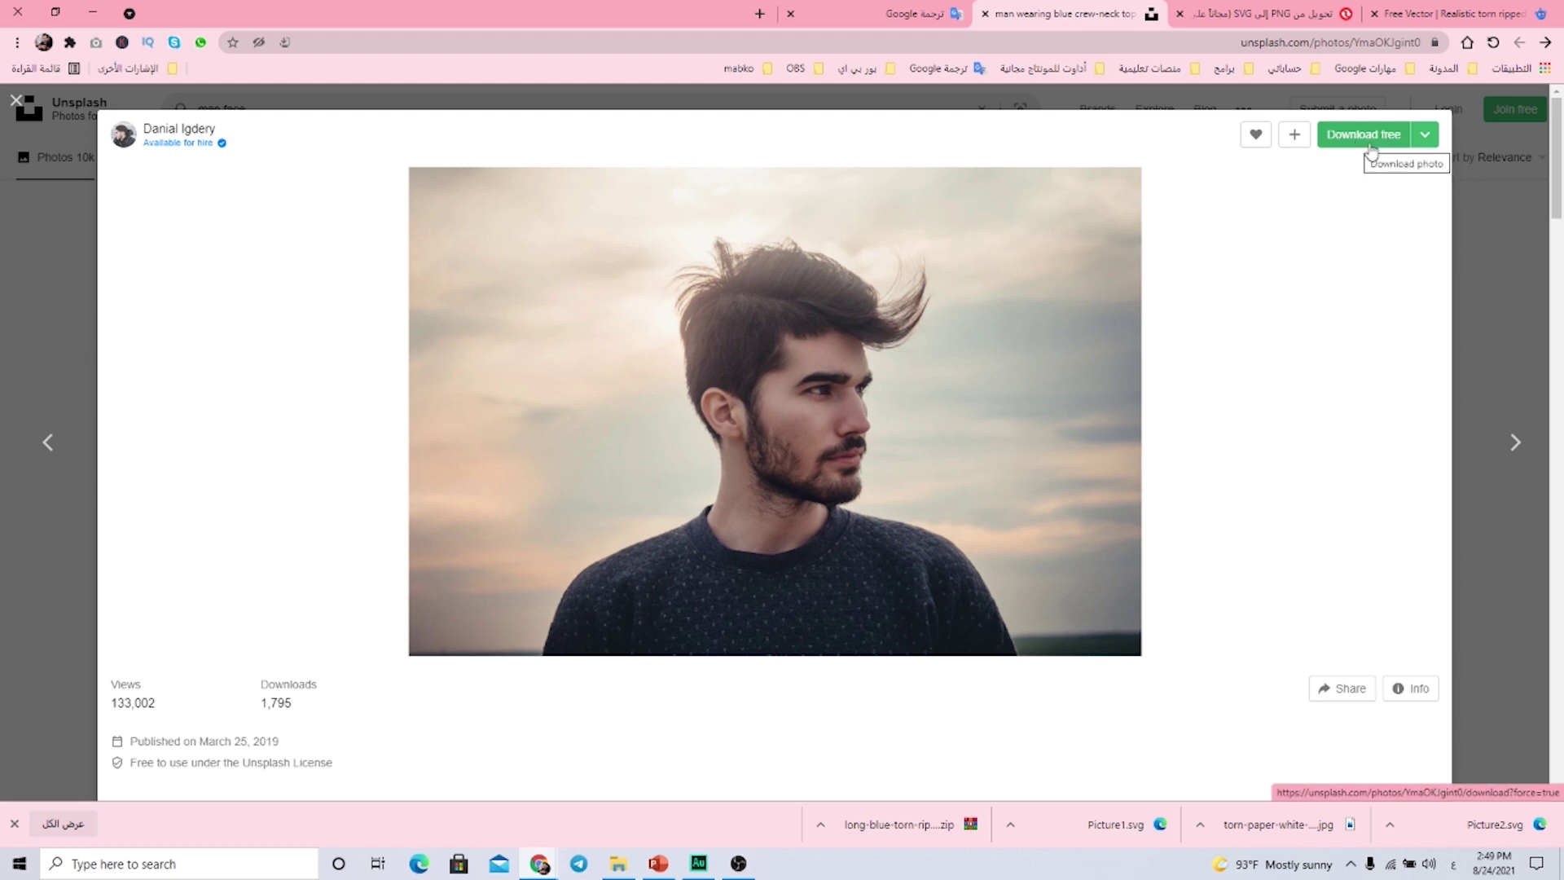
Save the man's portrait at Large size (2400x1600) to the Desktop.
click(1424, 134)
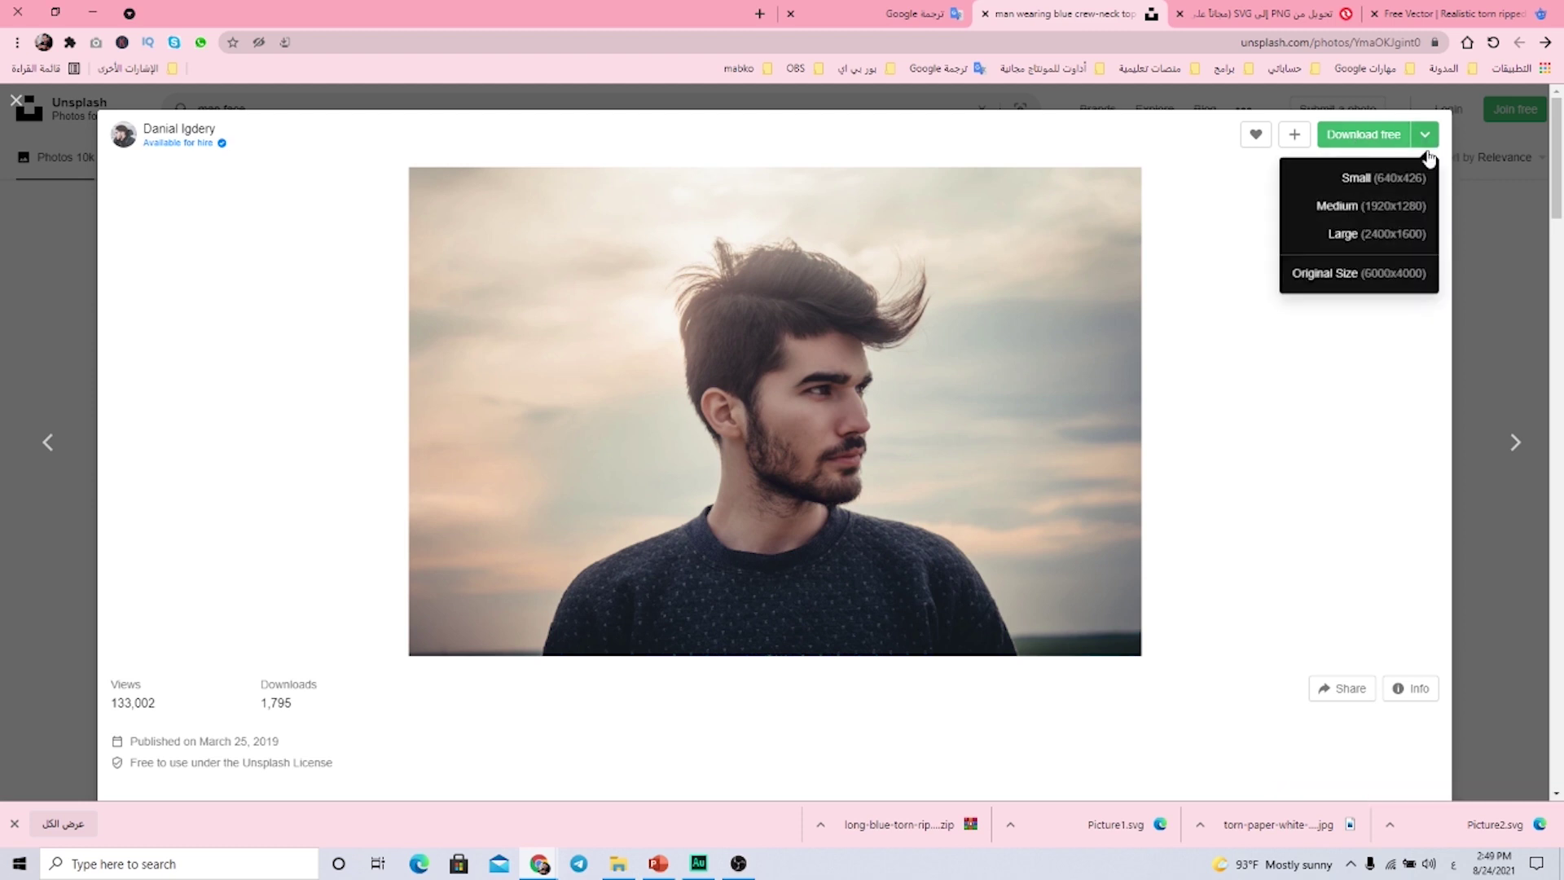
click(1352, 236)
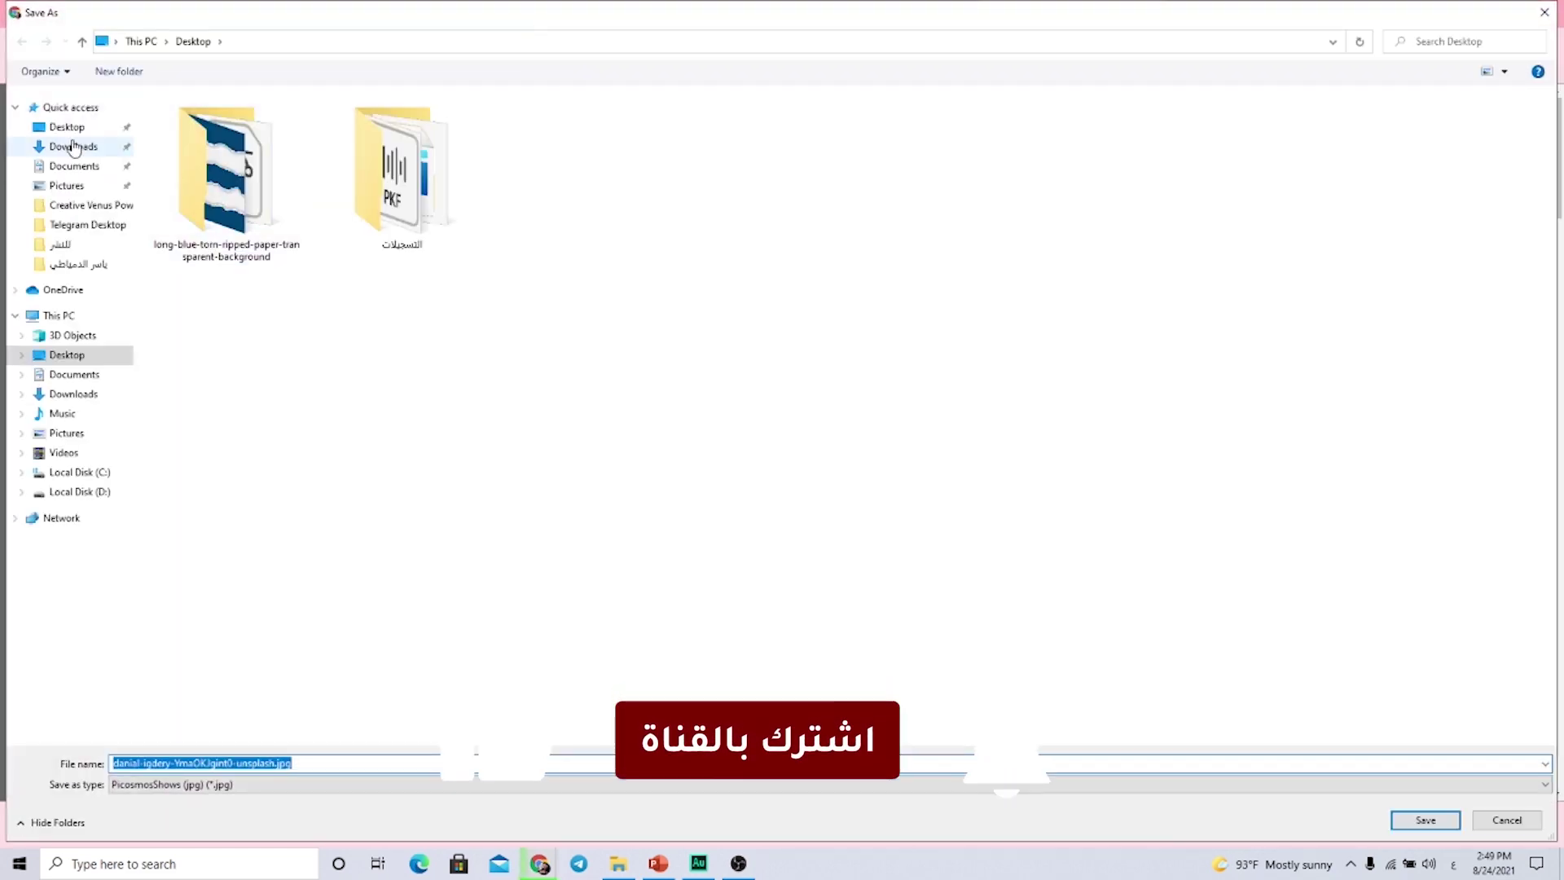
click(78, 127)
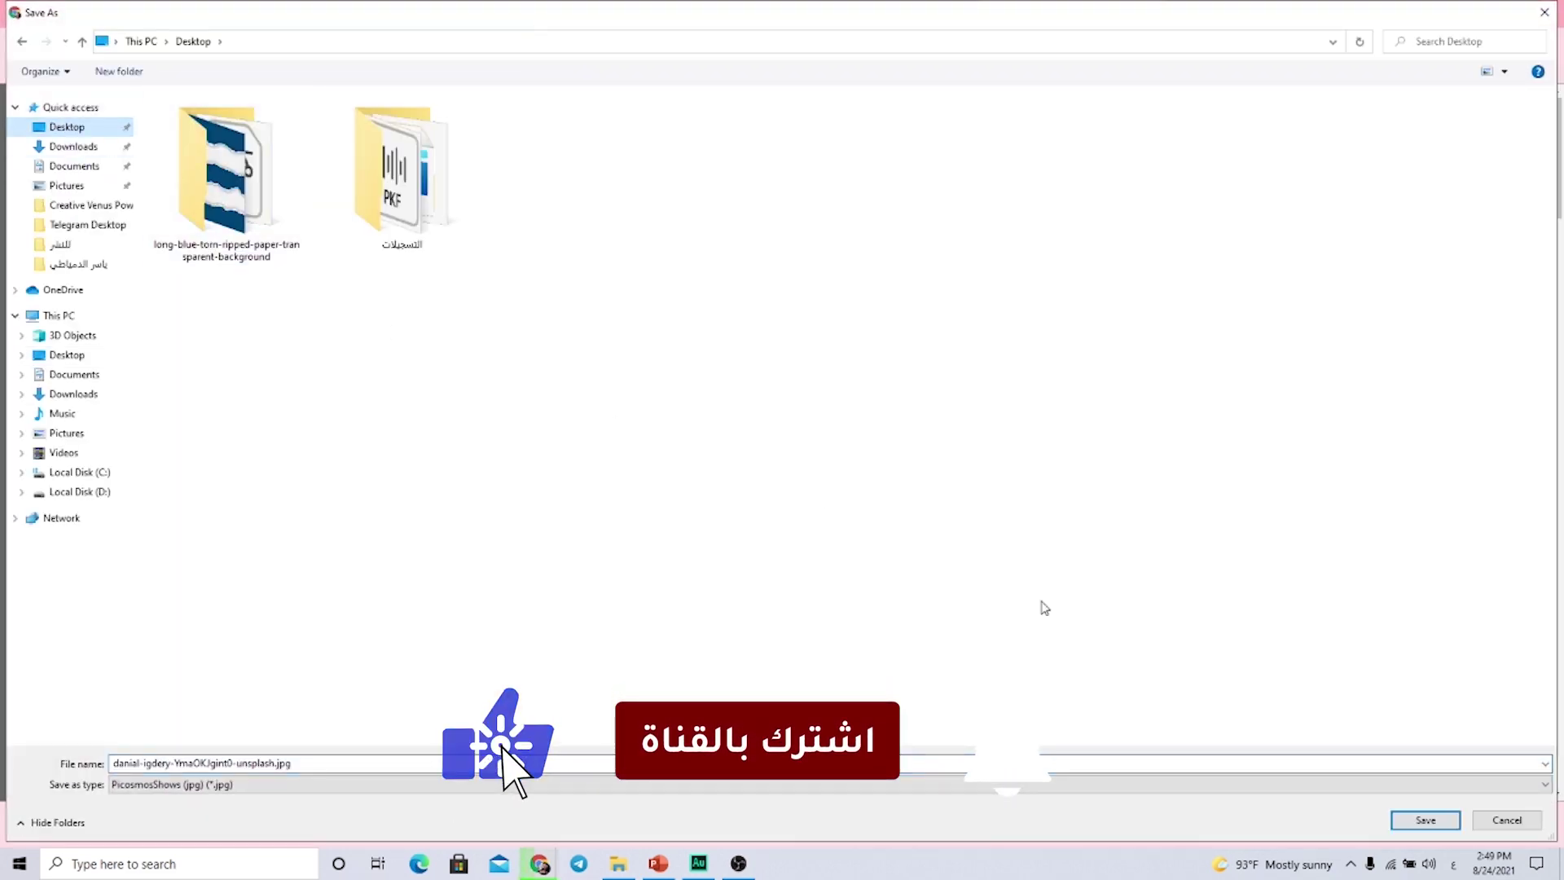
click(1426, 820)
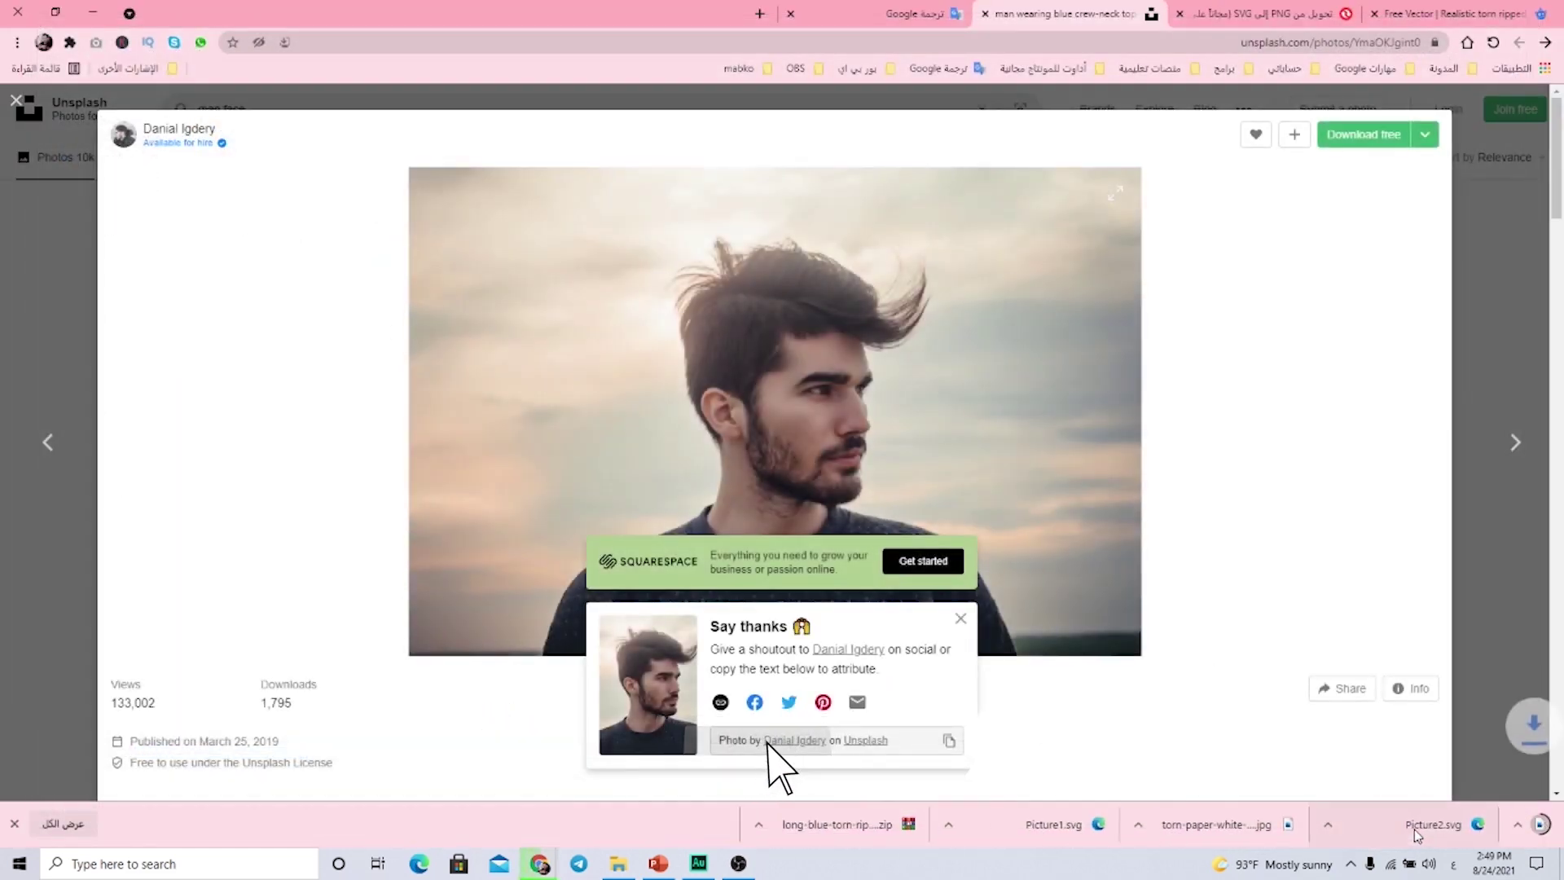
click(1454, 13)
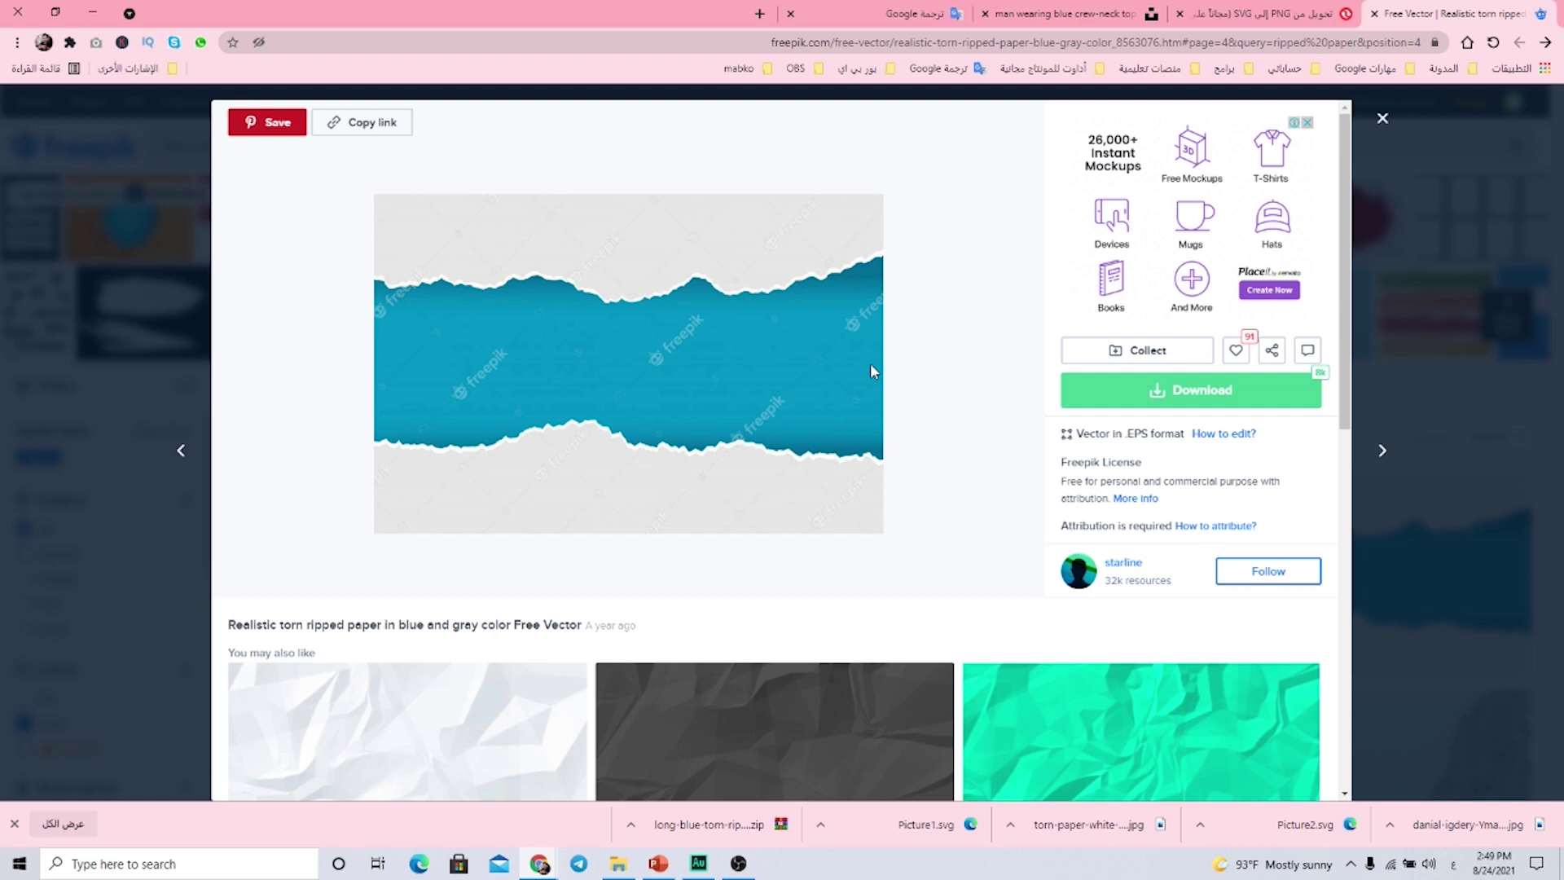
Save realistic-torn-ripped-paper-blue-gray-color.zip to the Desktop and reveal it in File Explorer.
click(1180, 391)
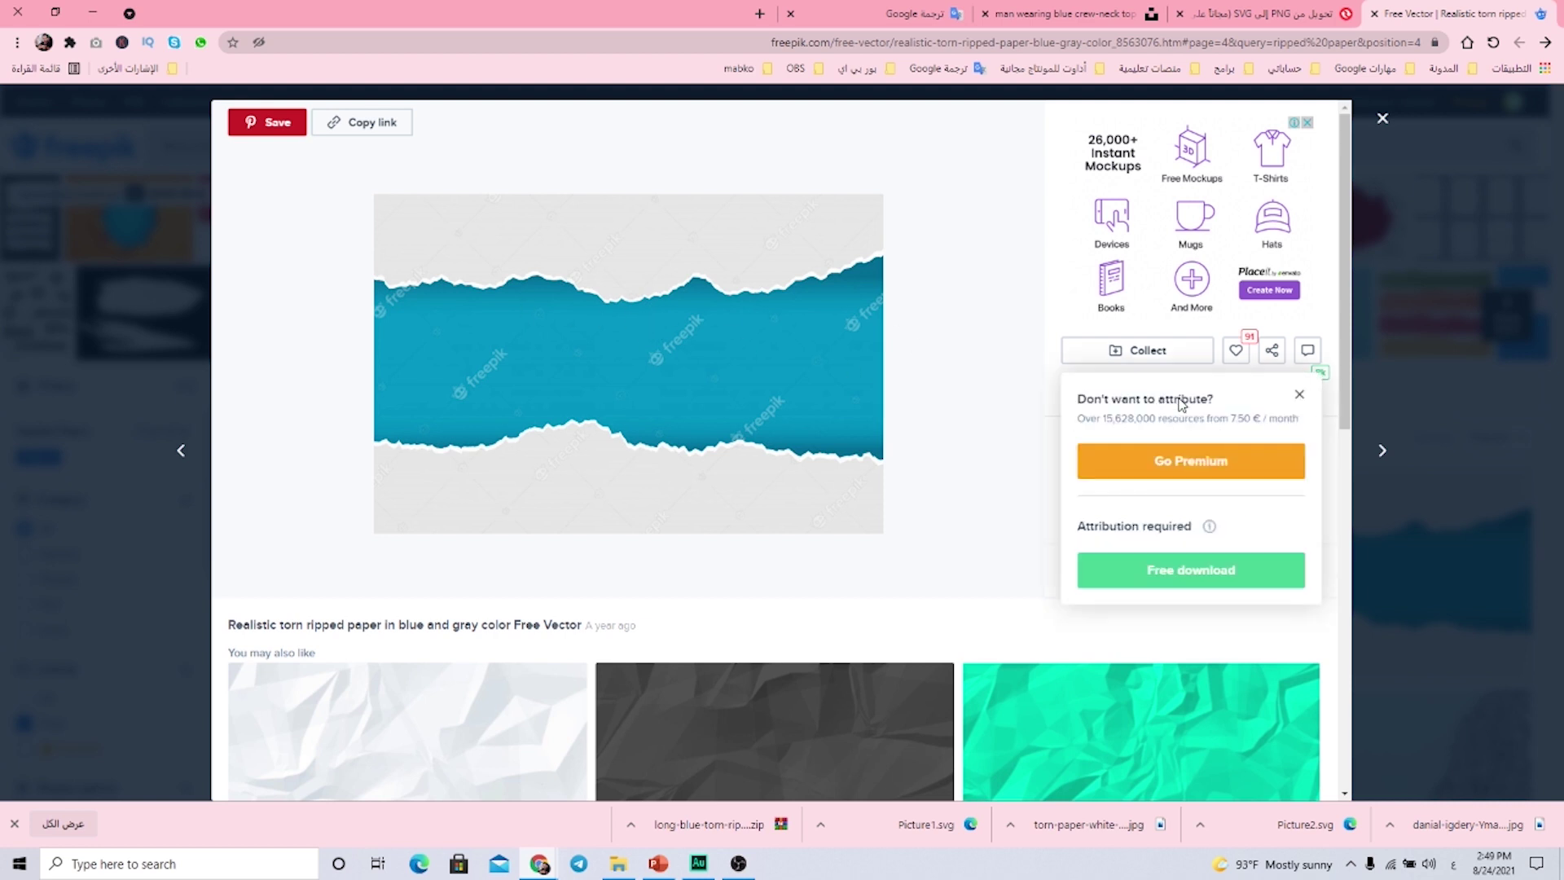
click(1180, 573)
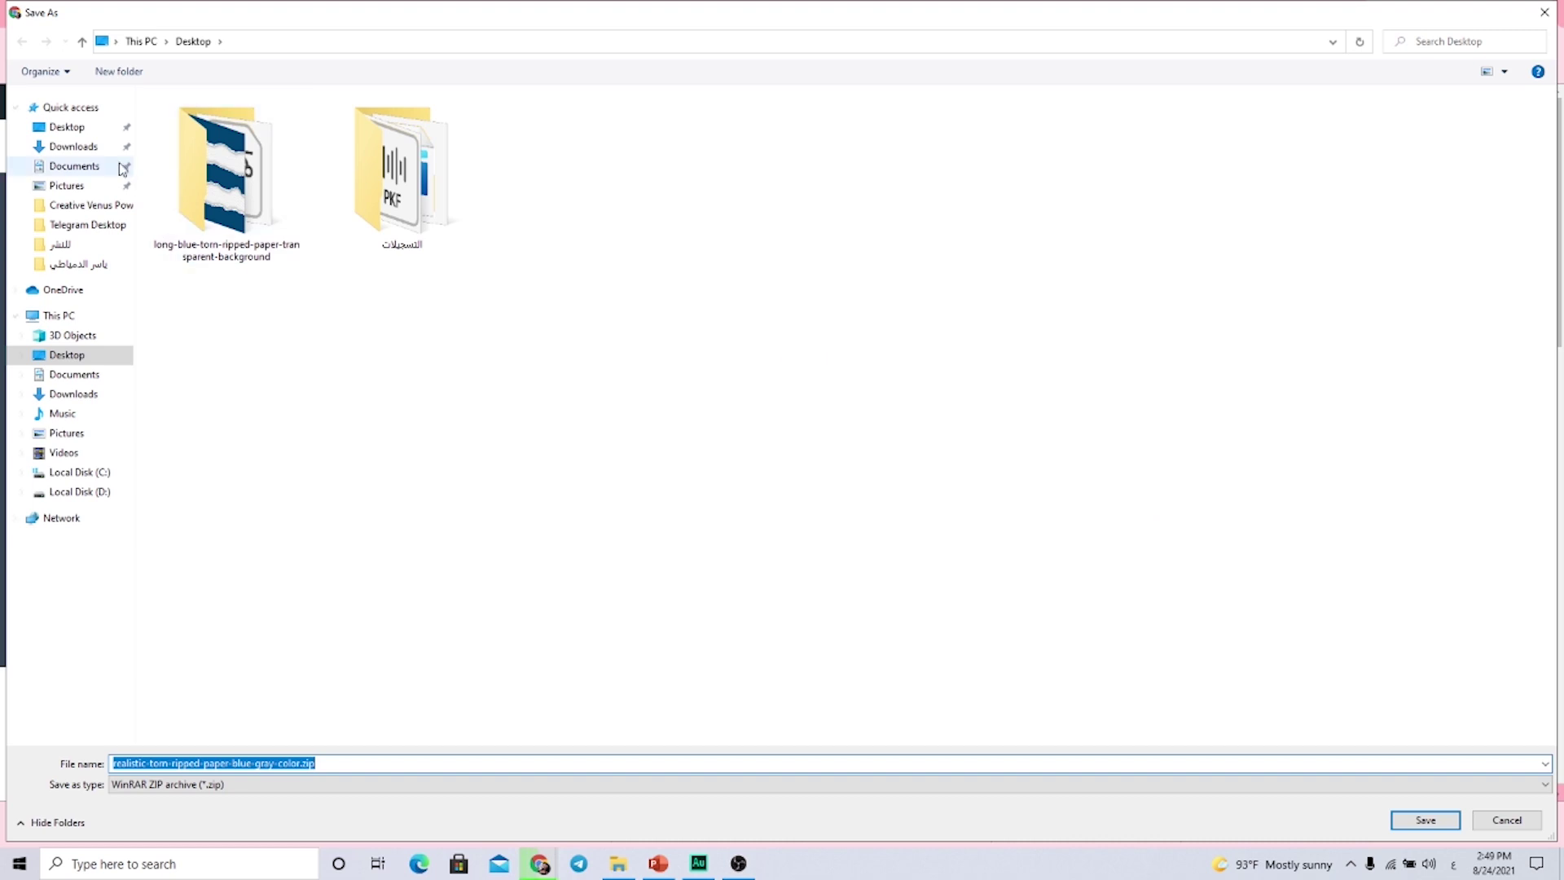
click(64, 129)
click(1424, 819)
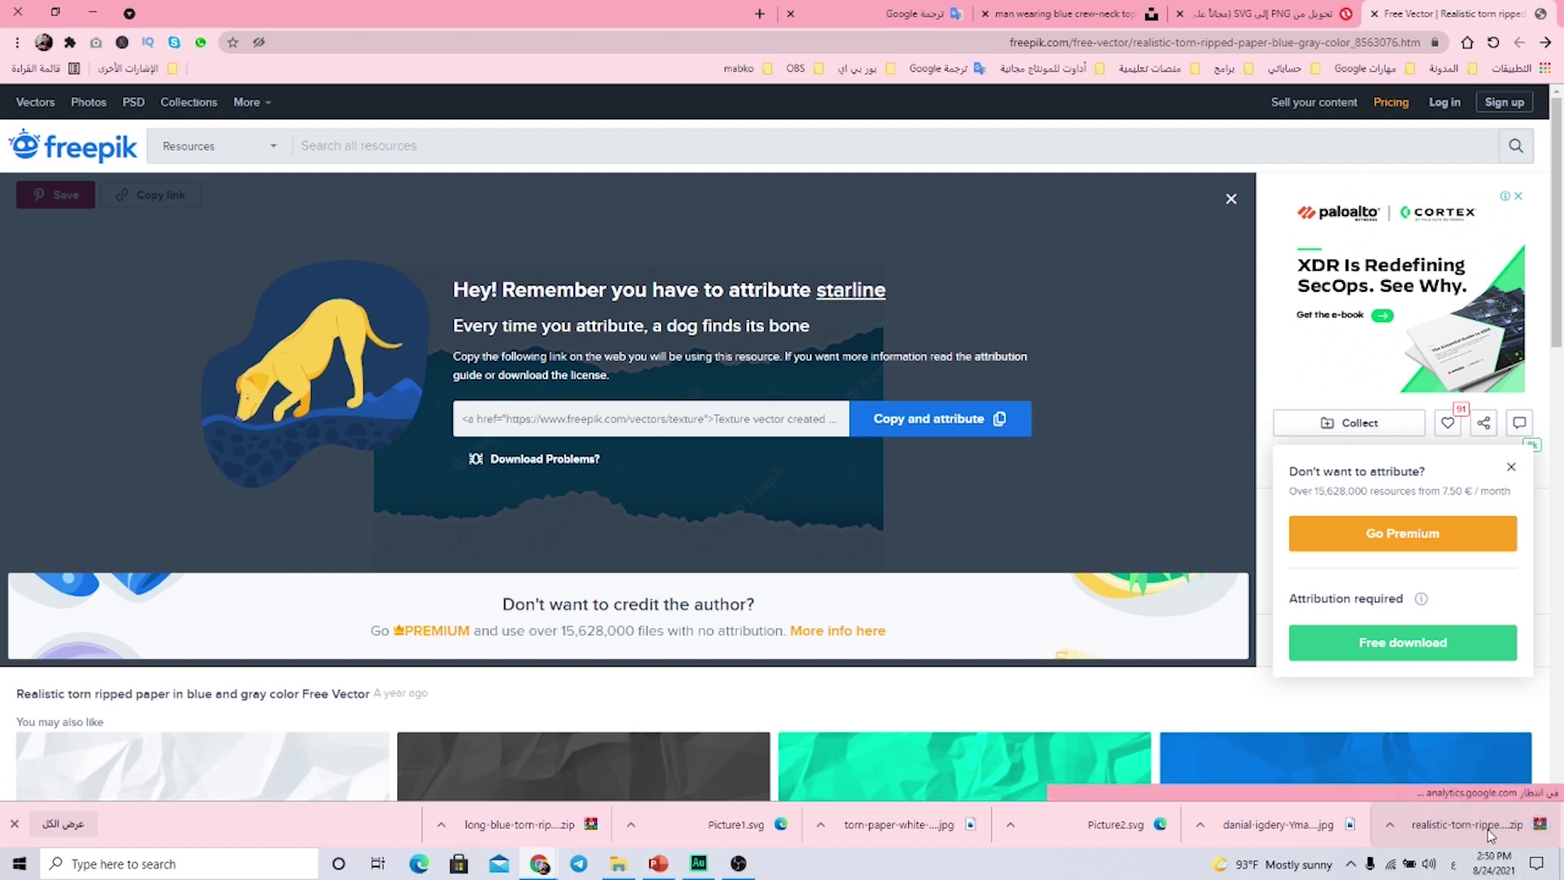
click(1390, 824)
click(1362, 772)
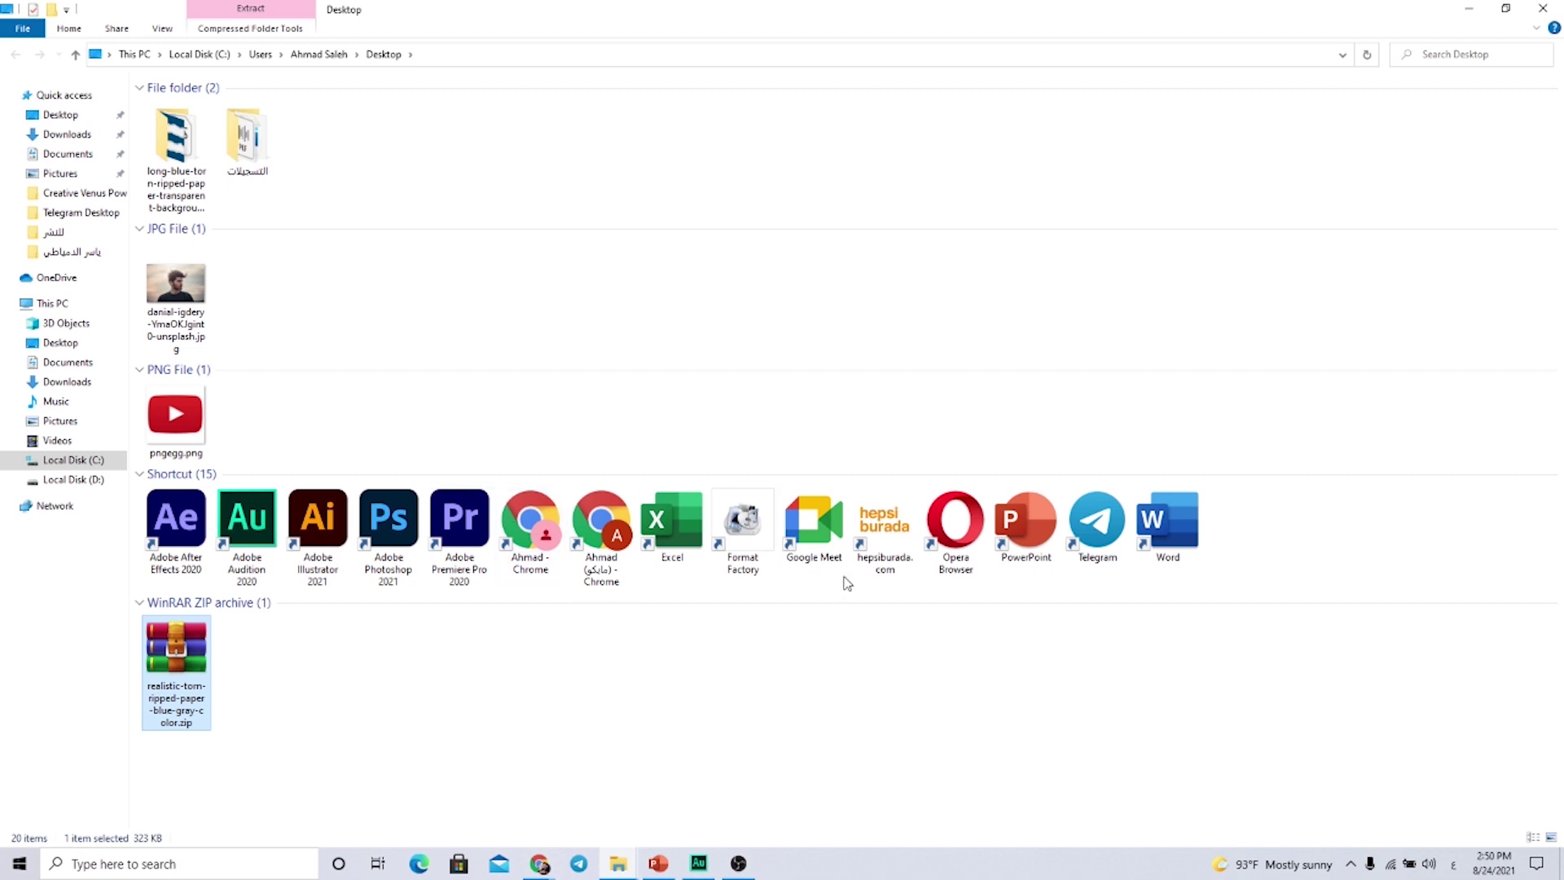
Extract the torn-paper zip into its own folder and open that folder.
right_click(180, 651)
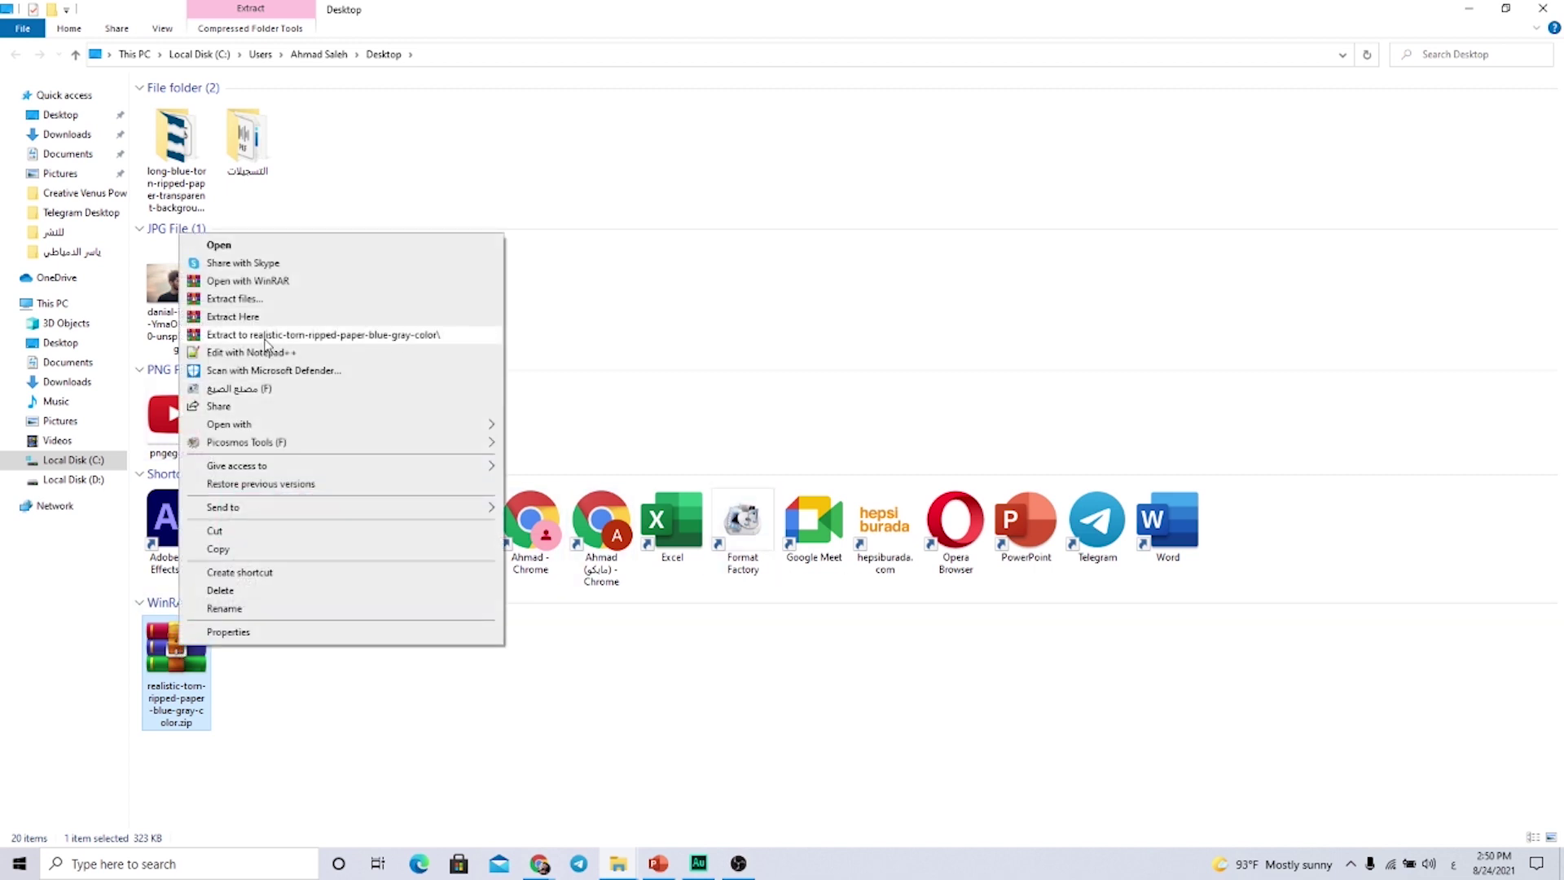
click(231, 335)
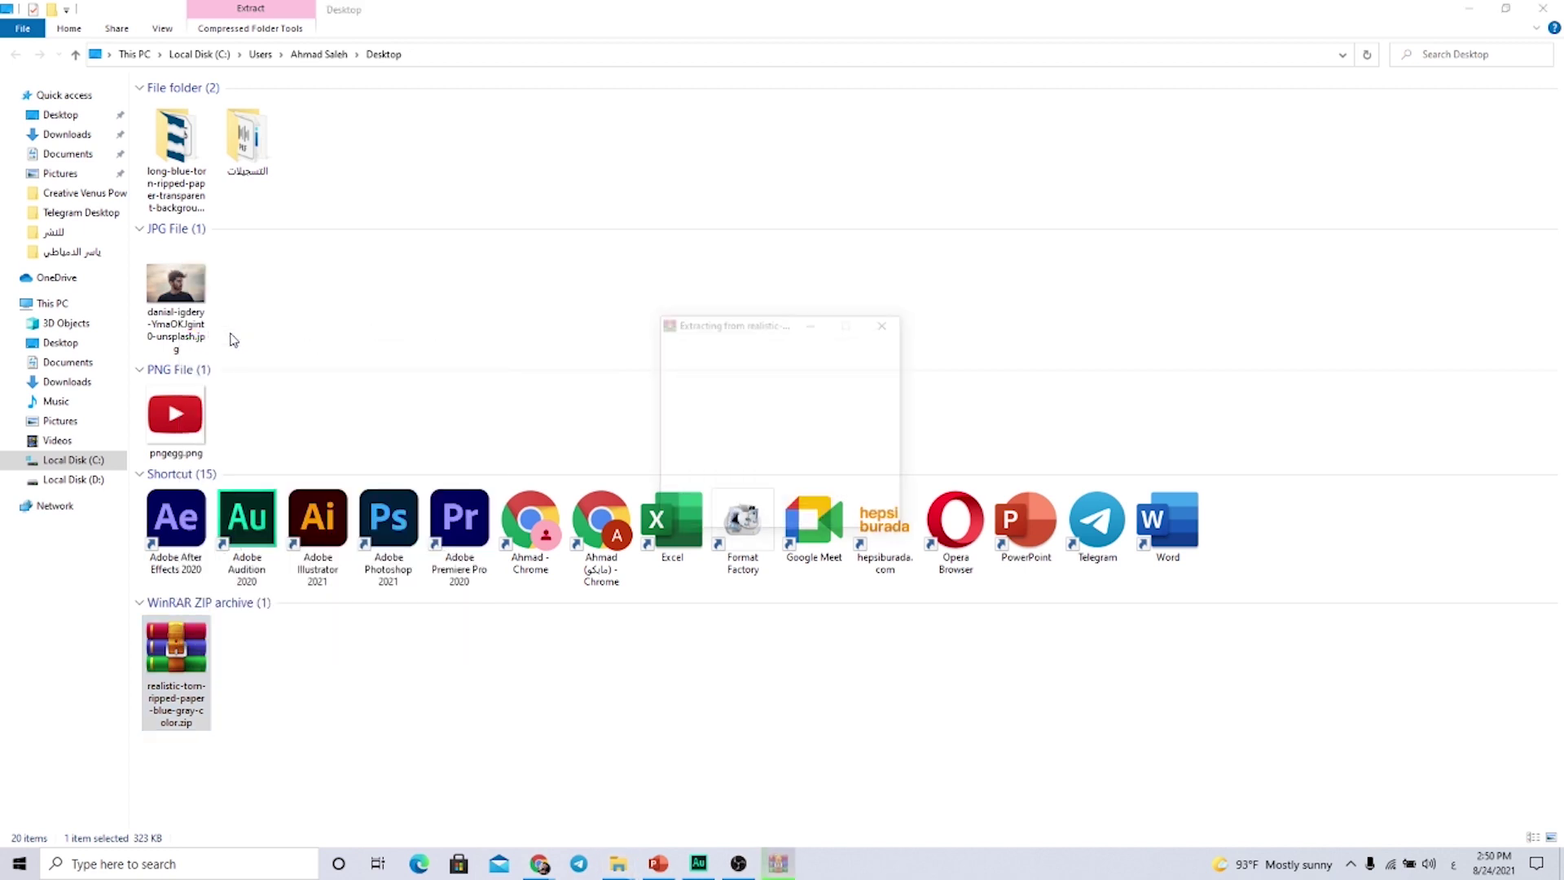
double_click(253, 160)
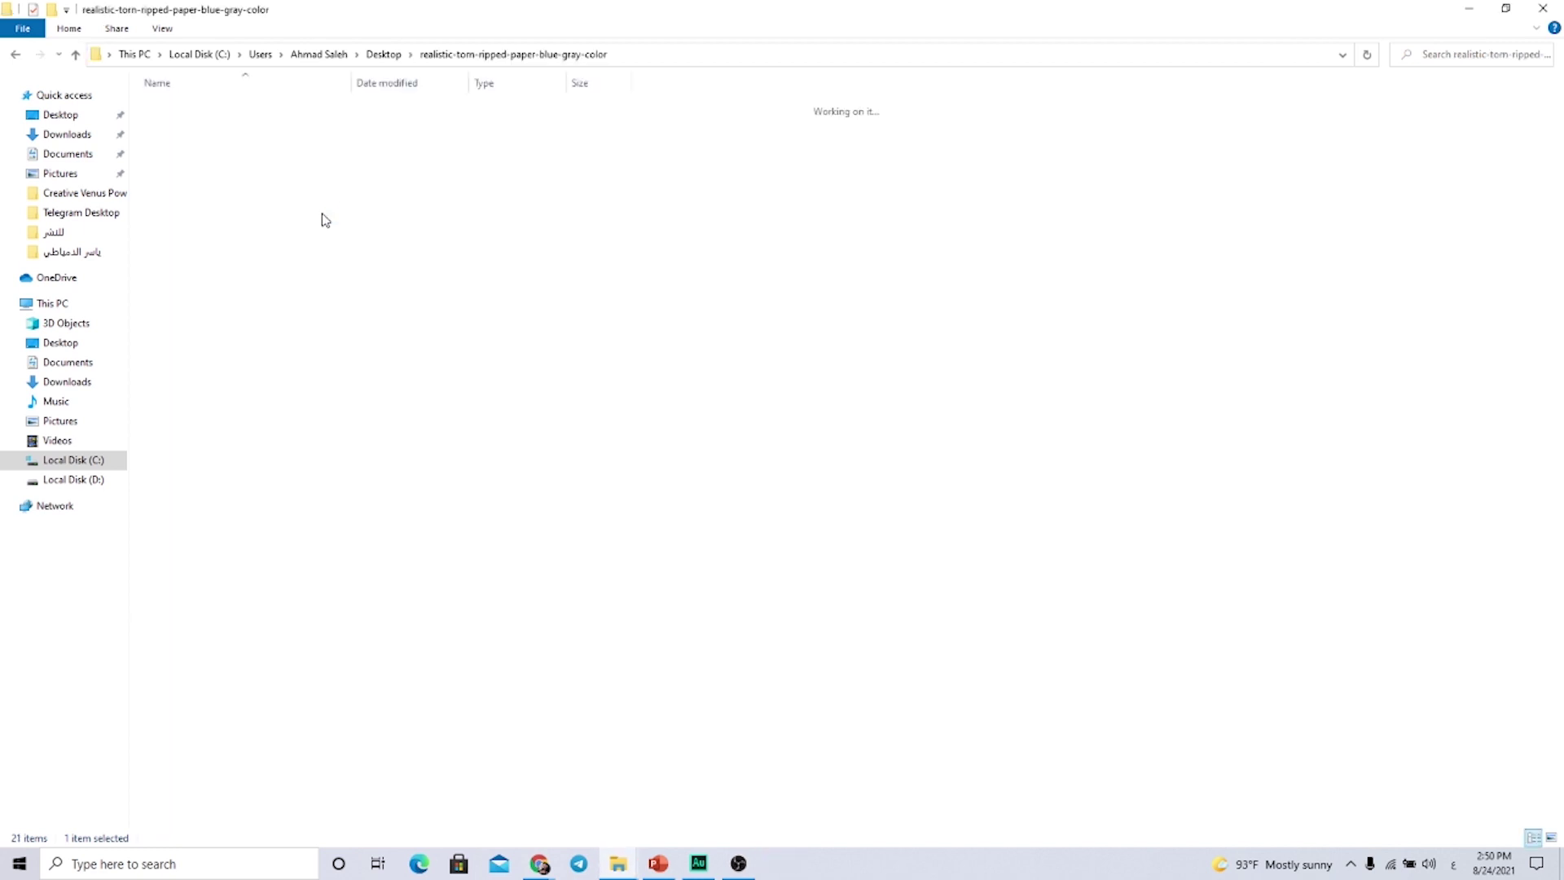
Show the files as extra large icons, select 25600.jpg, and return to PowerPoint.
right_click(255, 267)
click(236, 276)
click(511, 251)
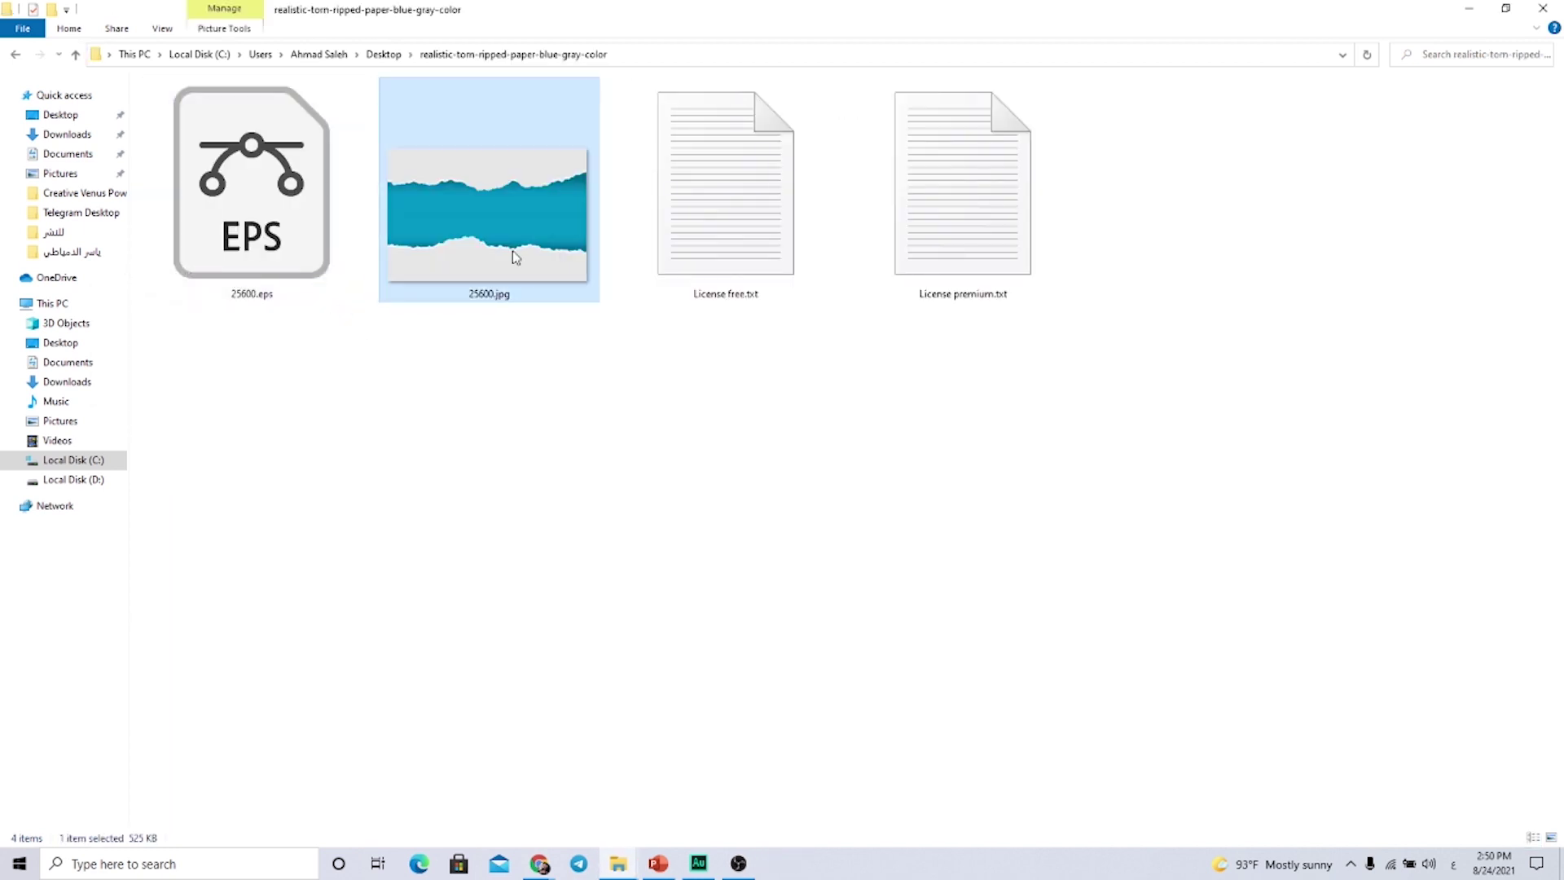
click(236, 262)
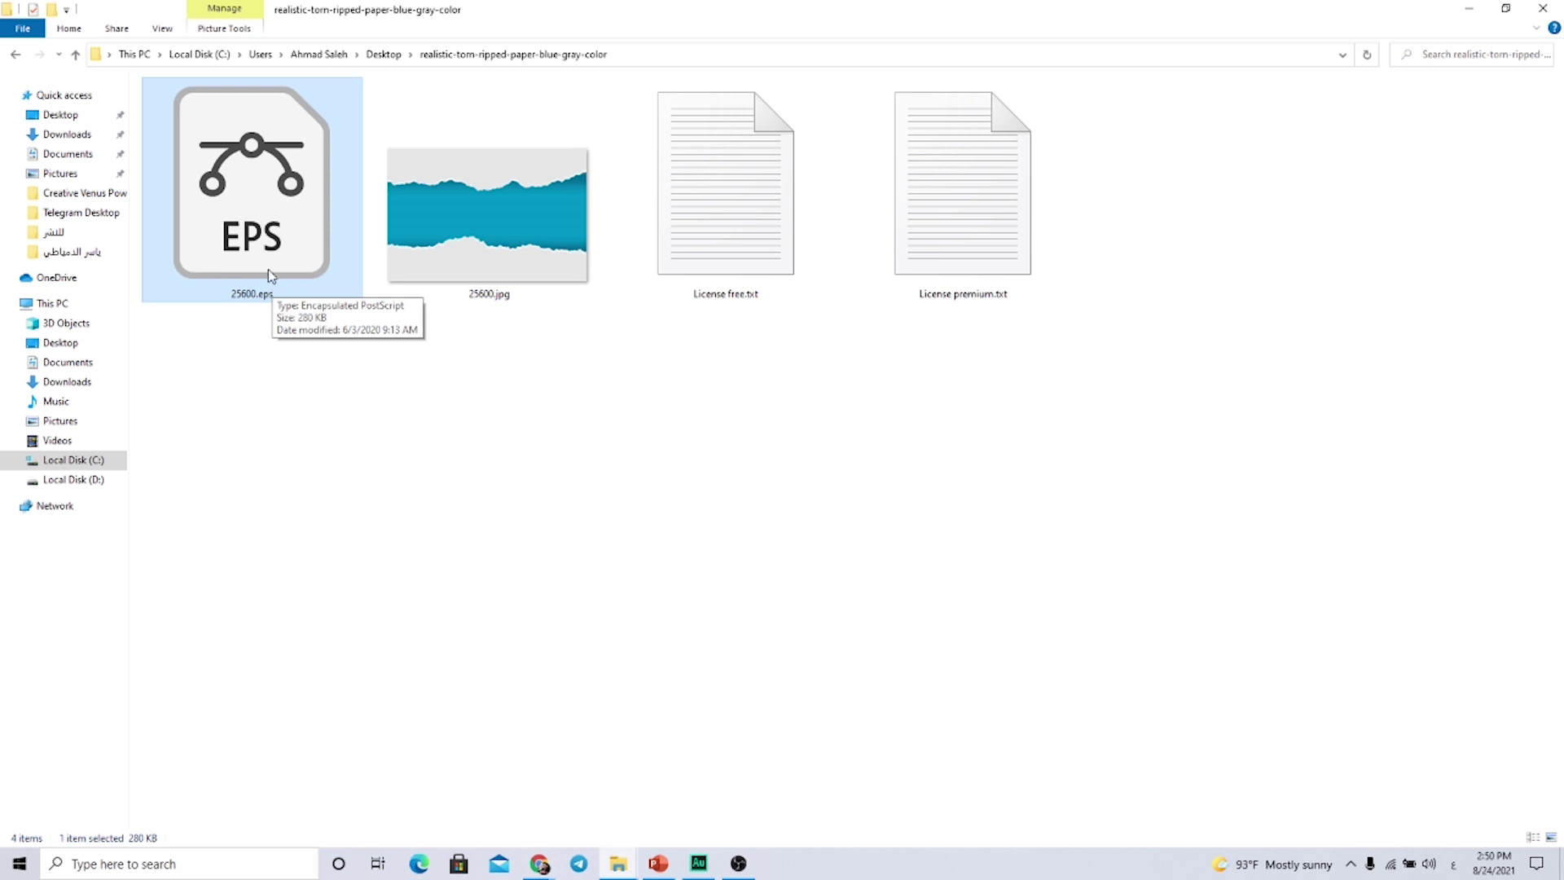
click(477, 261)
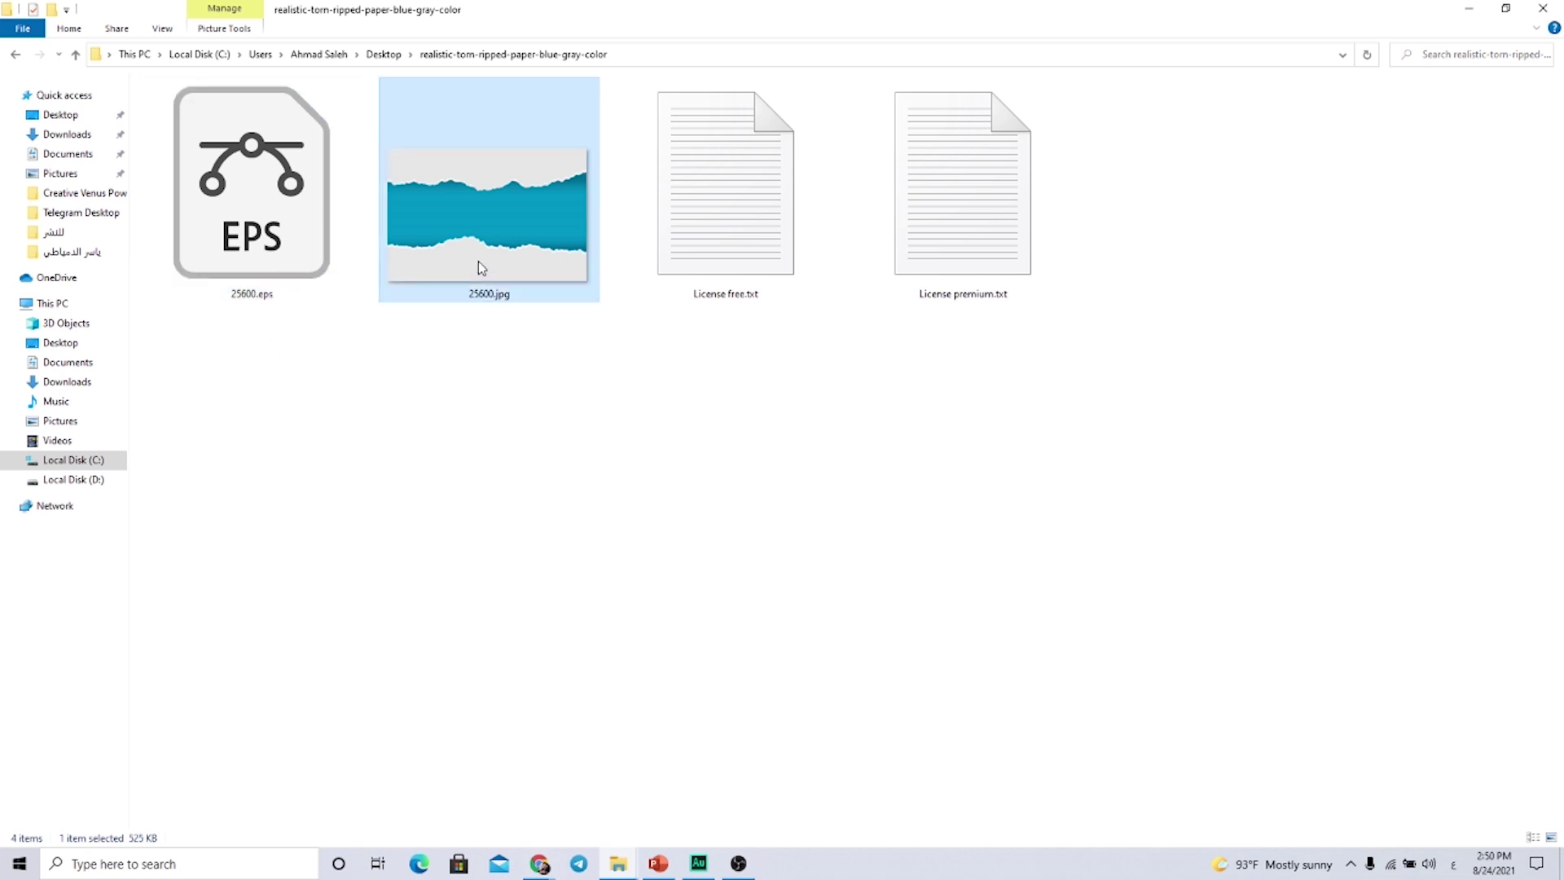
click(656, 865)
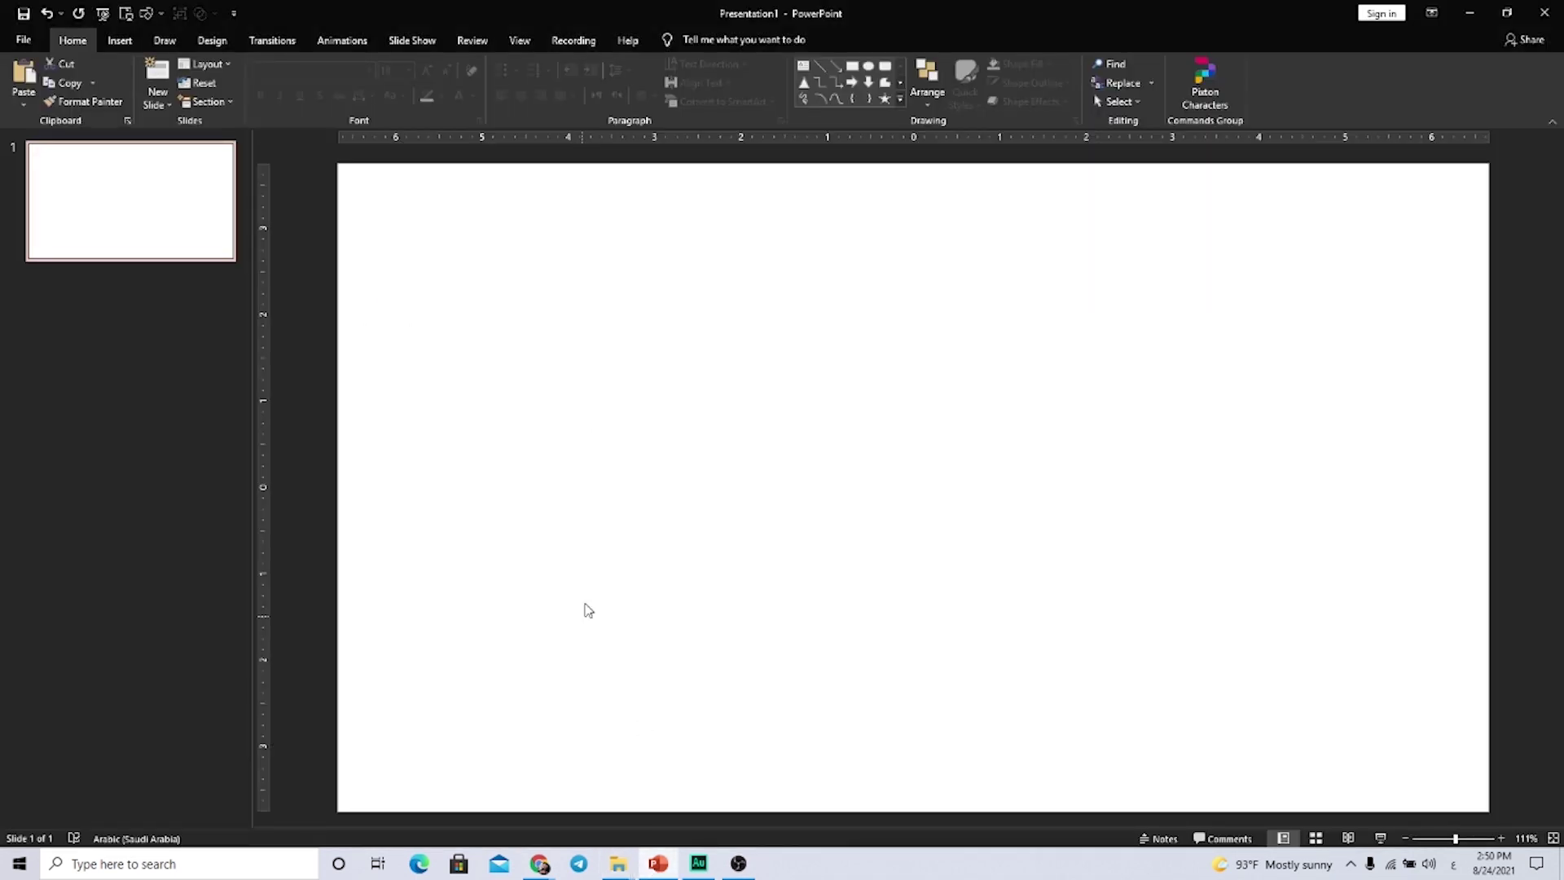
Set the Office Theme to Colorful in Account settings and return to the slide.
click(24, 39)
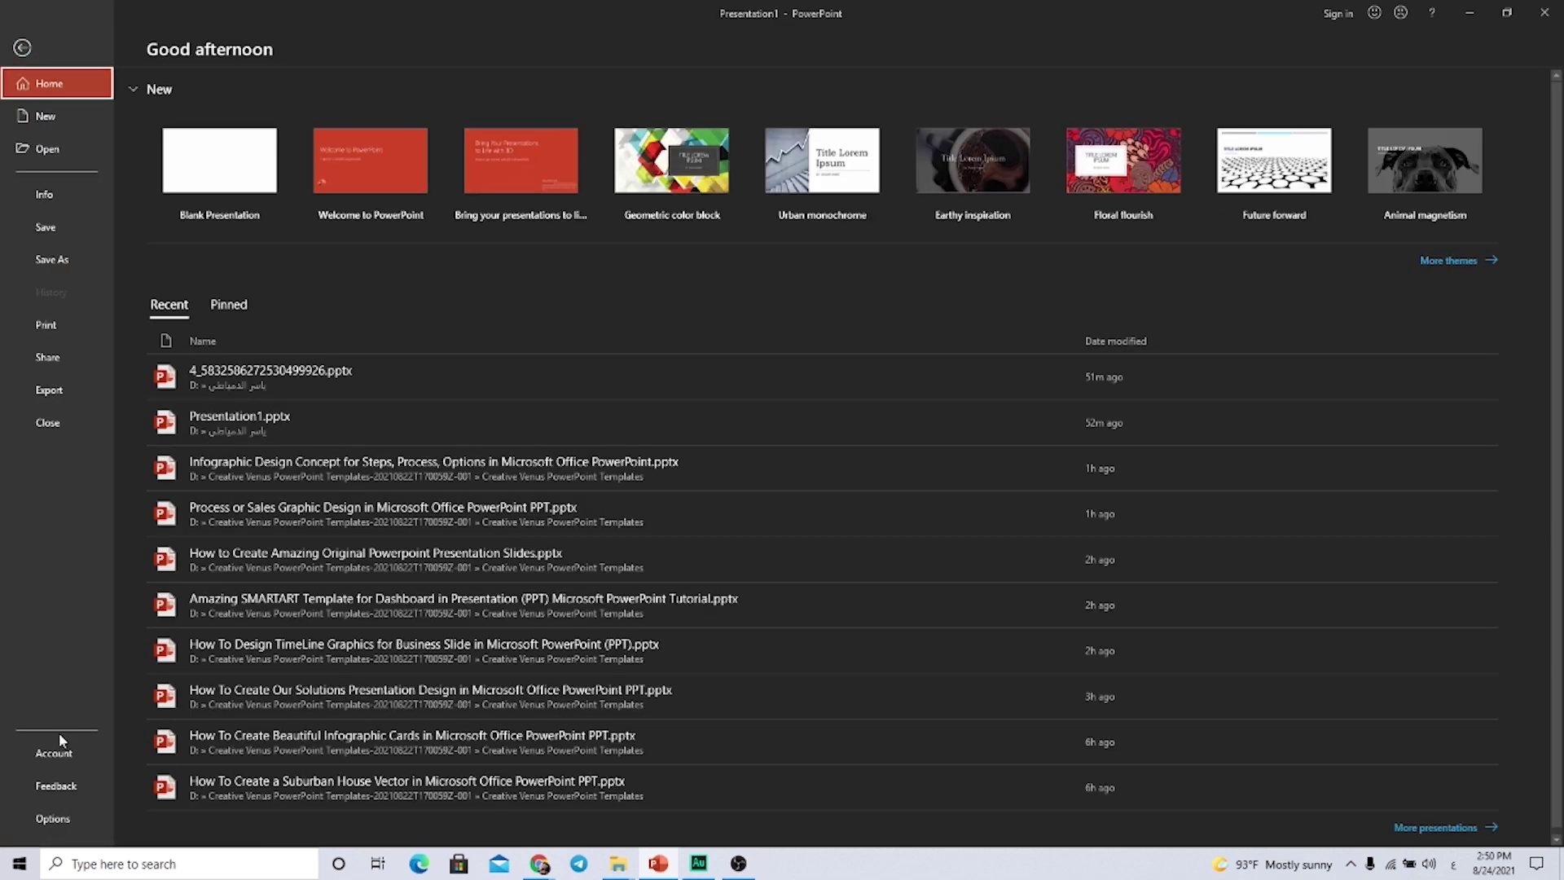
click(62, 757)
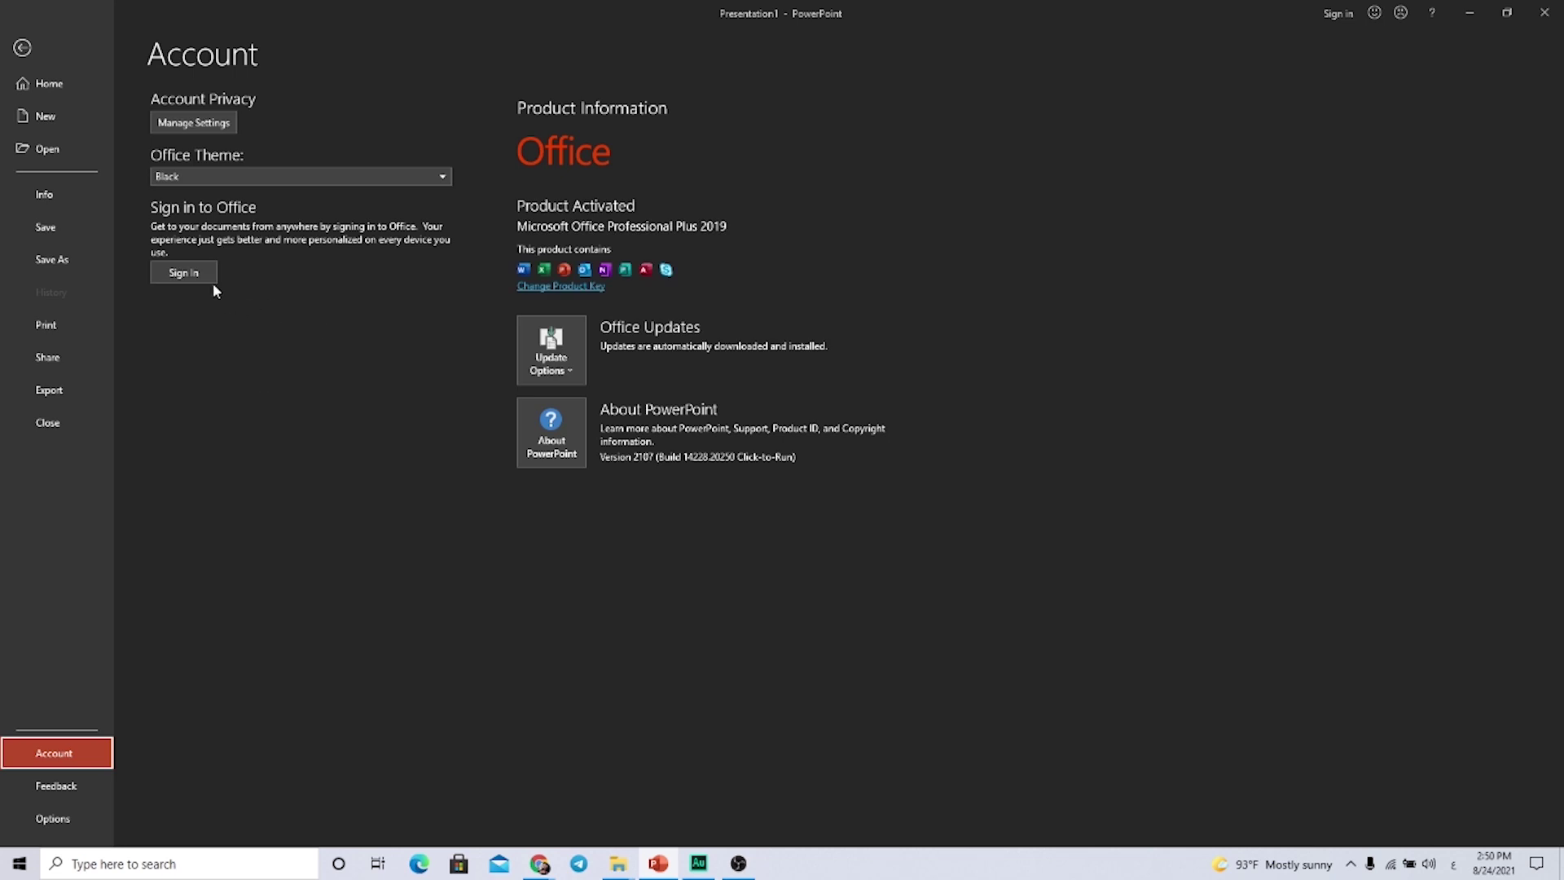
click(200, 177)
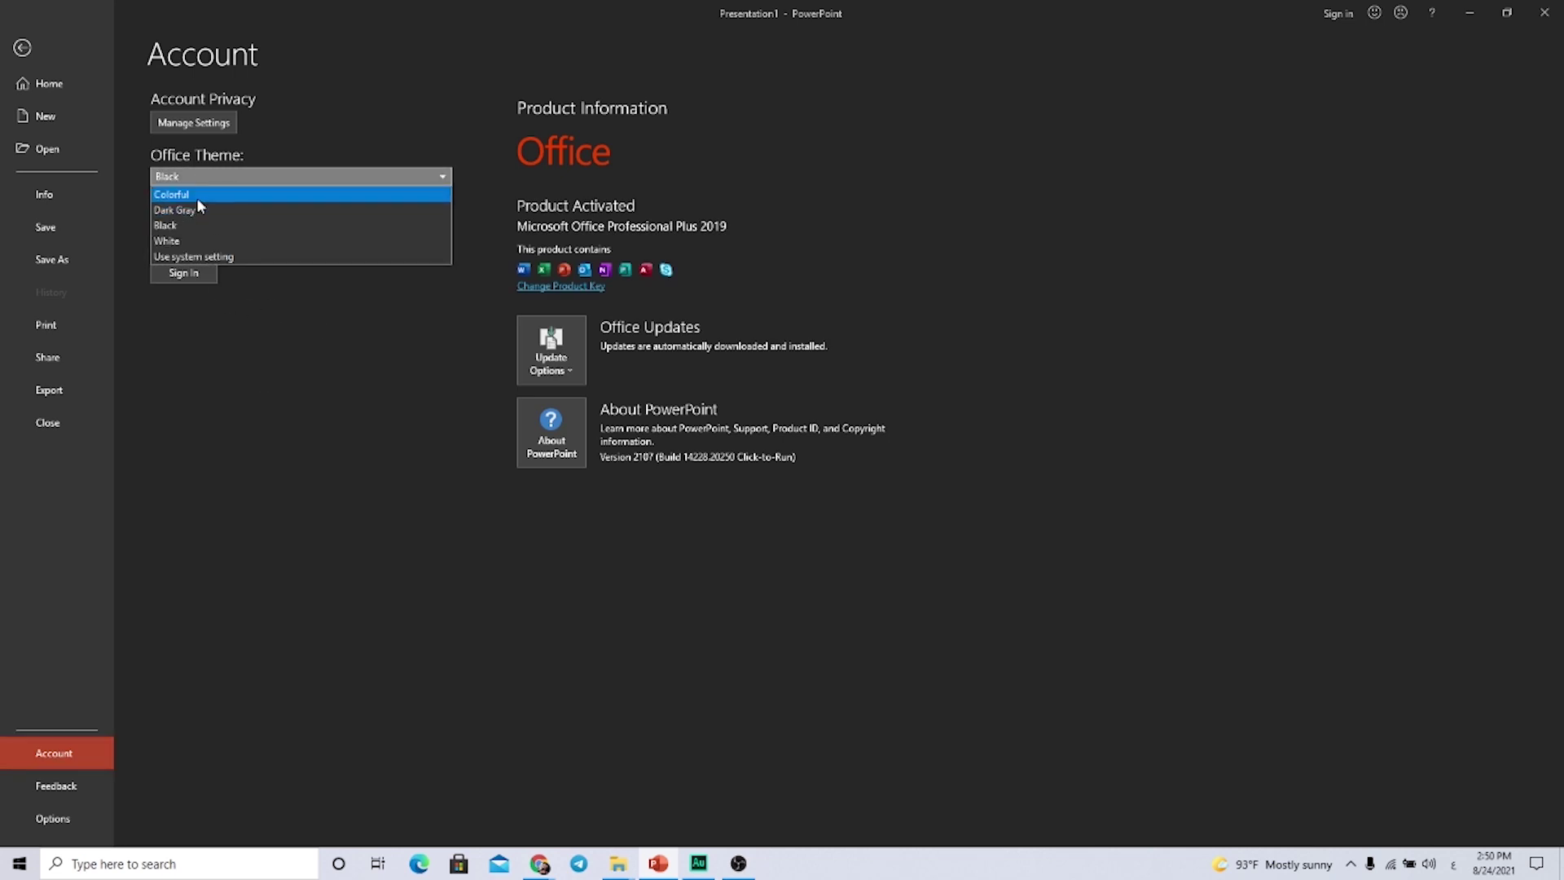
click(198, 200)
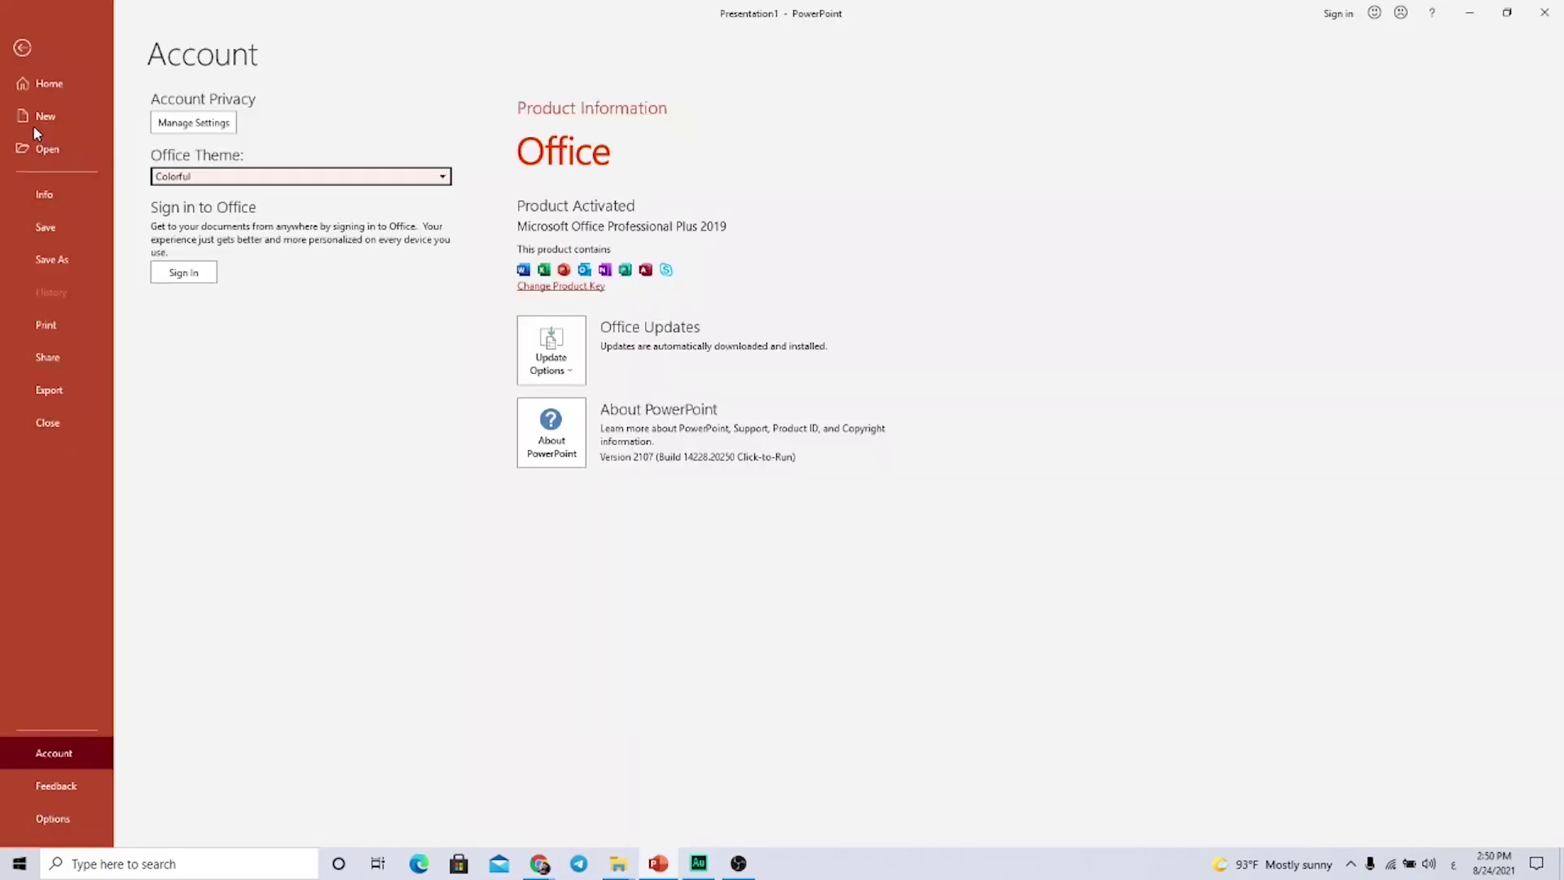
click(21, 49)
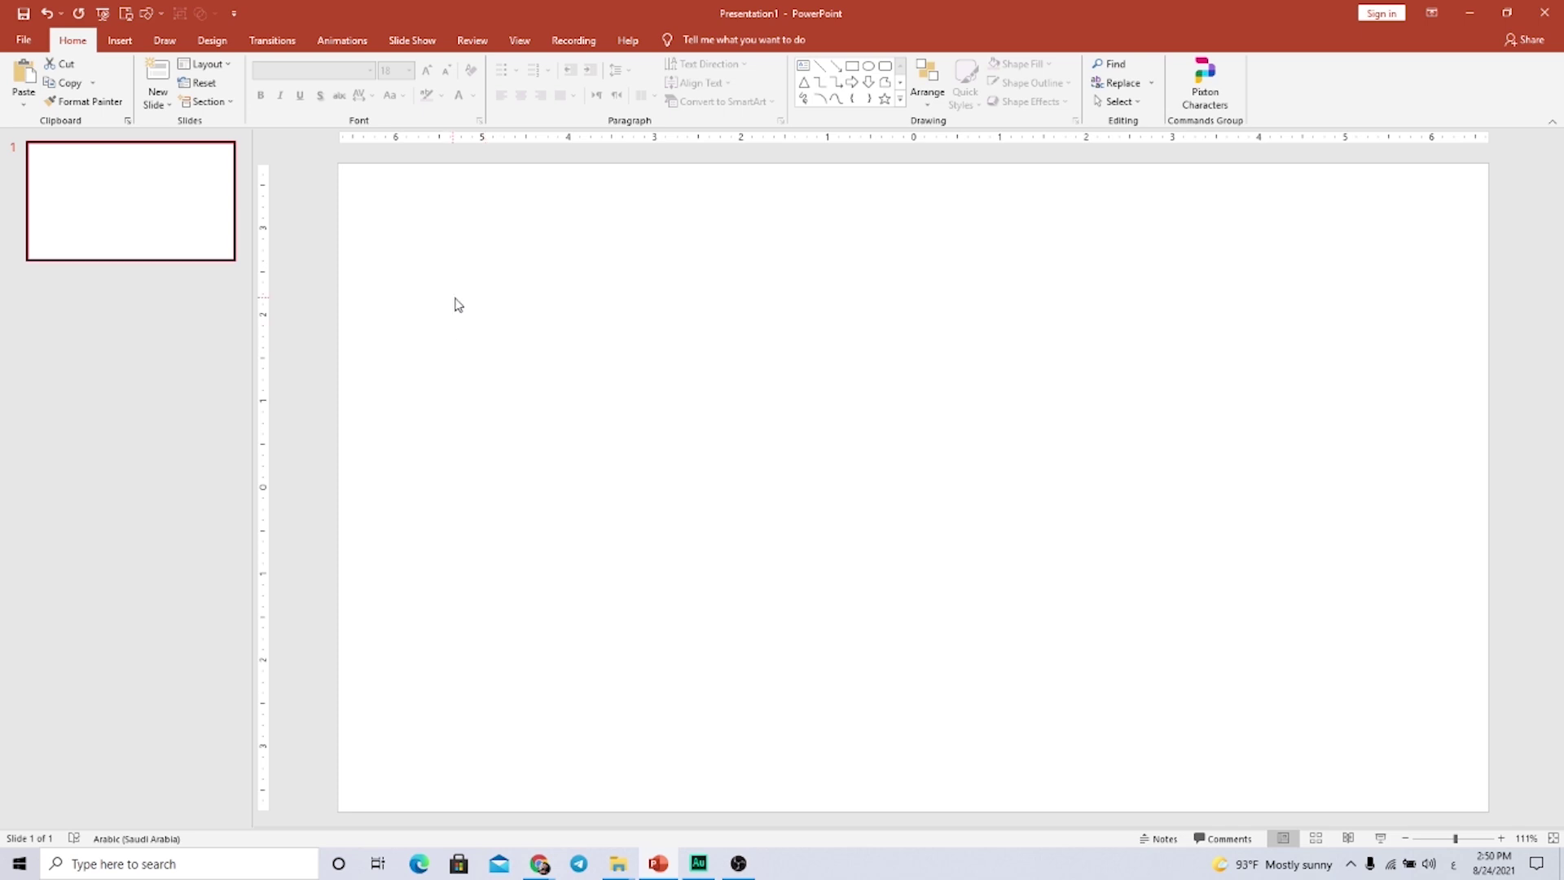
Insert the danial-igdery portrait JPG from this device onto the slide.
click(122, 41)
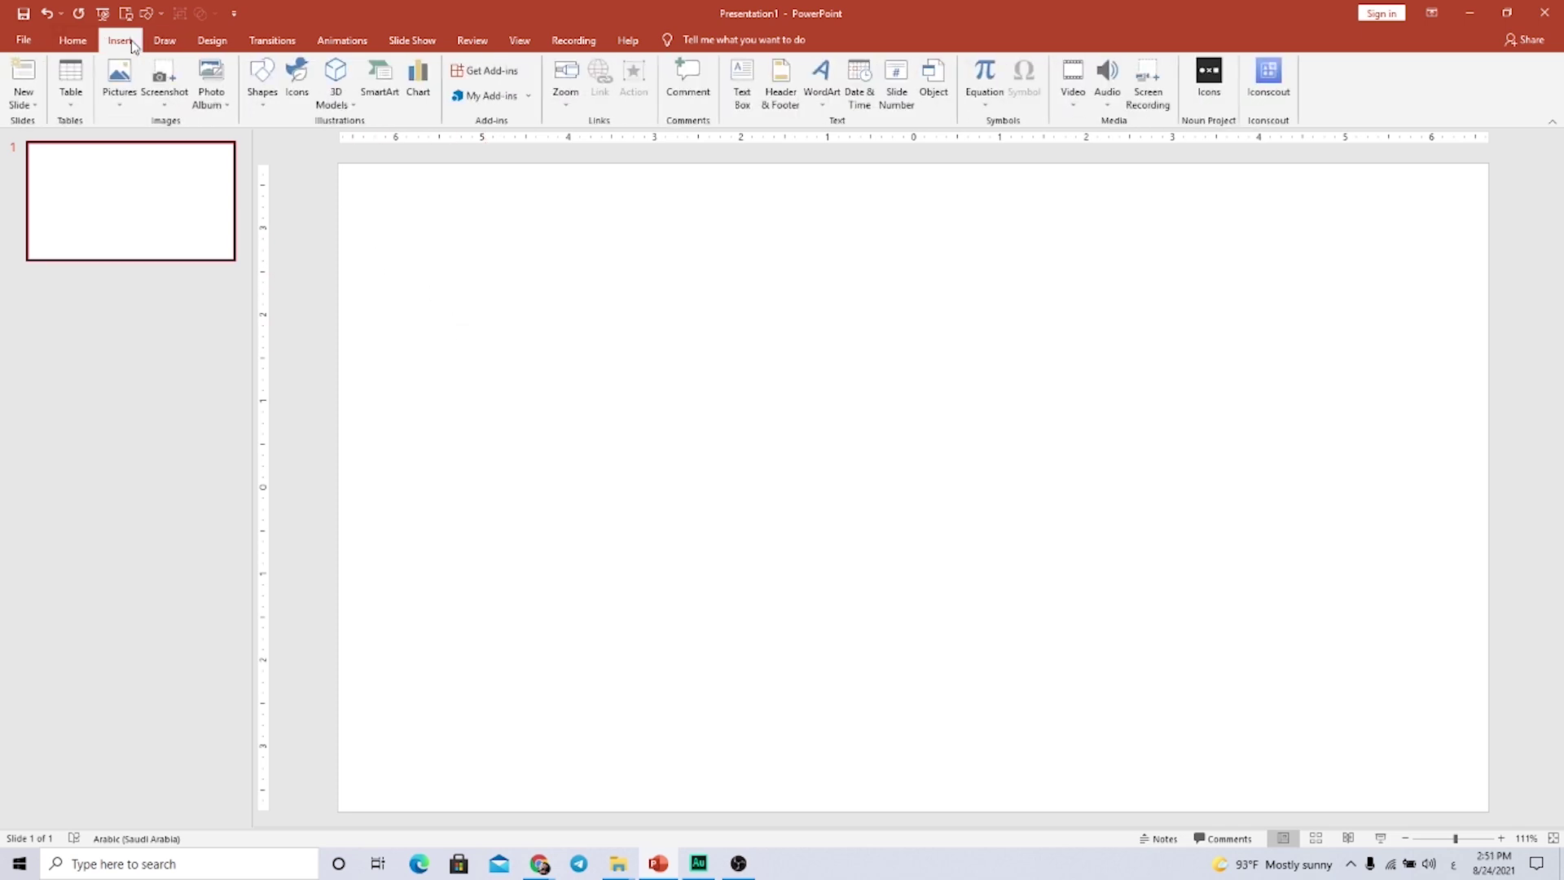
click(120, 82)
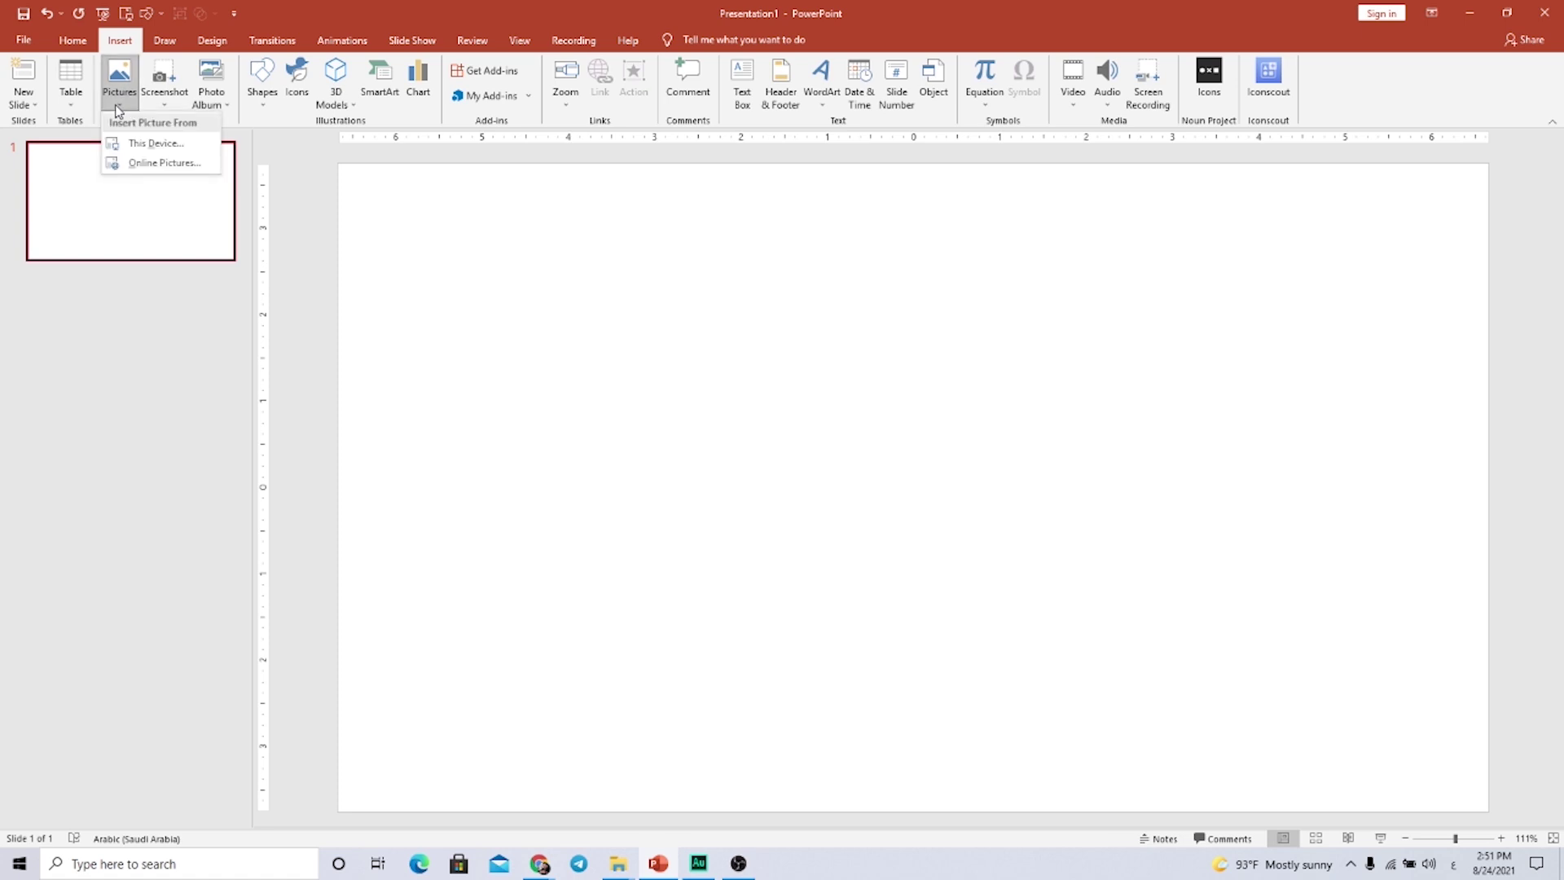
click(142, 145)
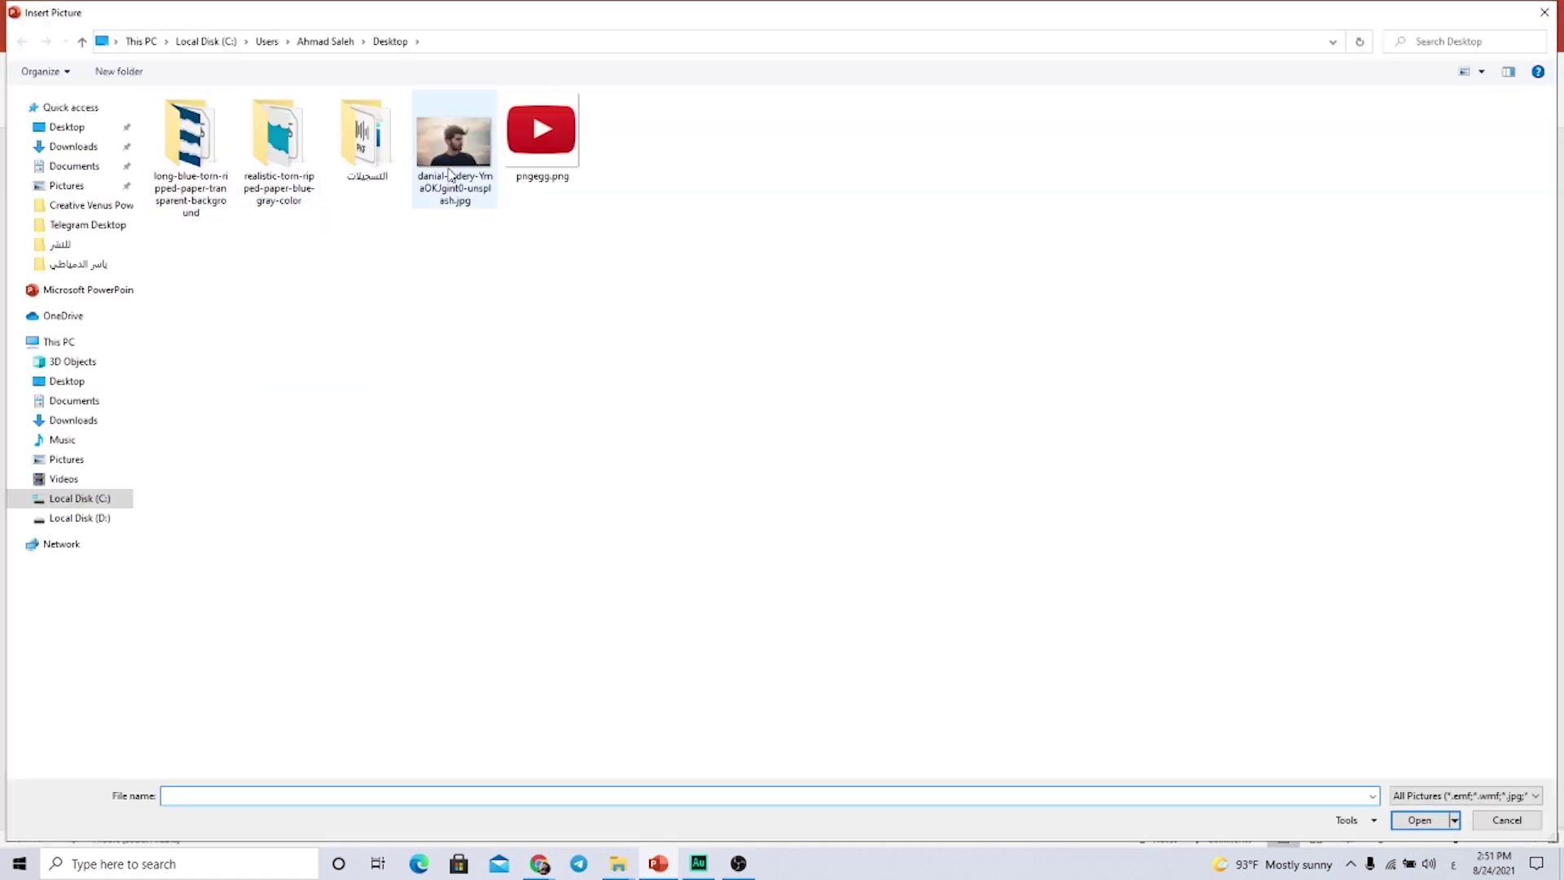
click(453, 163)
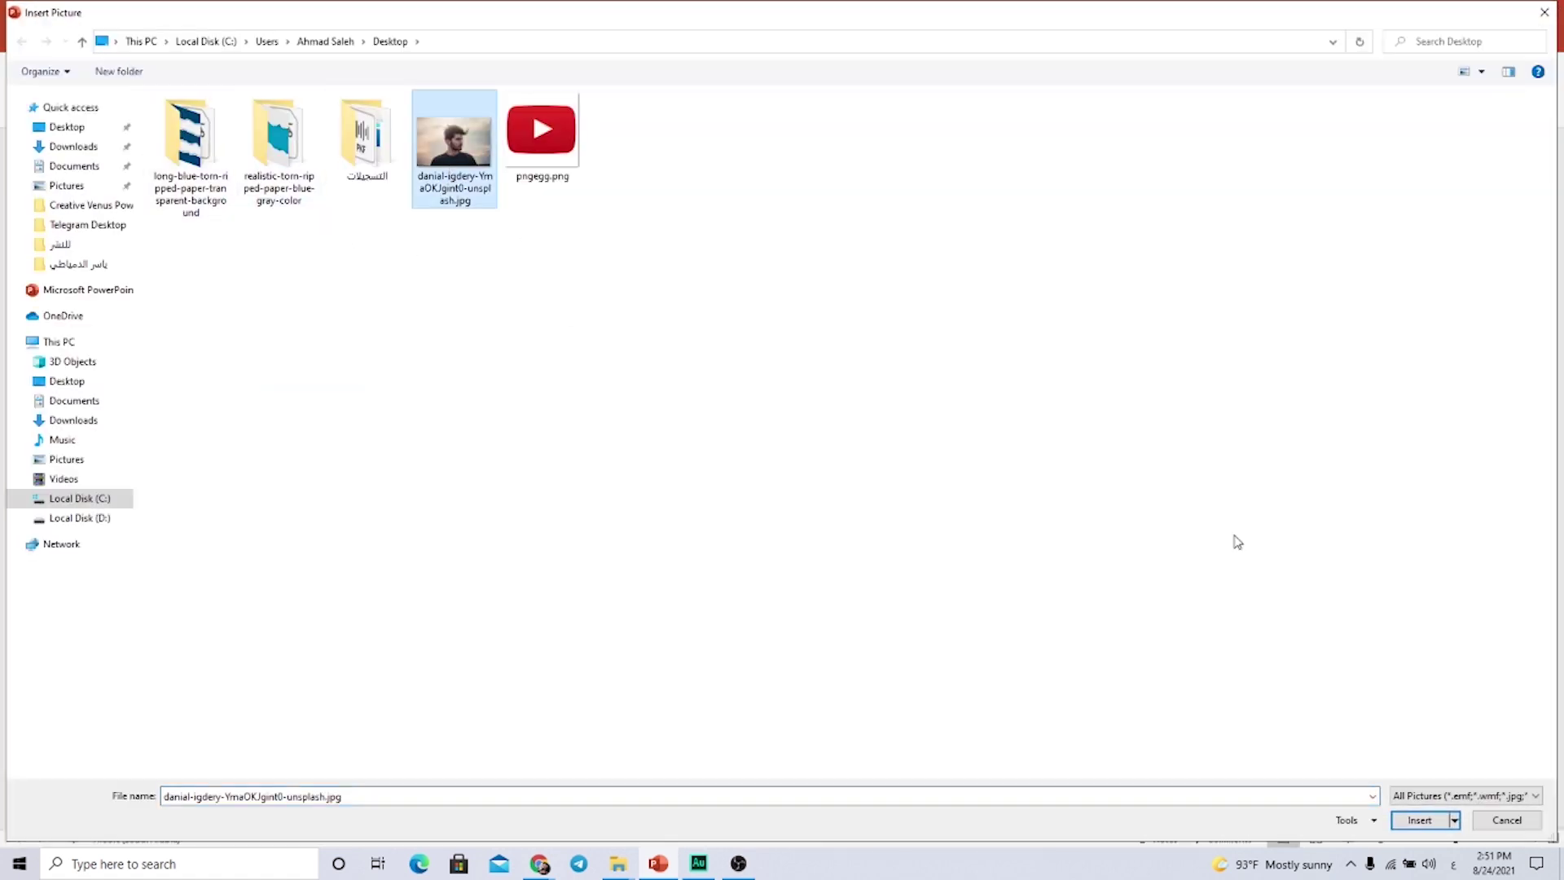
click(1417, 820)
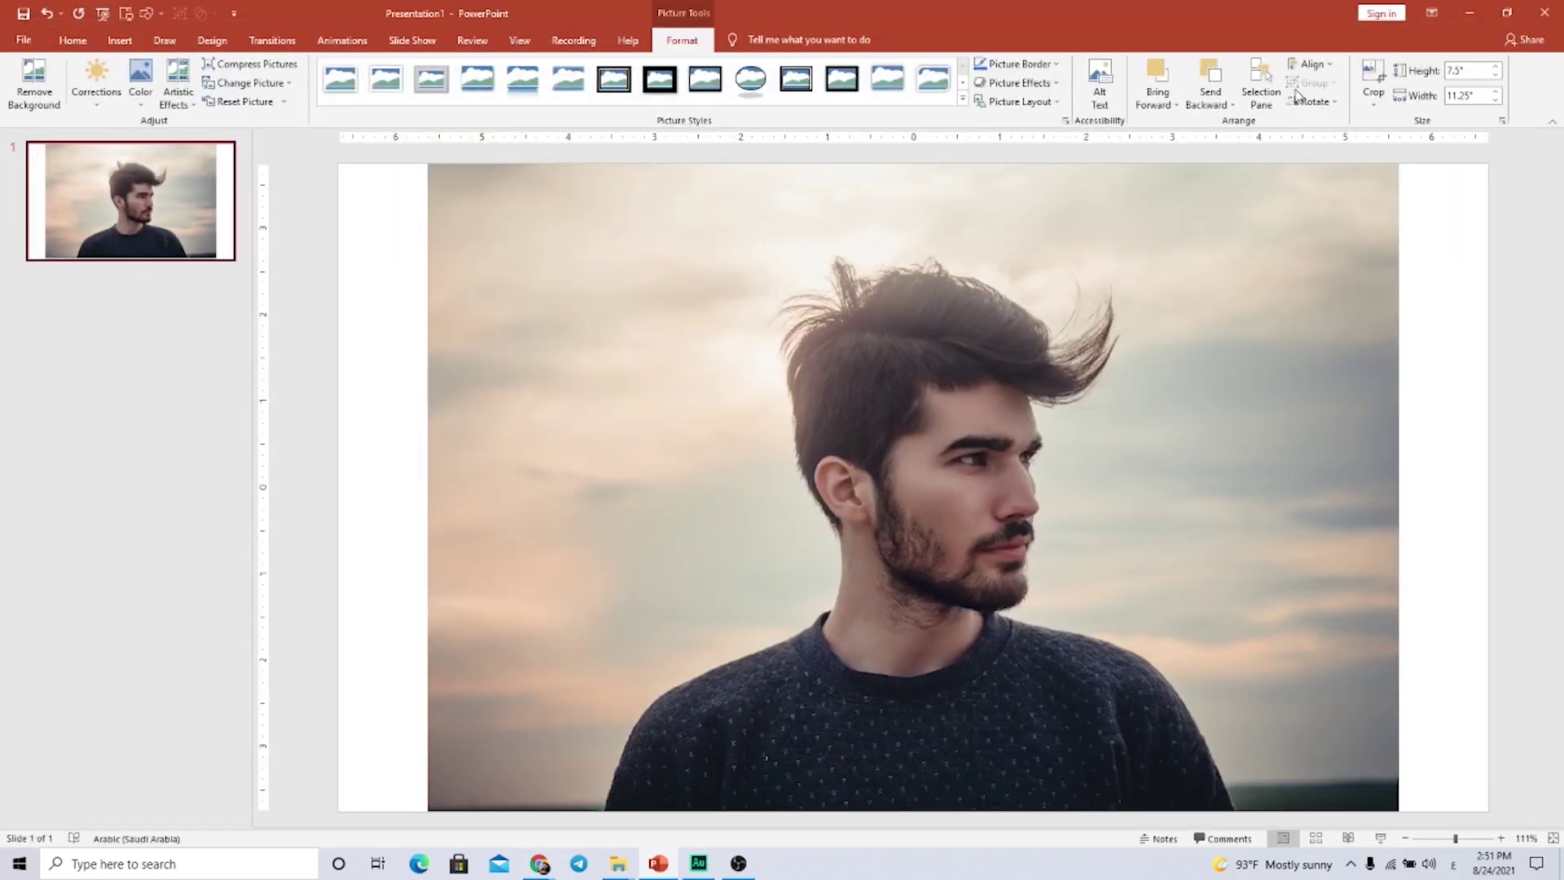
click(1374, 81)
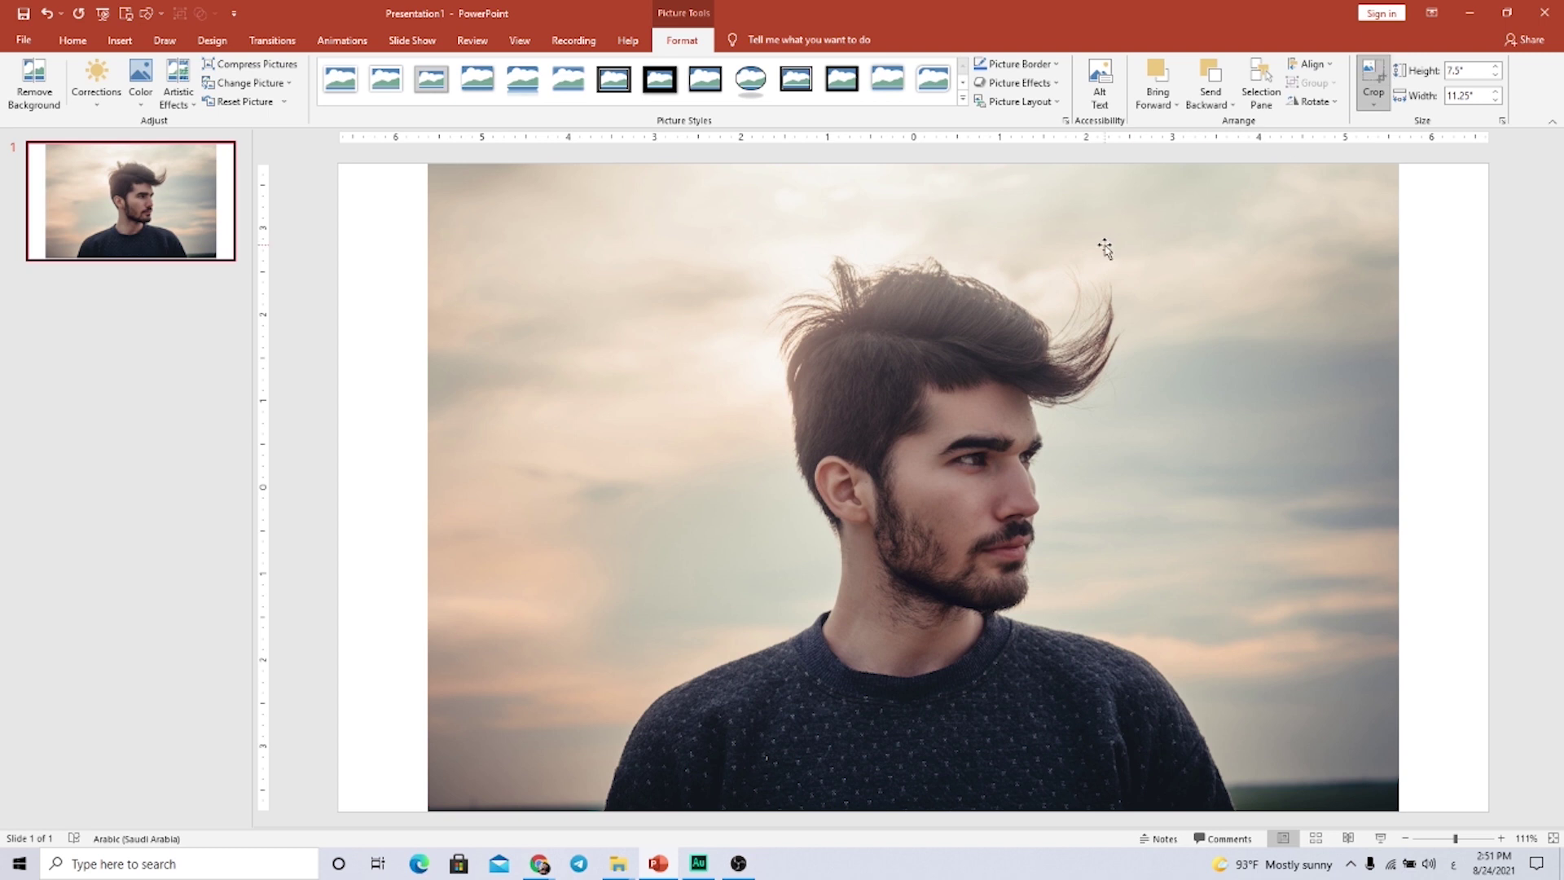
Crop the portrait to a 16:9 aspect ratio, shifting the photo up inside the frame.
click(1374, 105)
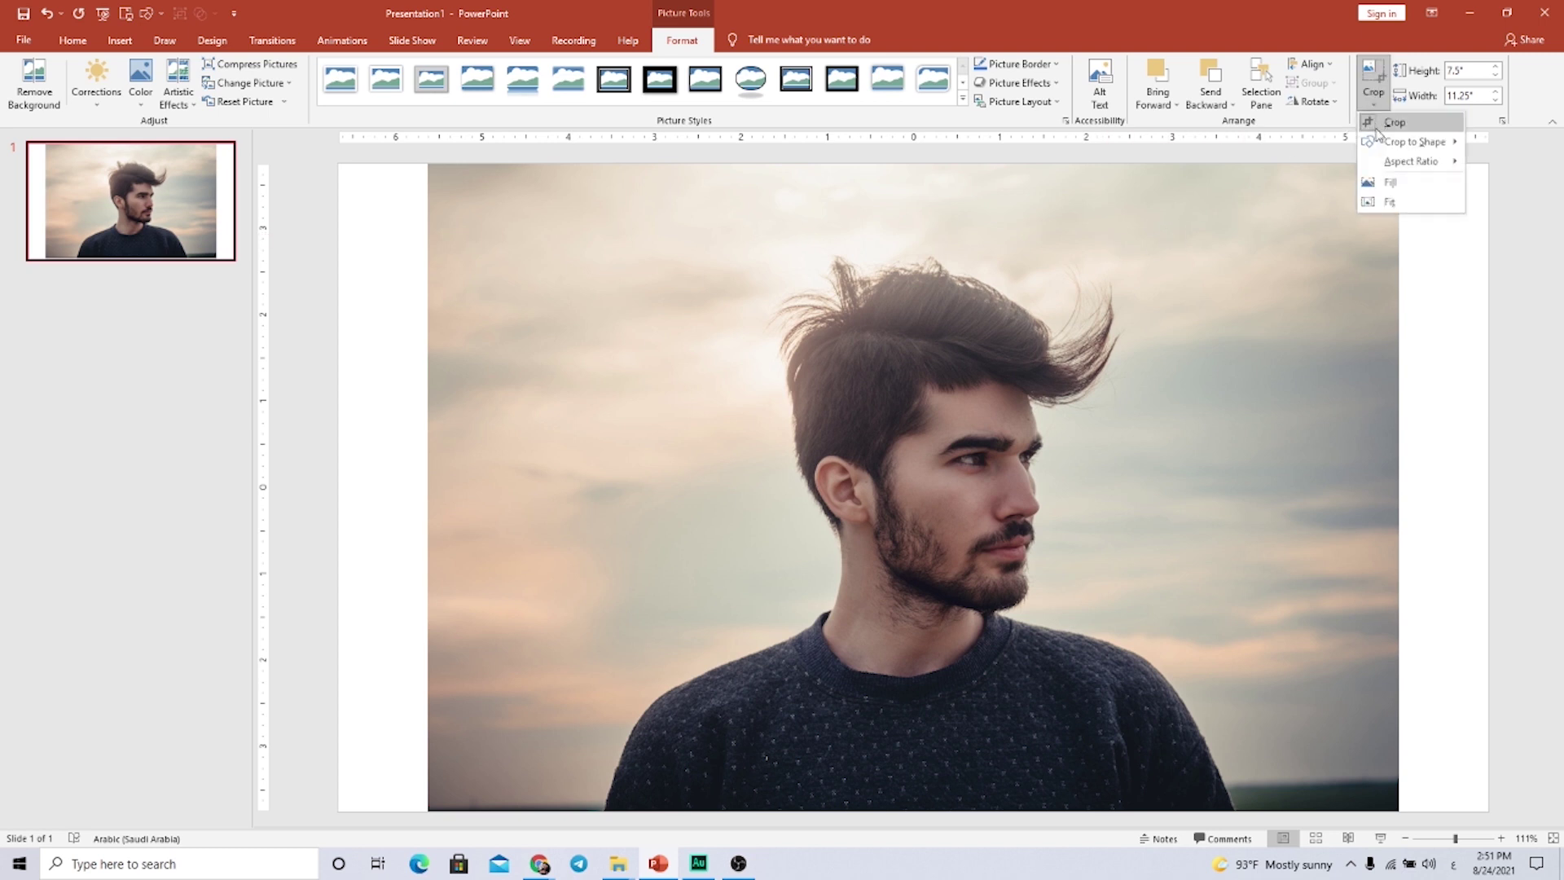
mouse_move(1410, 161)
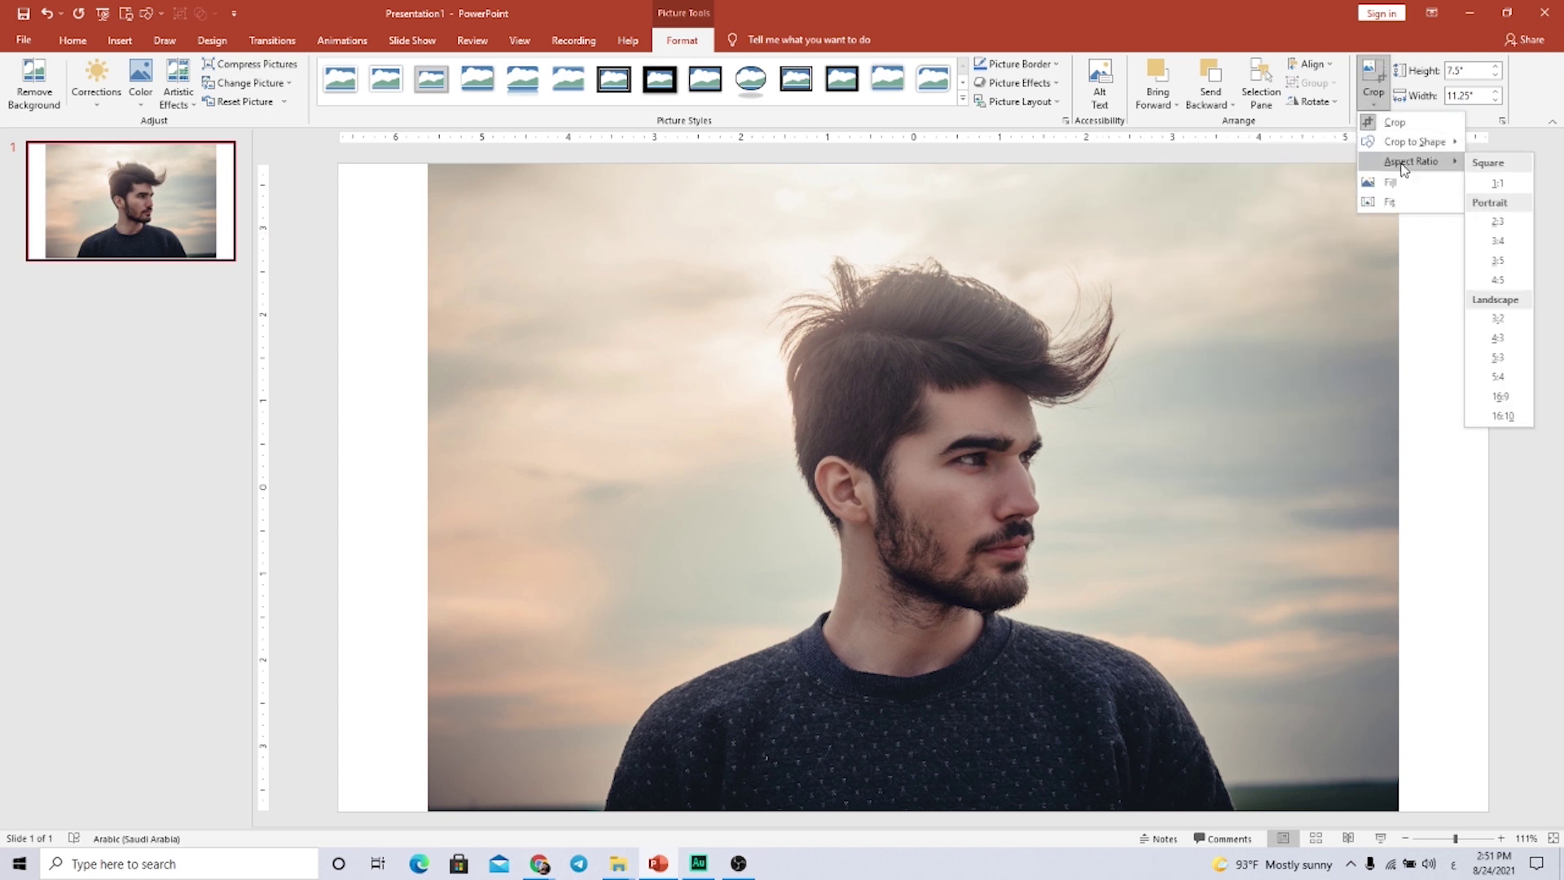
click(1500, 396)
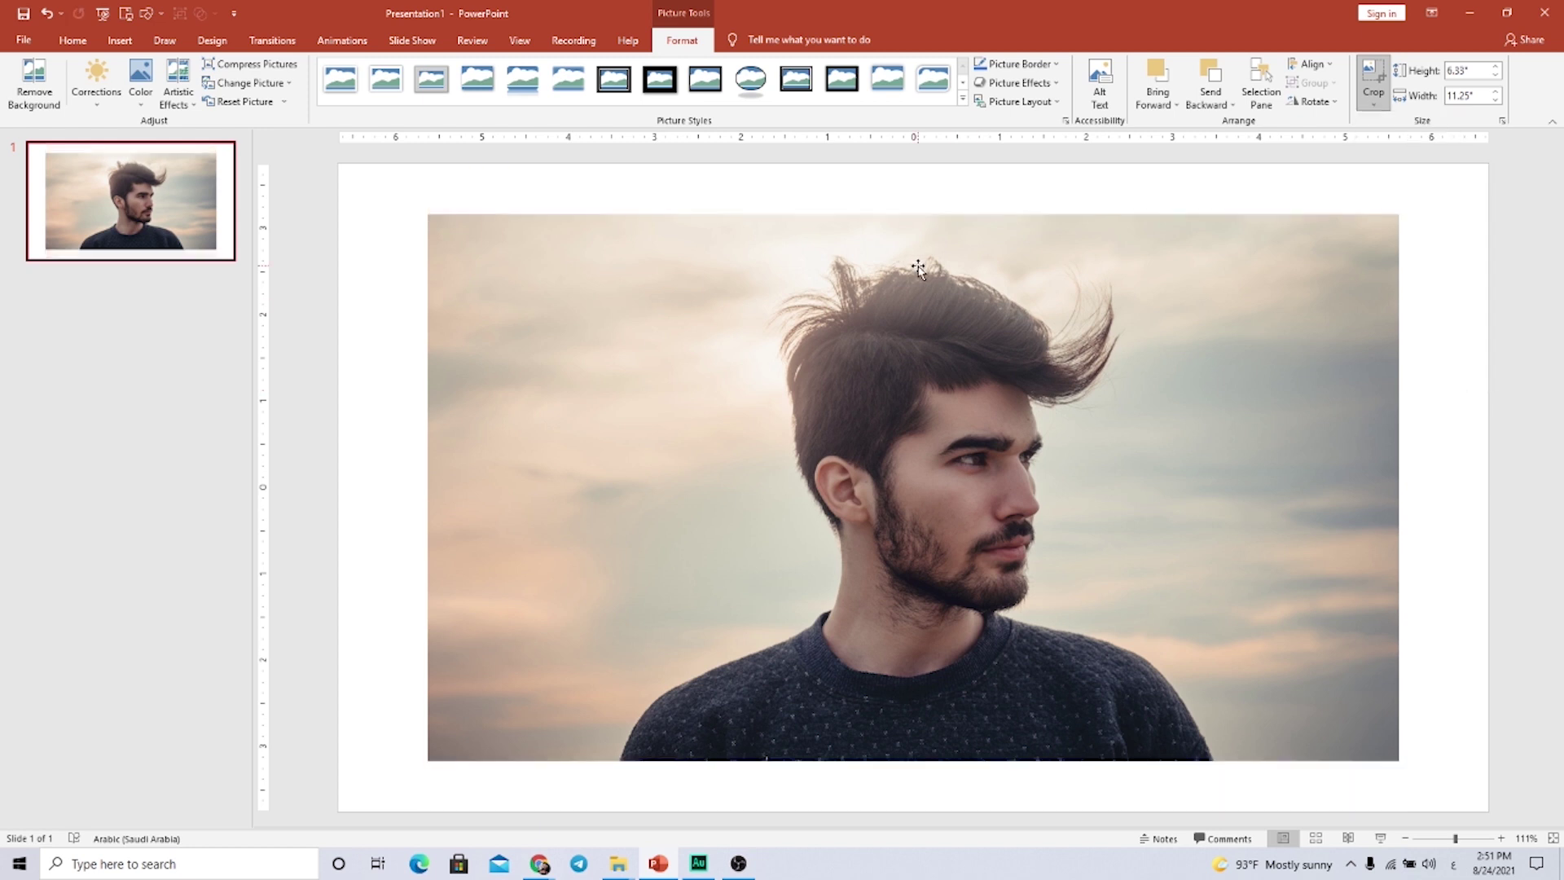
click(813, 232)
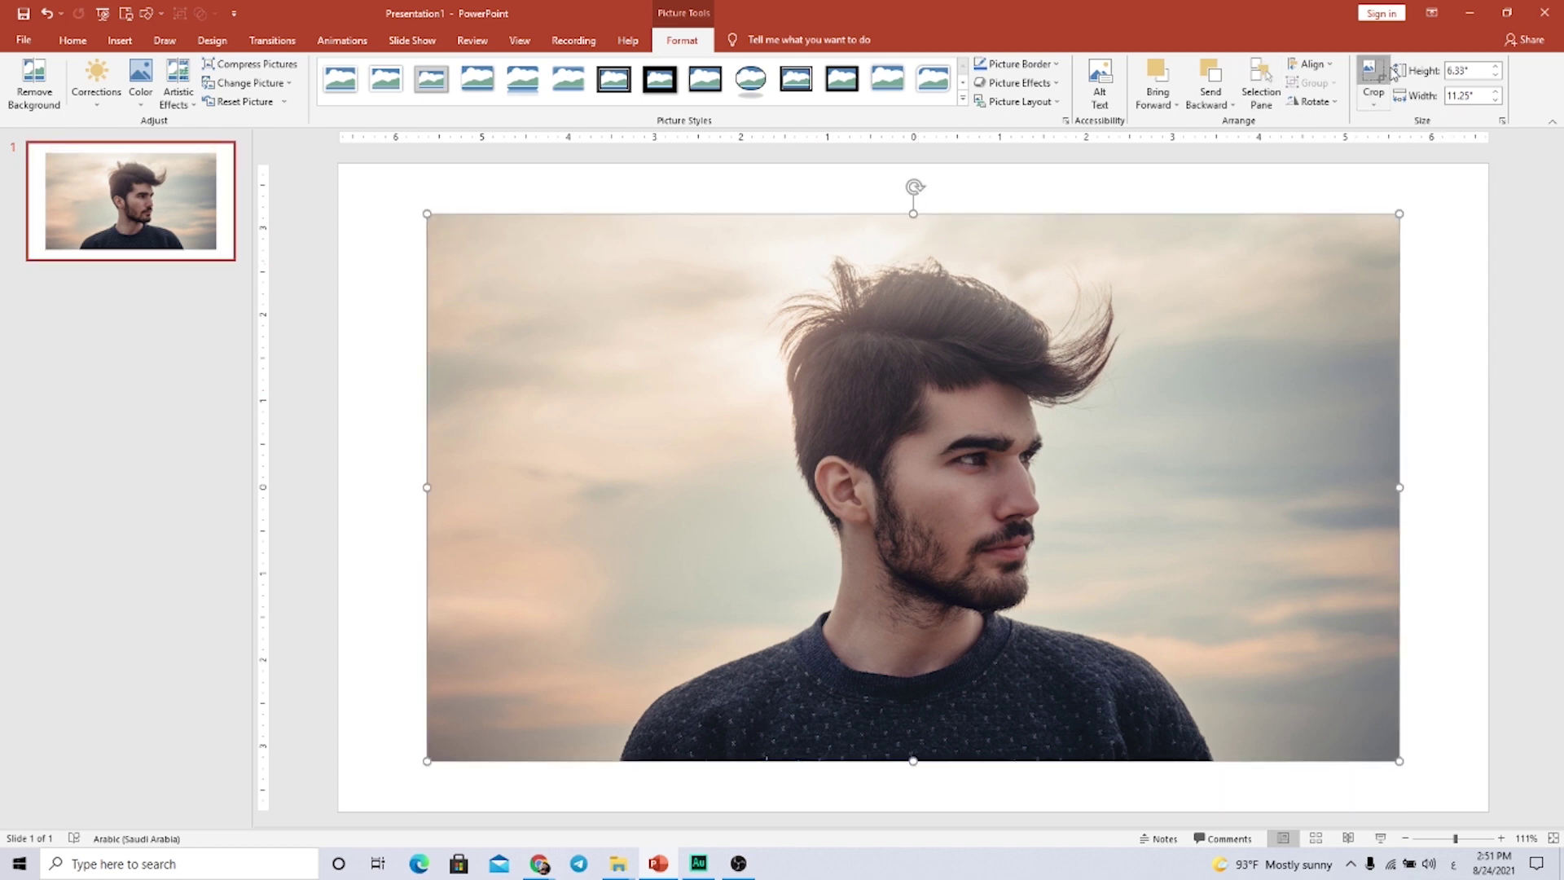
click(1390, 74)
drag(893, 277, 895, 241)
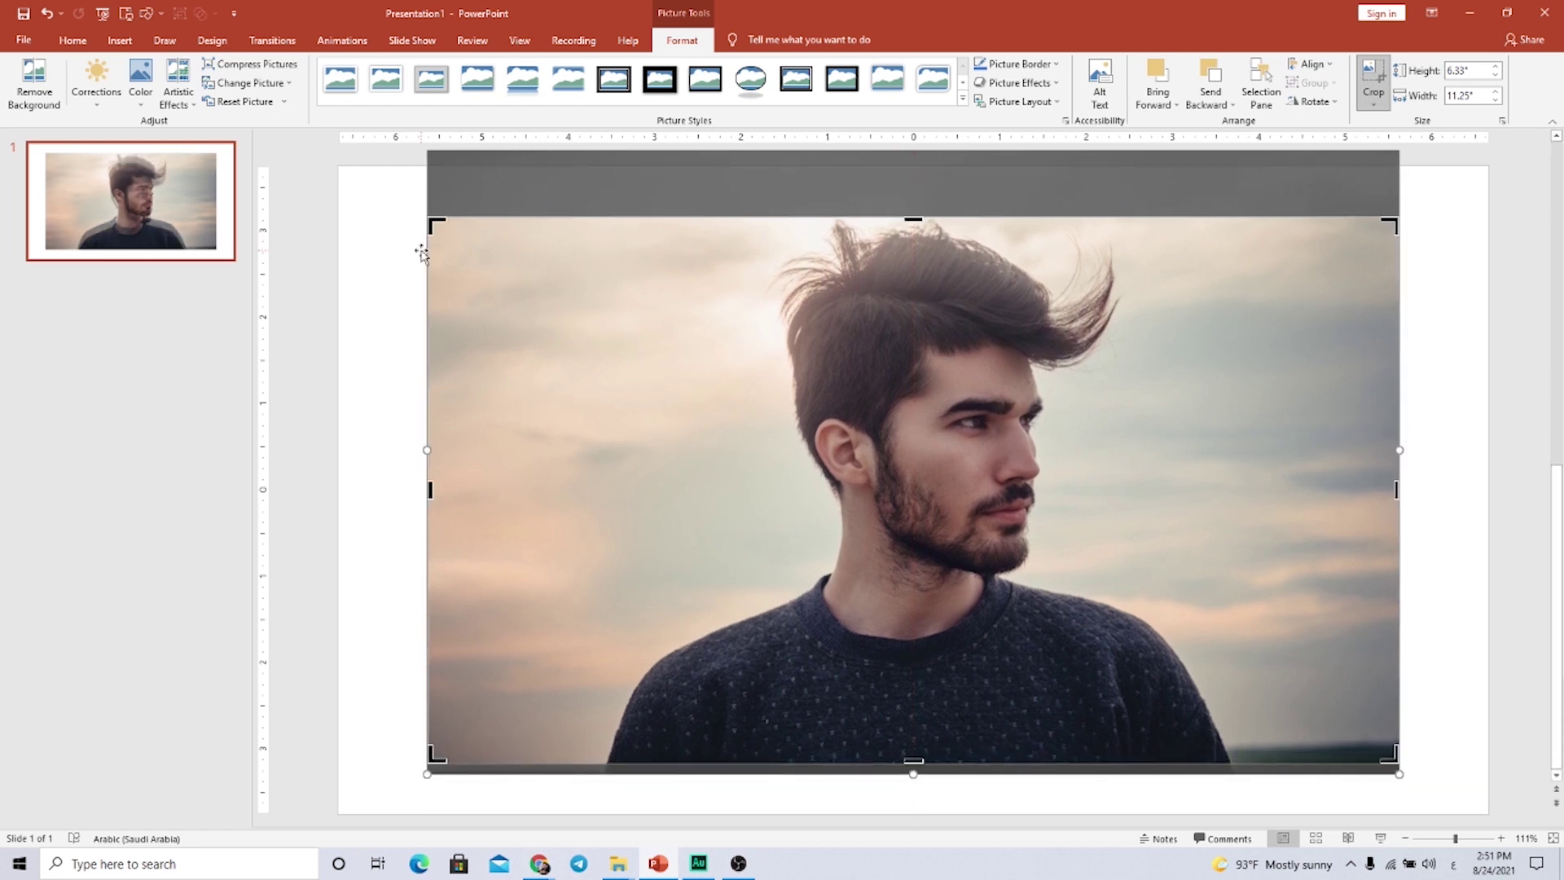
click(372, 233)
Align the cropped photo to the top-left and enlarge it to 13.33" by 7.5".
drag(736, 338, 653, 290)
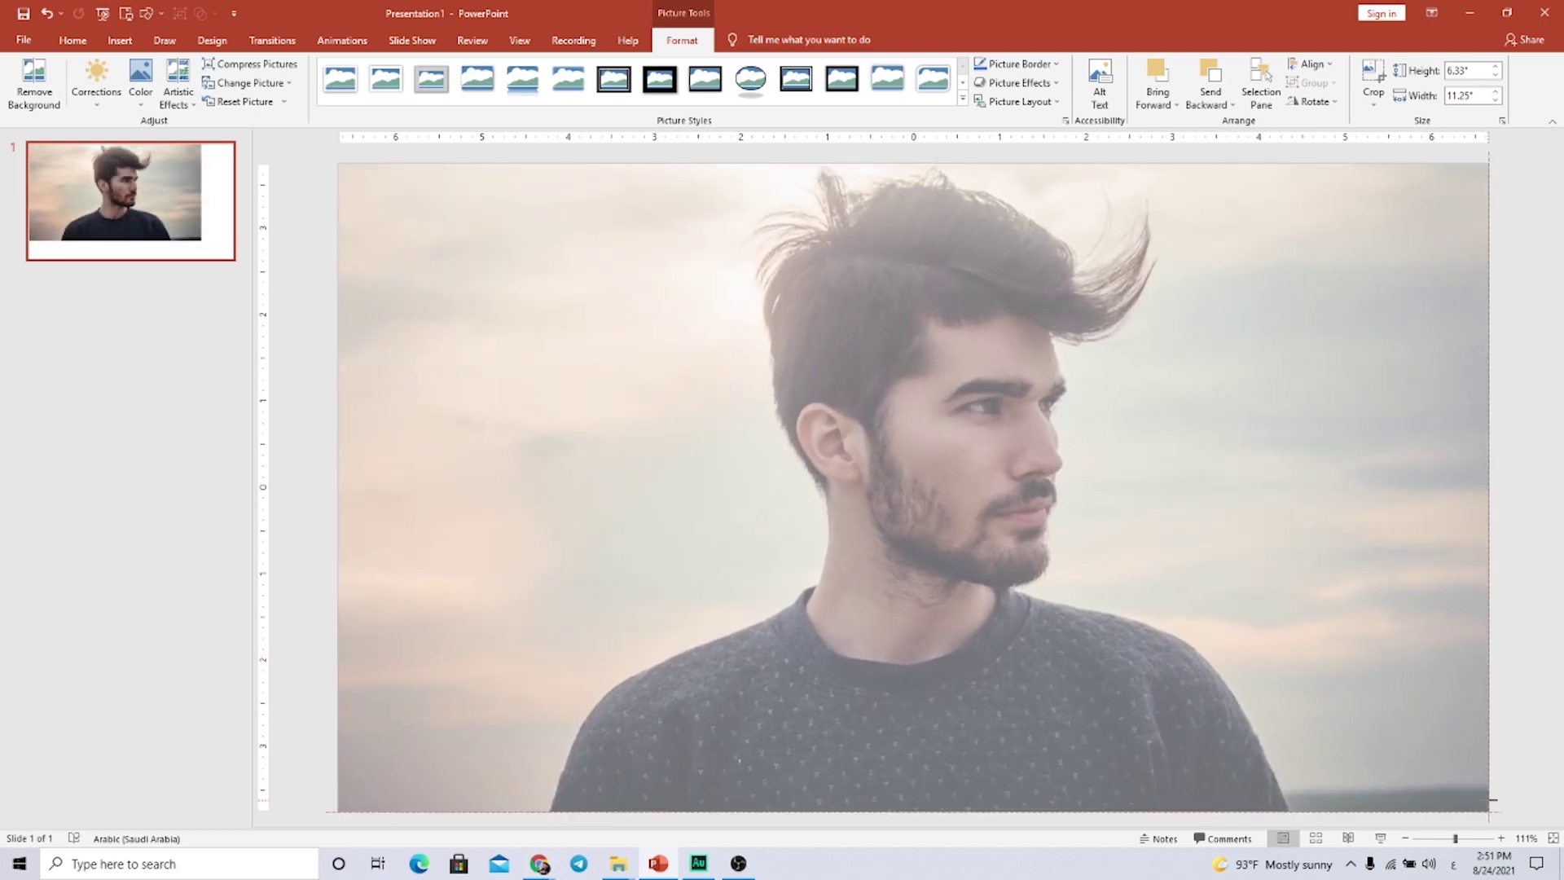
drag(1392, 743, 1488, 811)
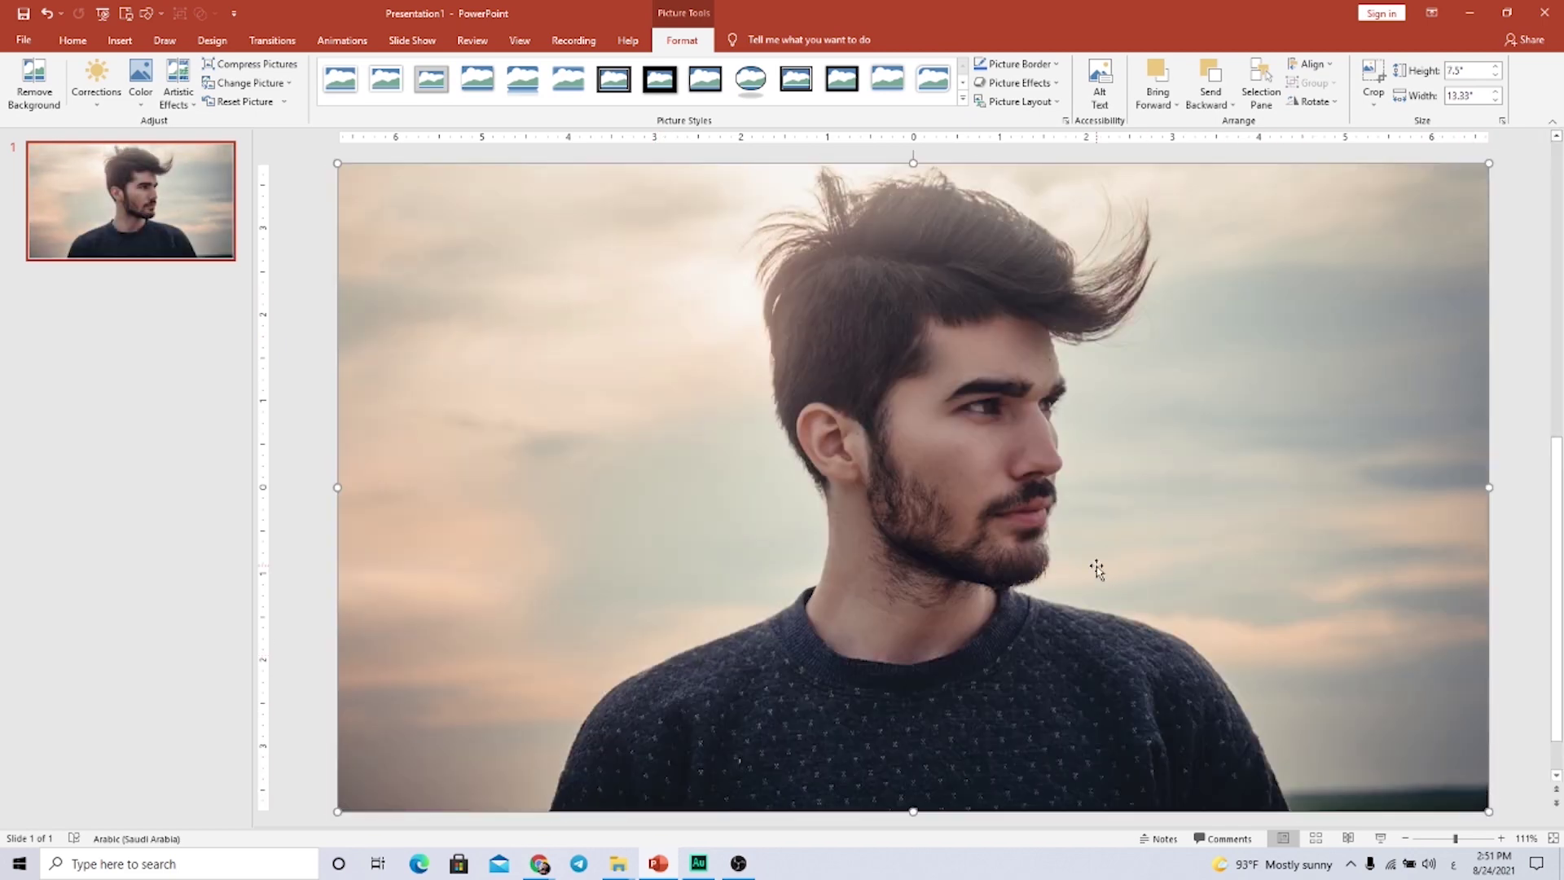
click(137, 45)
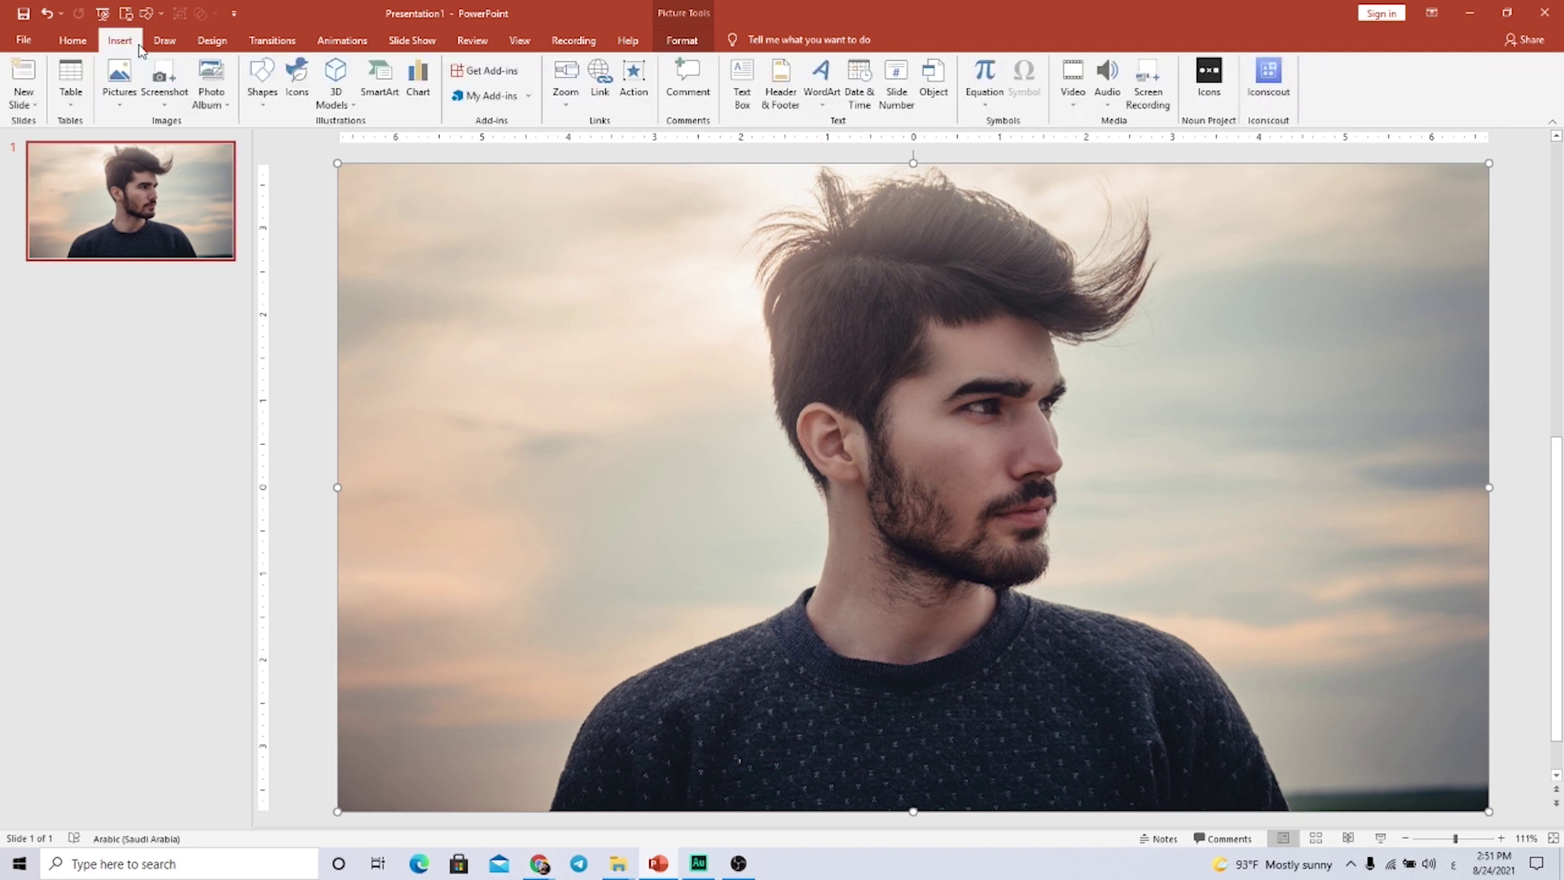
Insert 25600.jpg from the realistic-torn-ripped-paper-blue-gray-color folder.
click(119, 114)
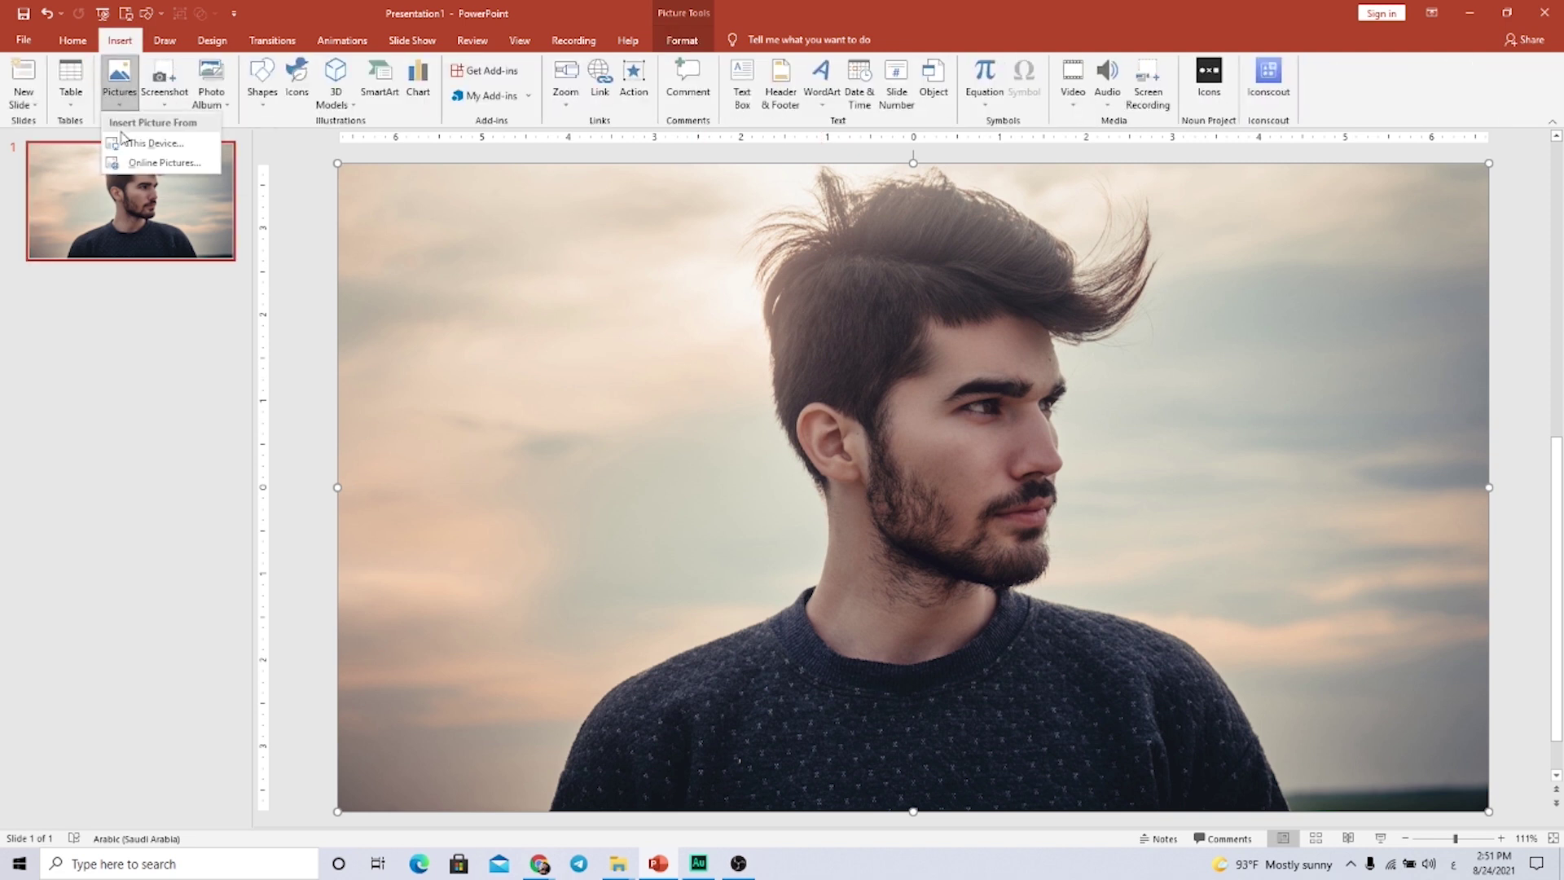
click(167, 150)
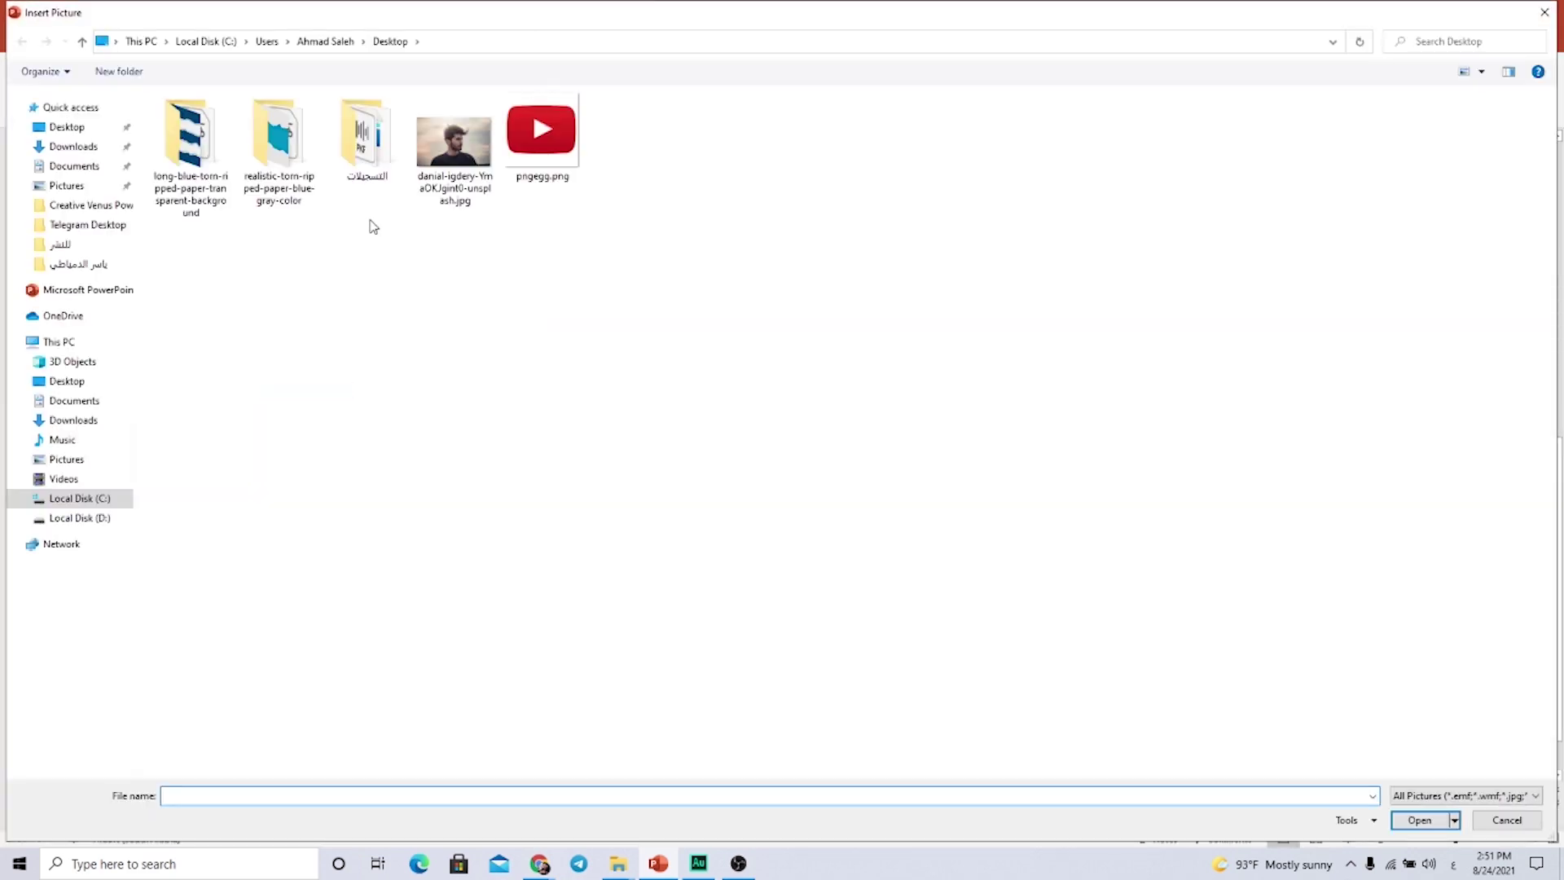
double_click(279, 138)
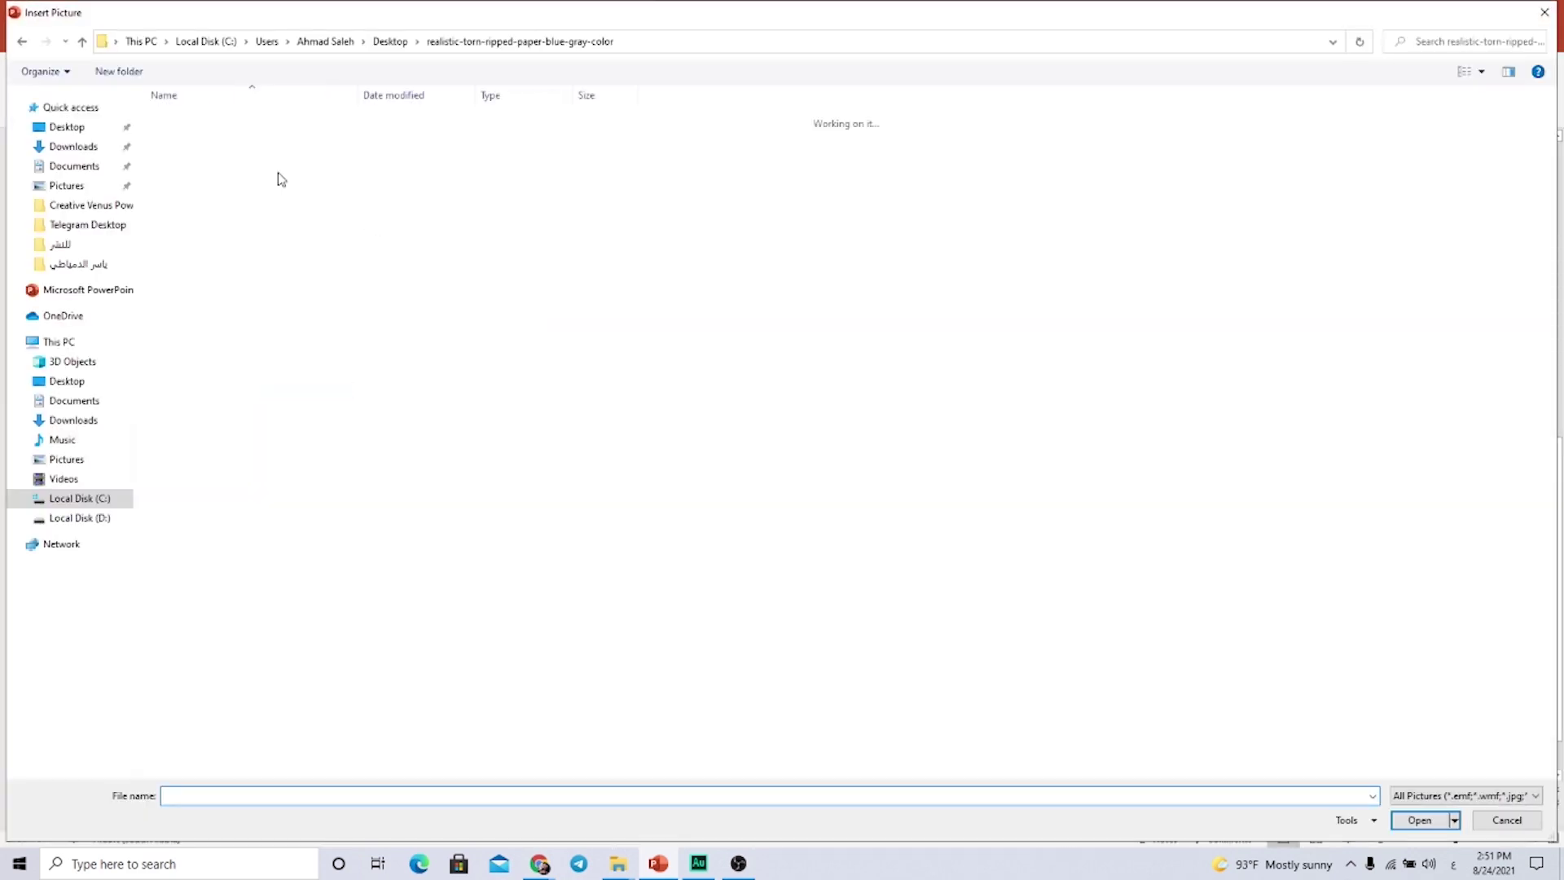
click(202, 141)
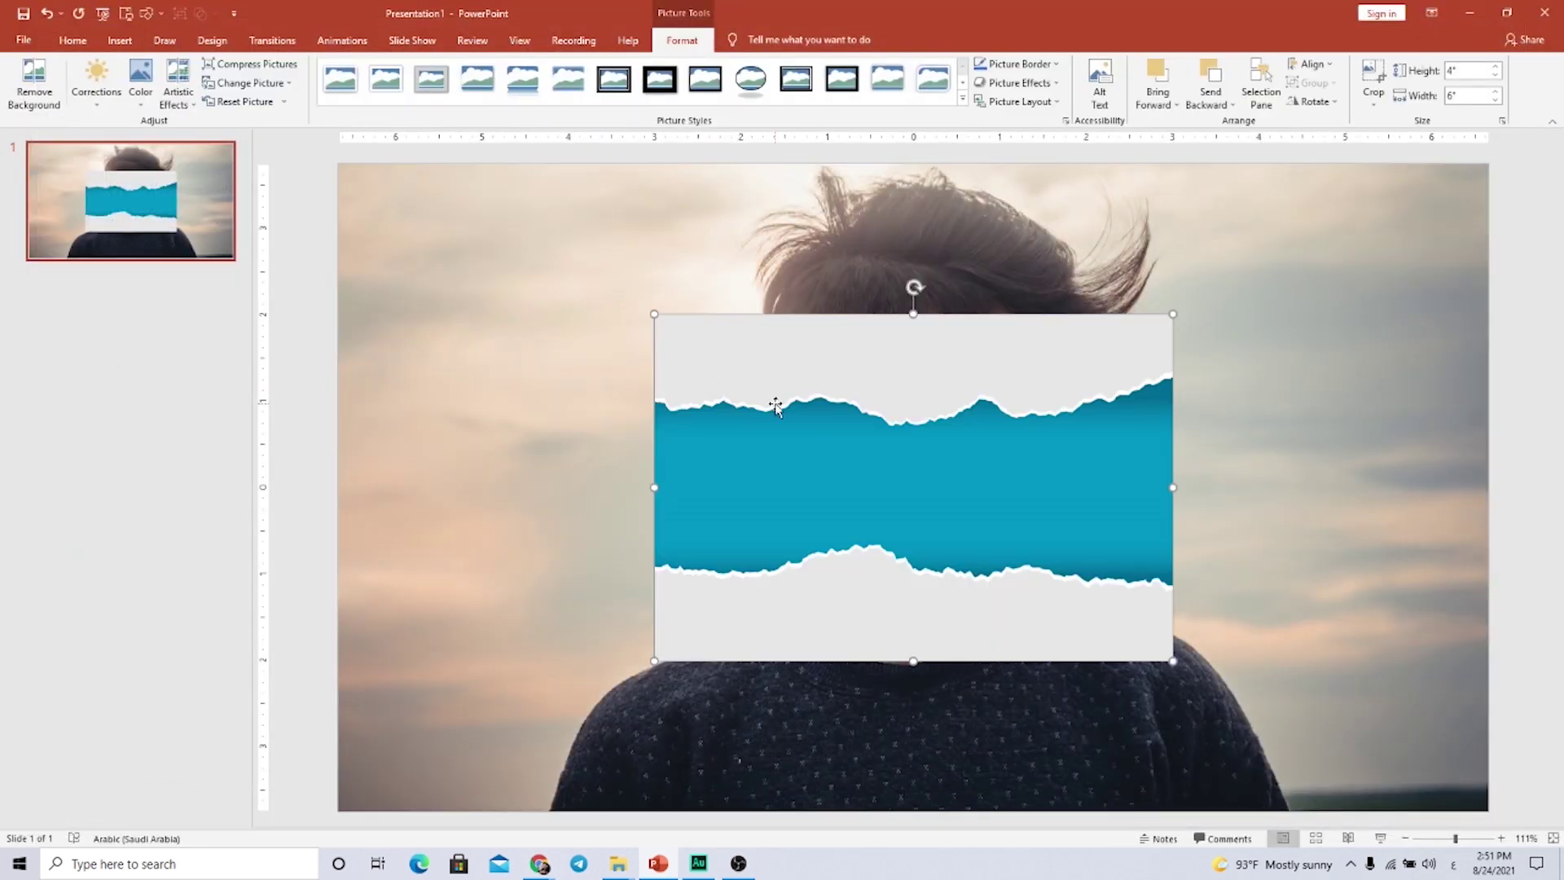
Move the torn-paper image to the left edge and stretch it to 13.33" wide.
mouse_move(774, 419)
mouse_down()
mouse_move(539, 332)
mouse_move(455, 326)
mouse_up()
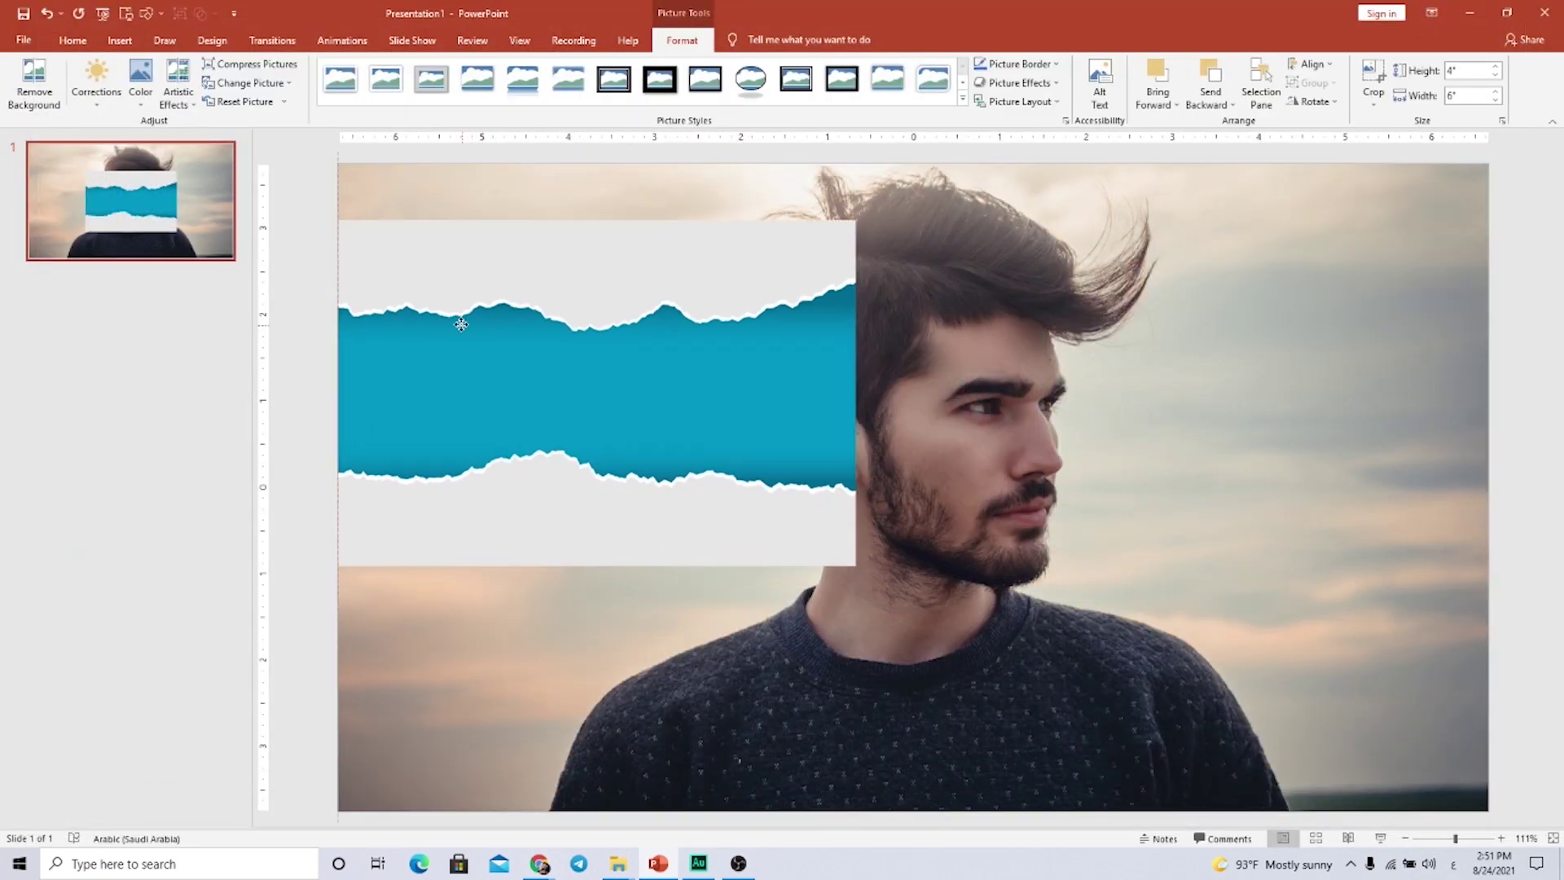
drag(859, 392, 1491, 391)
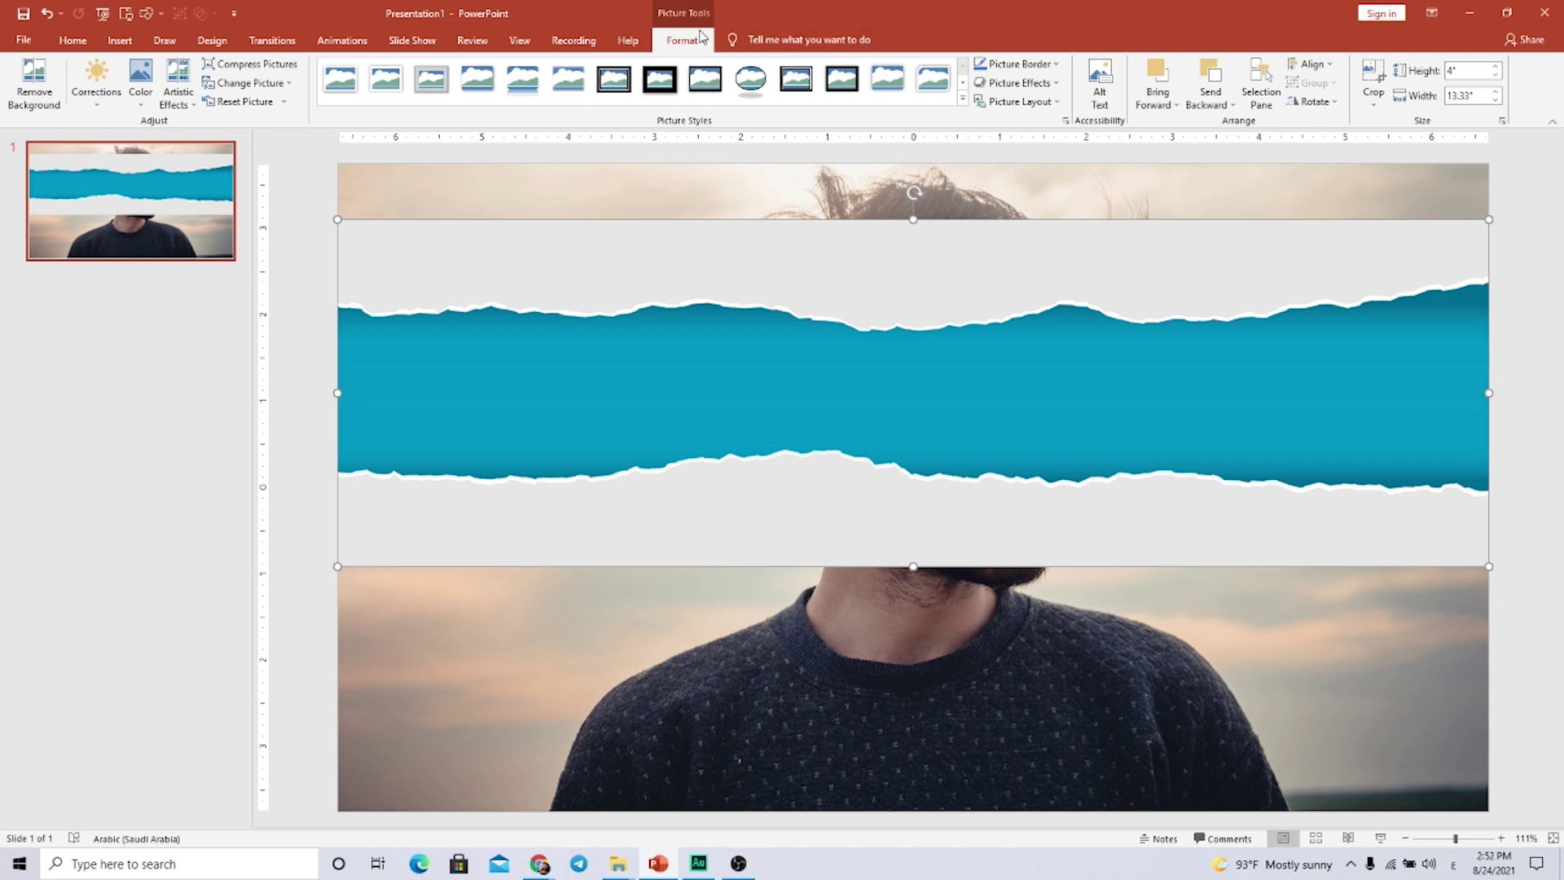
Use Set Transparent Color to make the torn-paper picture's light grey background transparent.
click(141, 91)
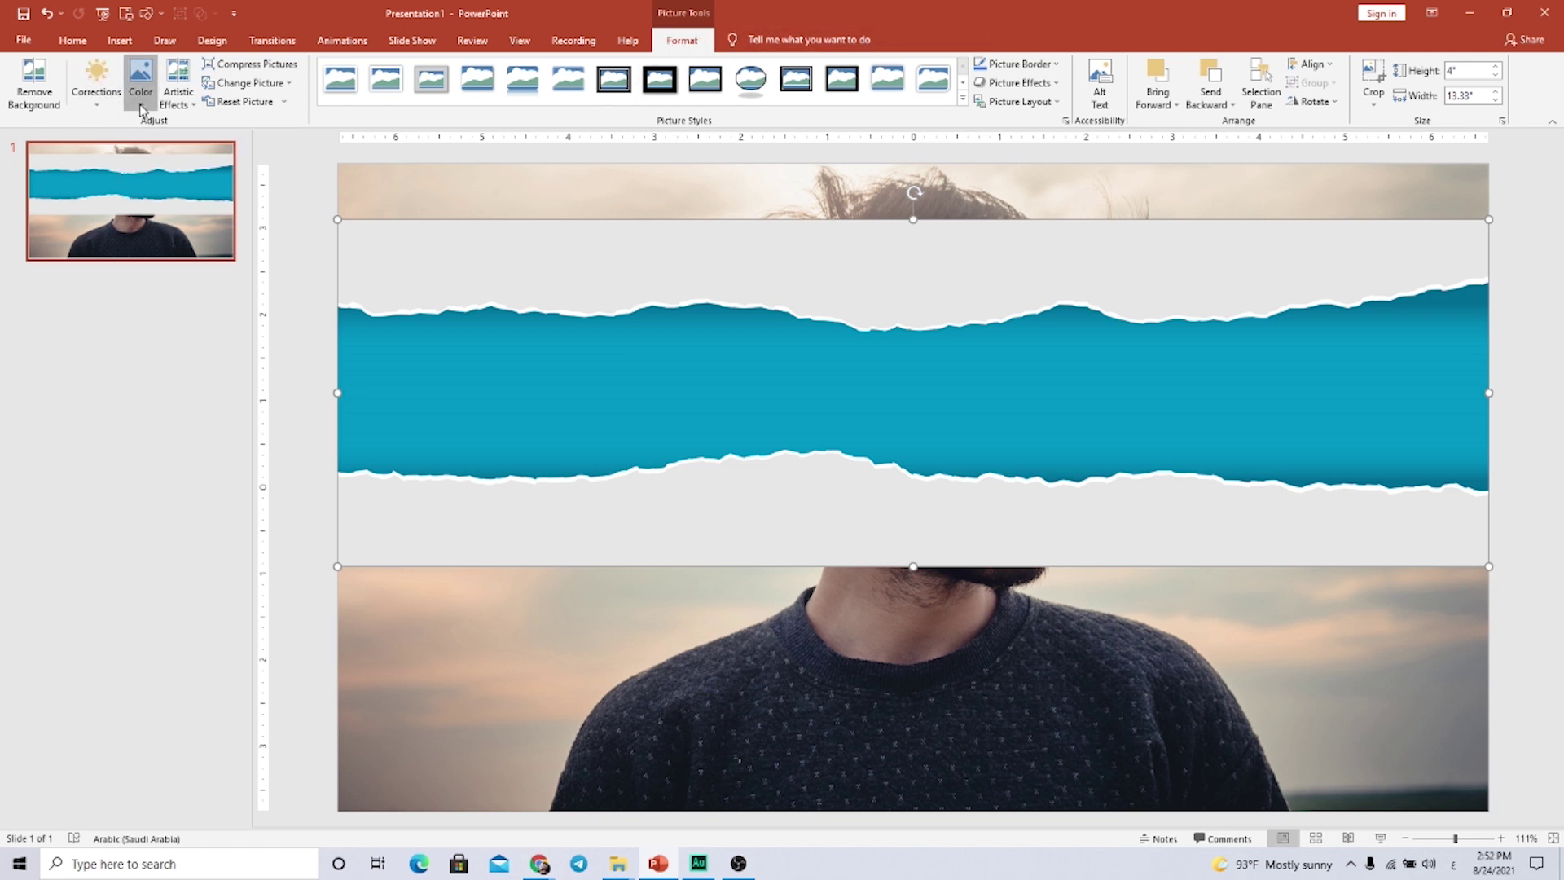
click(175, 395)
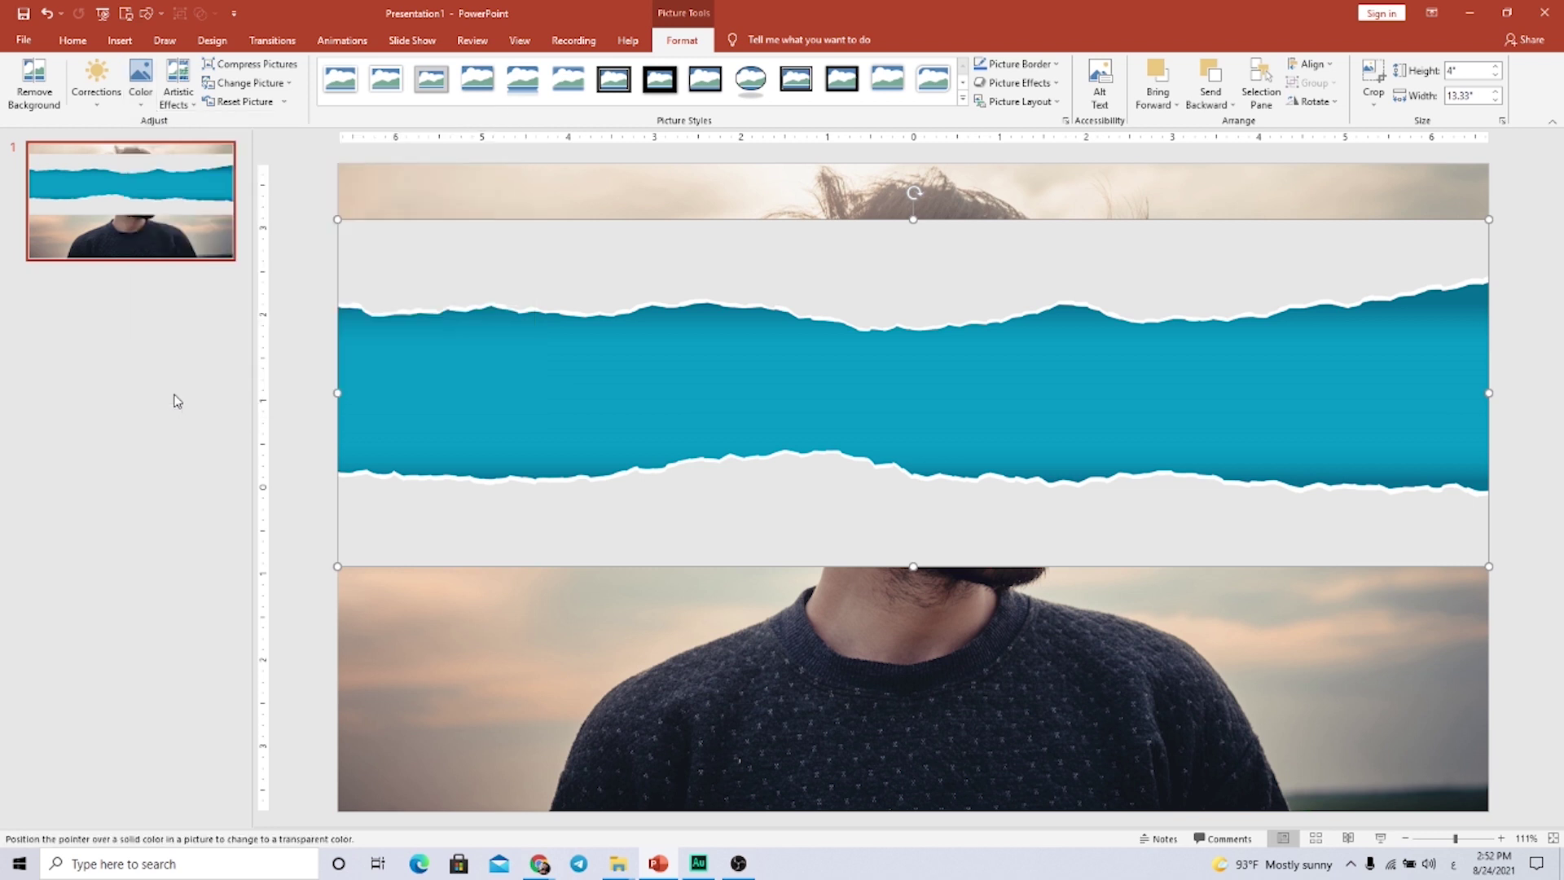
click(620, 252)
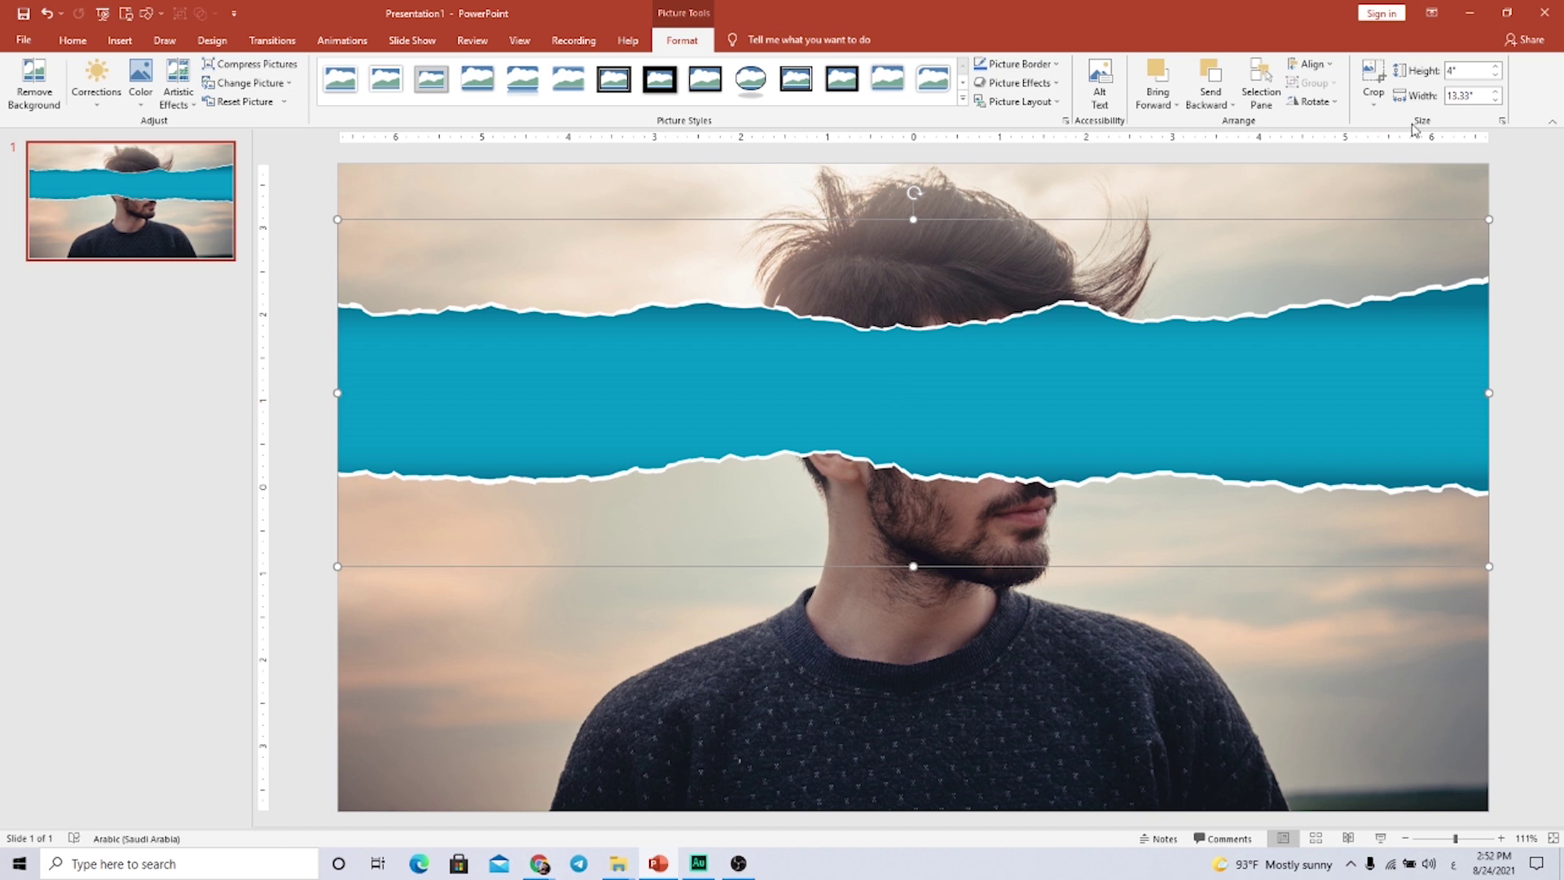
click(1373, 77)
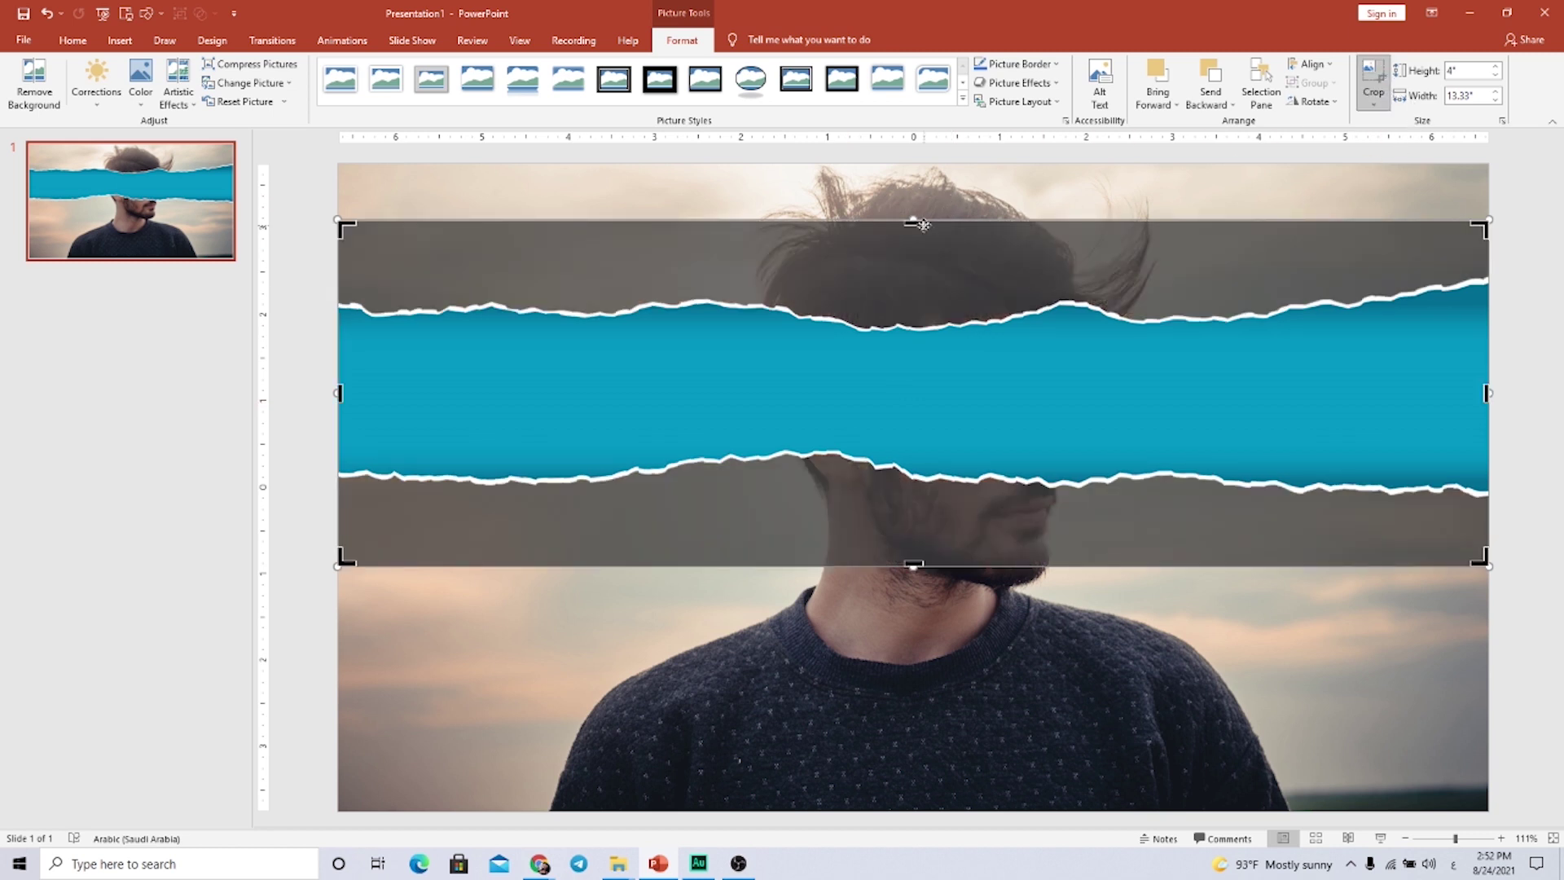
Crop the torn-paper strip's top and bottom down to just past its torn edges.
drag(913, 223, 909, 266)
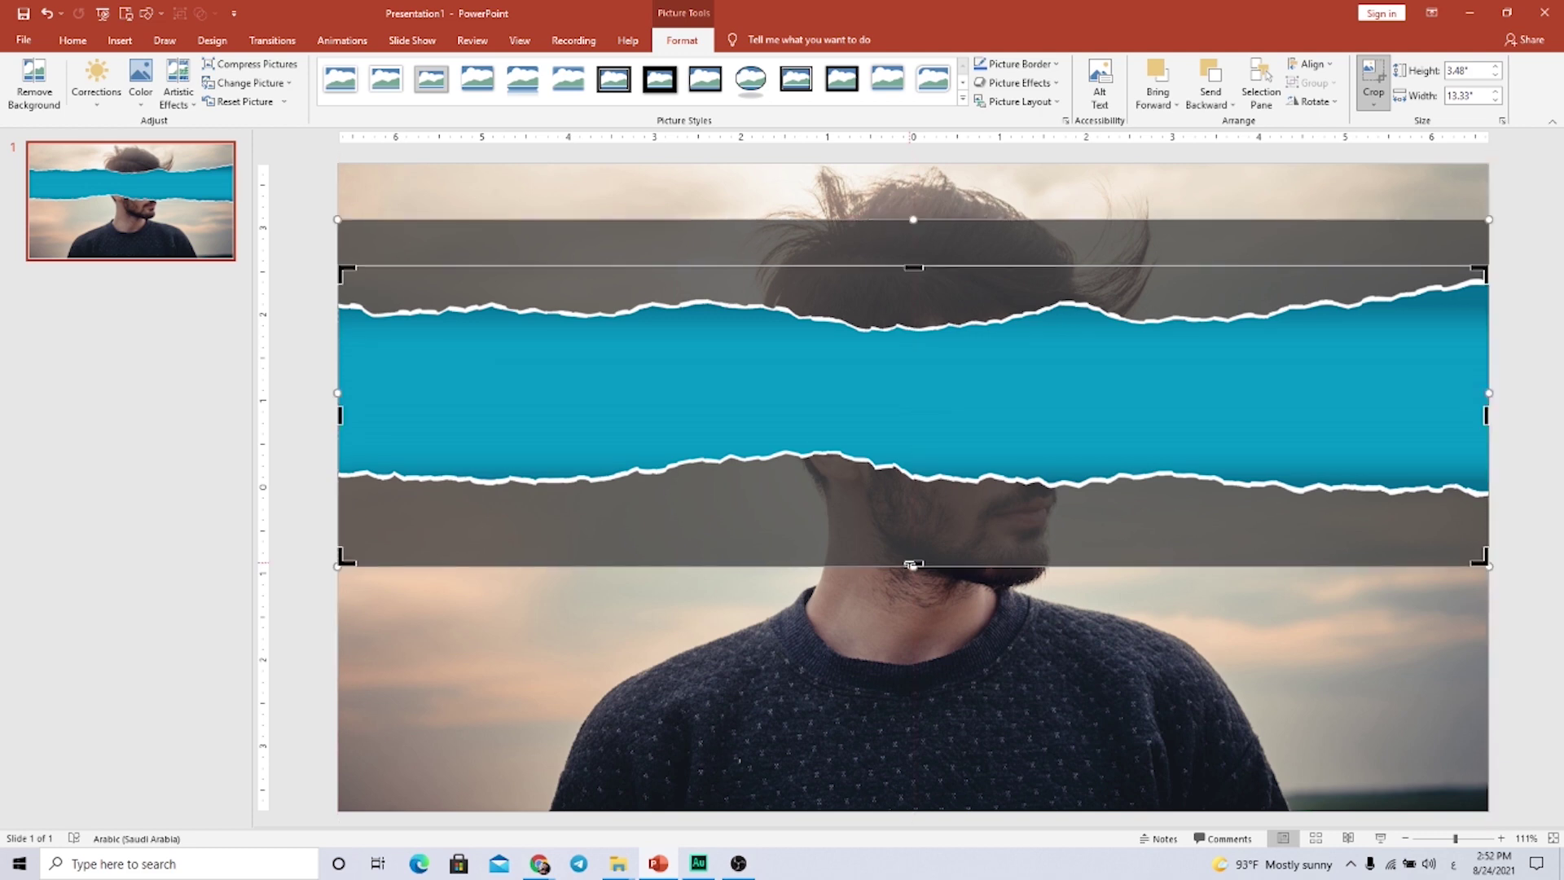
drag(910, 561, 914, 492)
click(1288, 639)
click(1205, 429)
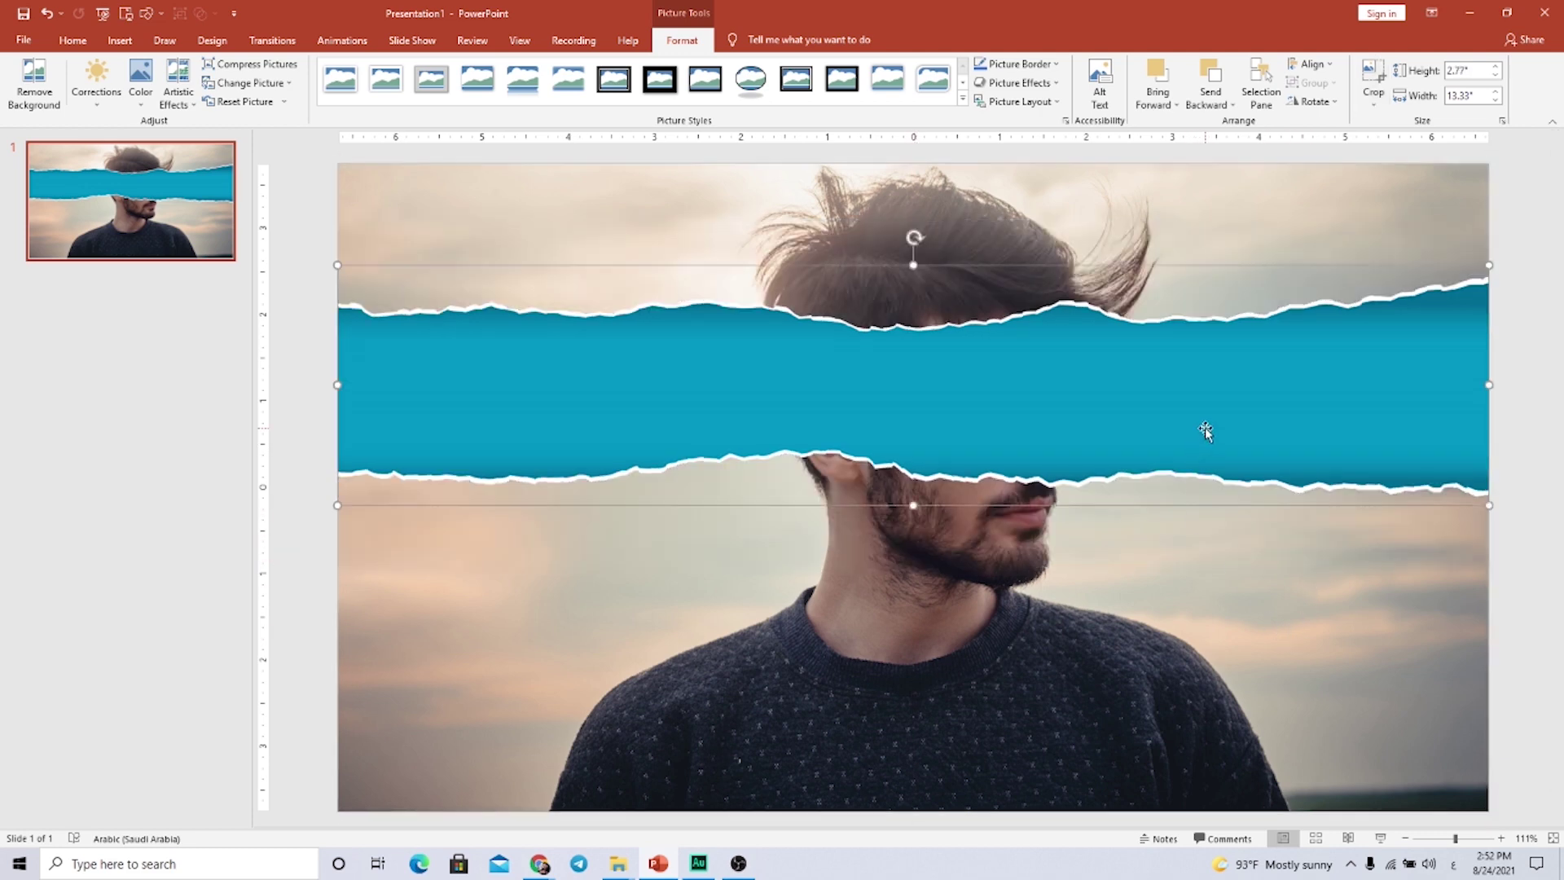
right_click(1133, 389)
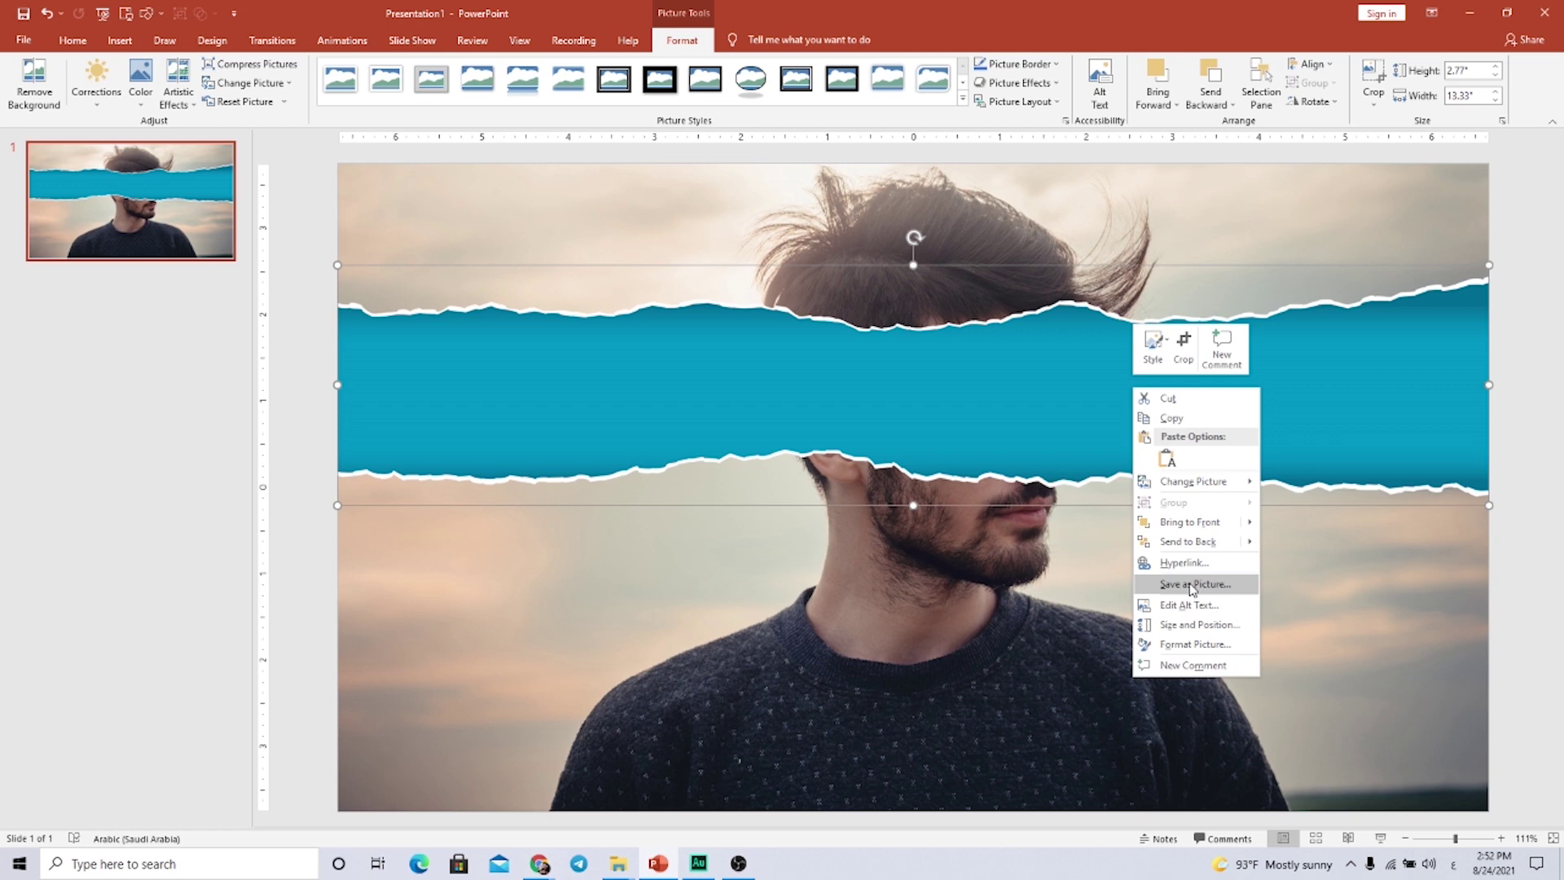
Save the cropped strip as a picture named Picture3.jpg on the Desktop.
click(1192, 585)
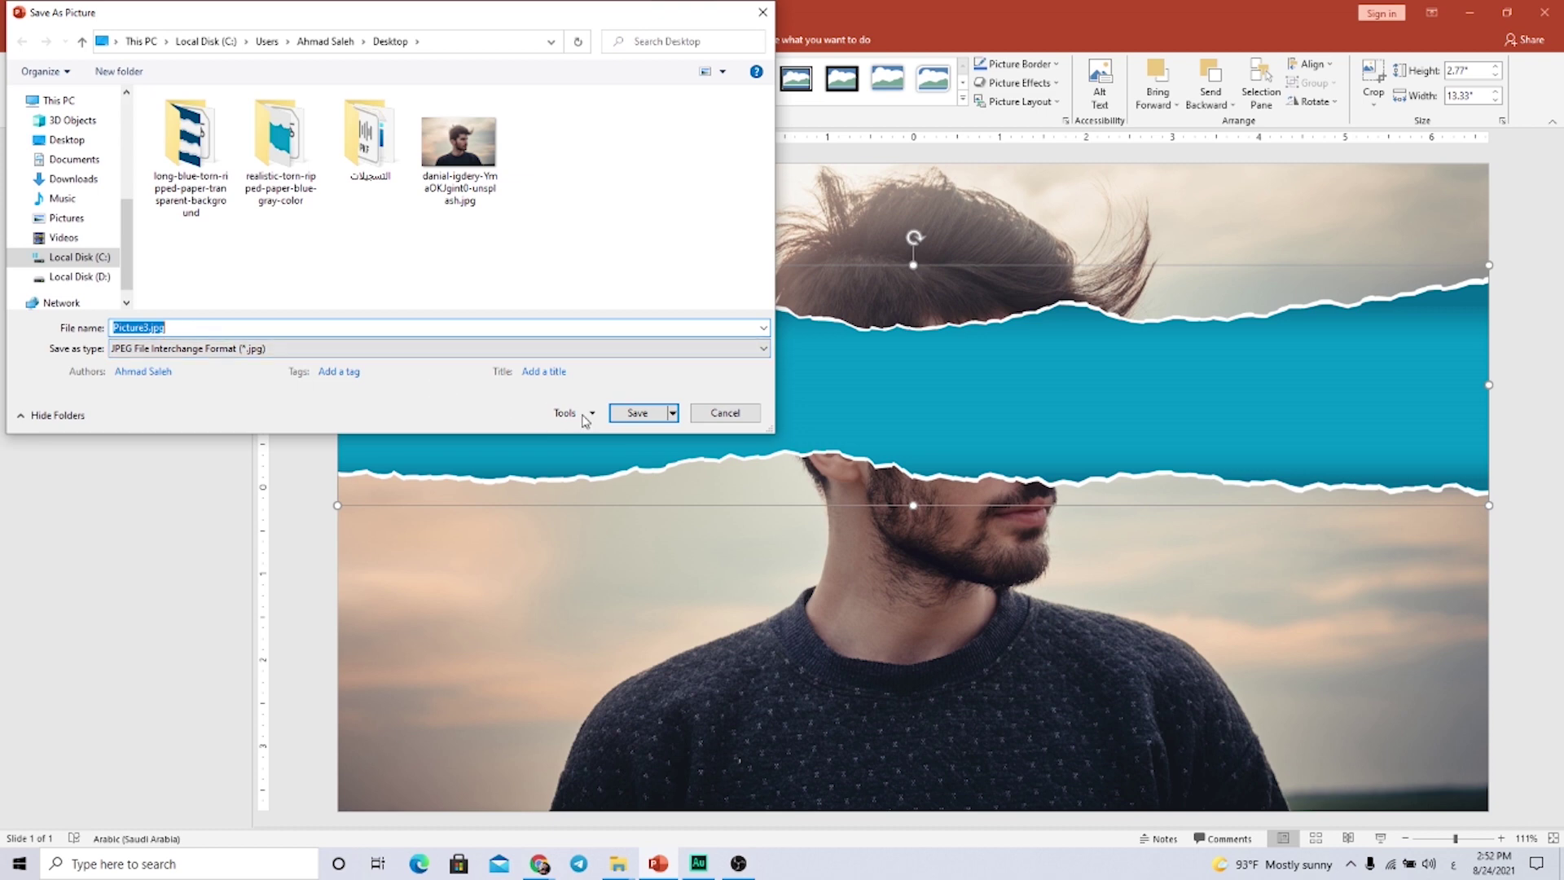
click(638, 413)
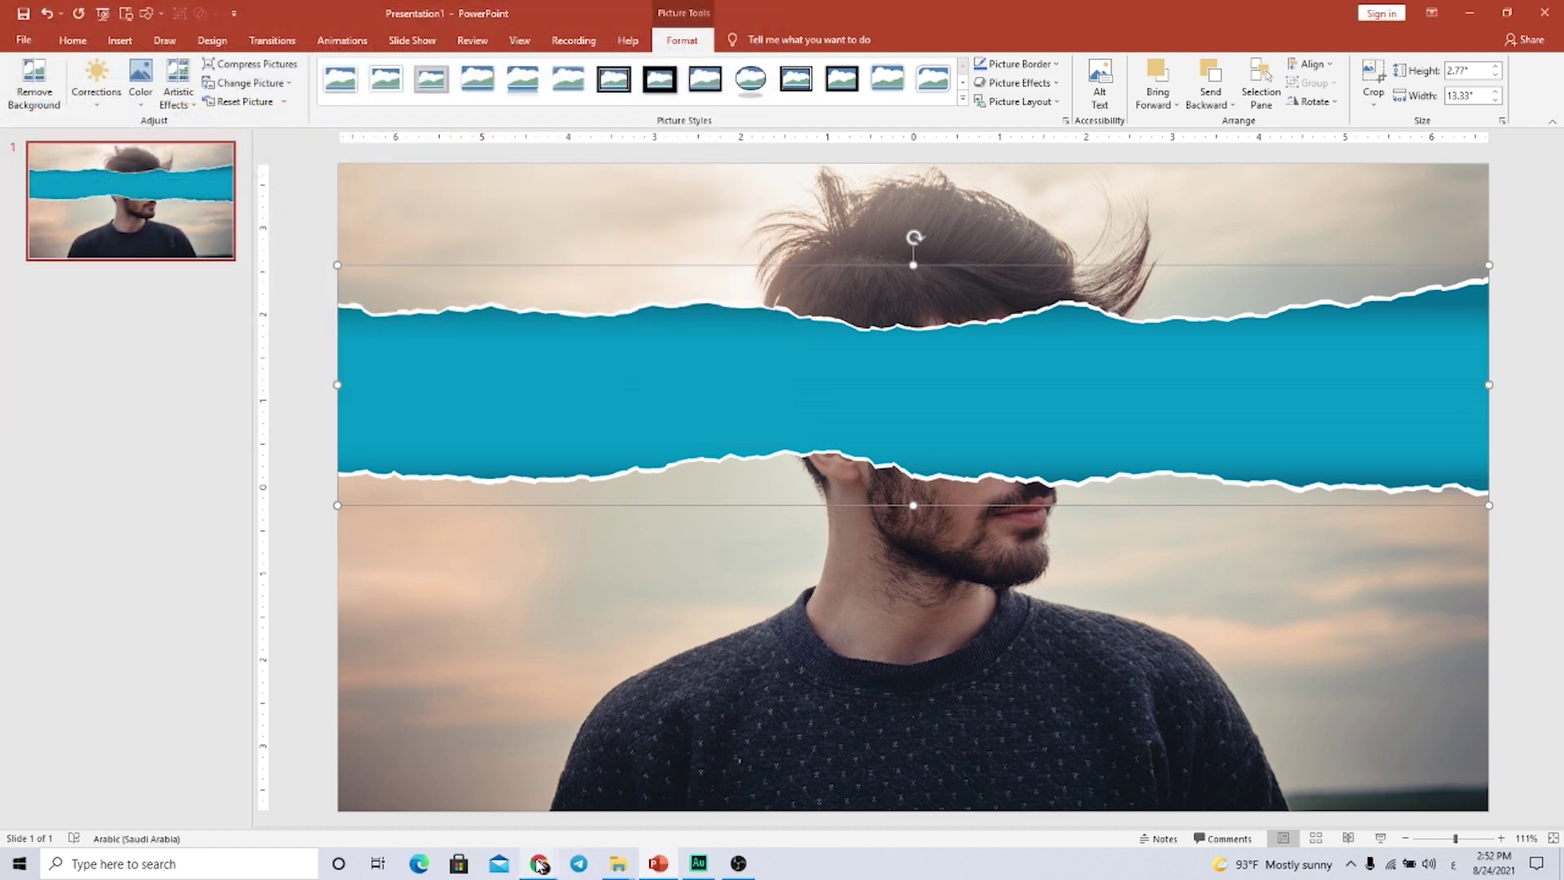
mouse_move(539, 864)
click(636, 778)
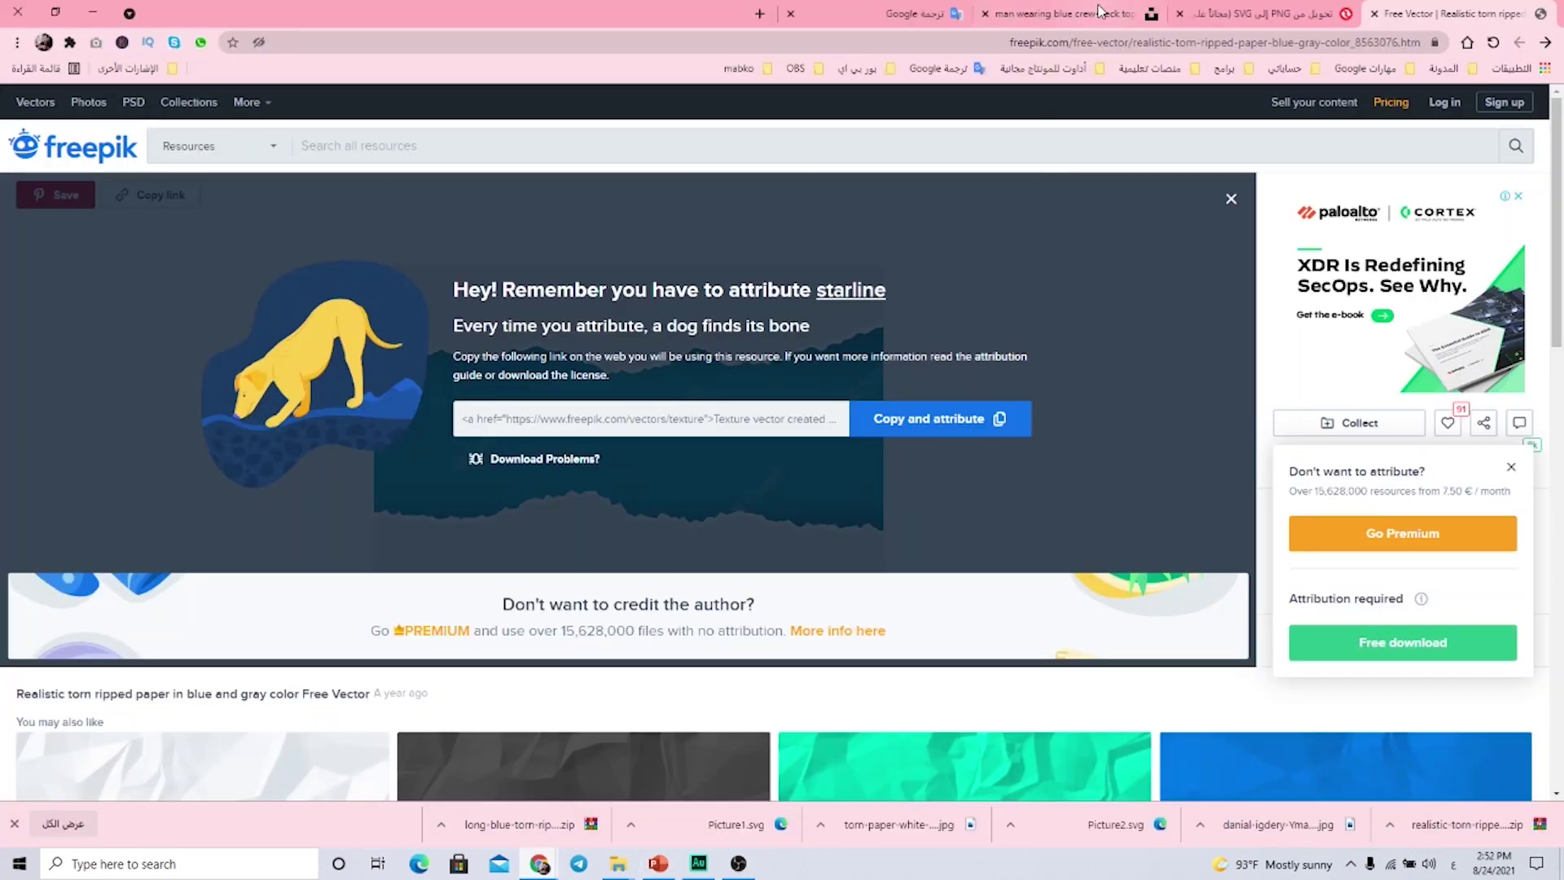
Upload Picture3.jpg to Convertio's converter and download the resulting Picture3.svg to the Desktop.
click(1257, 16)
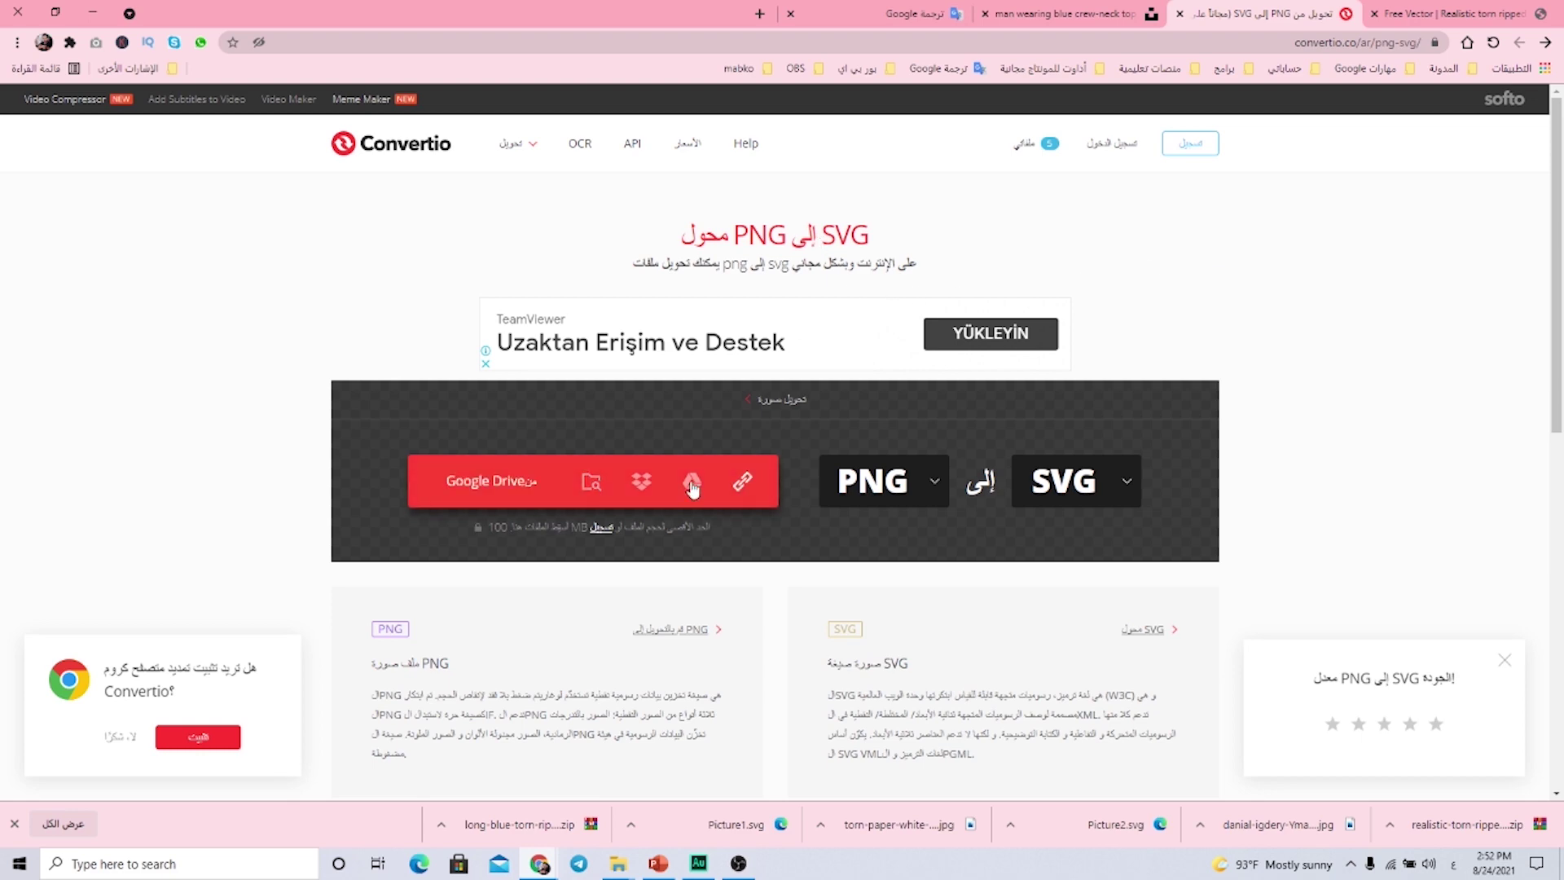
click(498, 481)
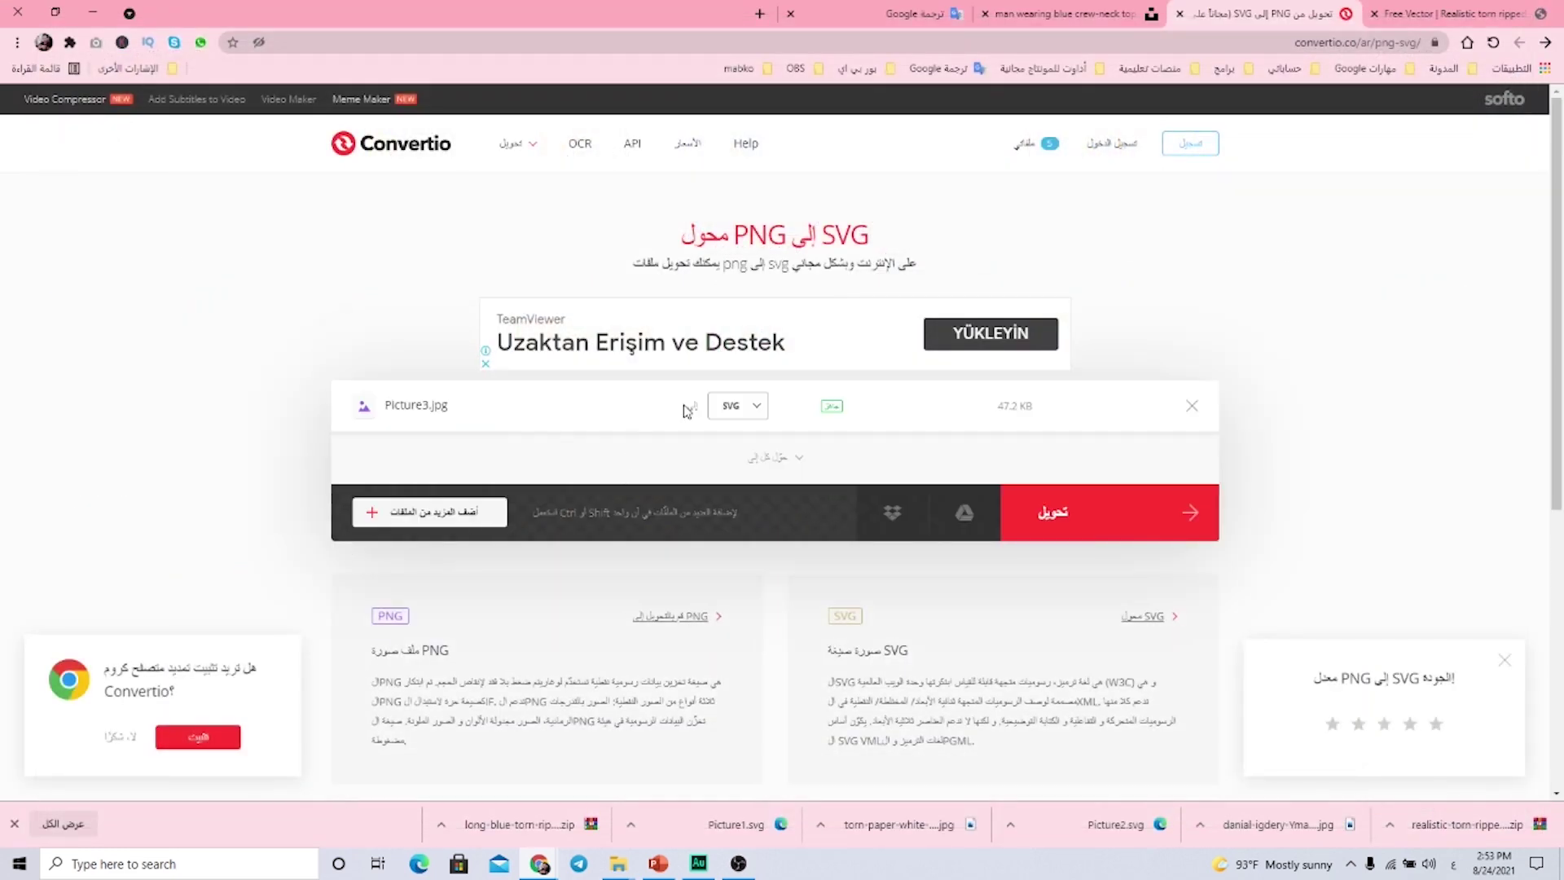
click(1061, 525)
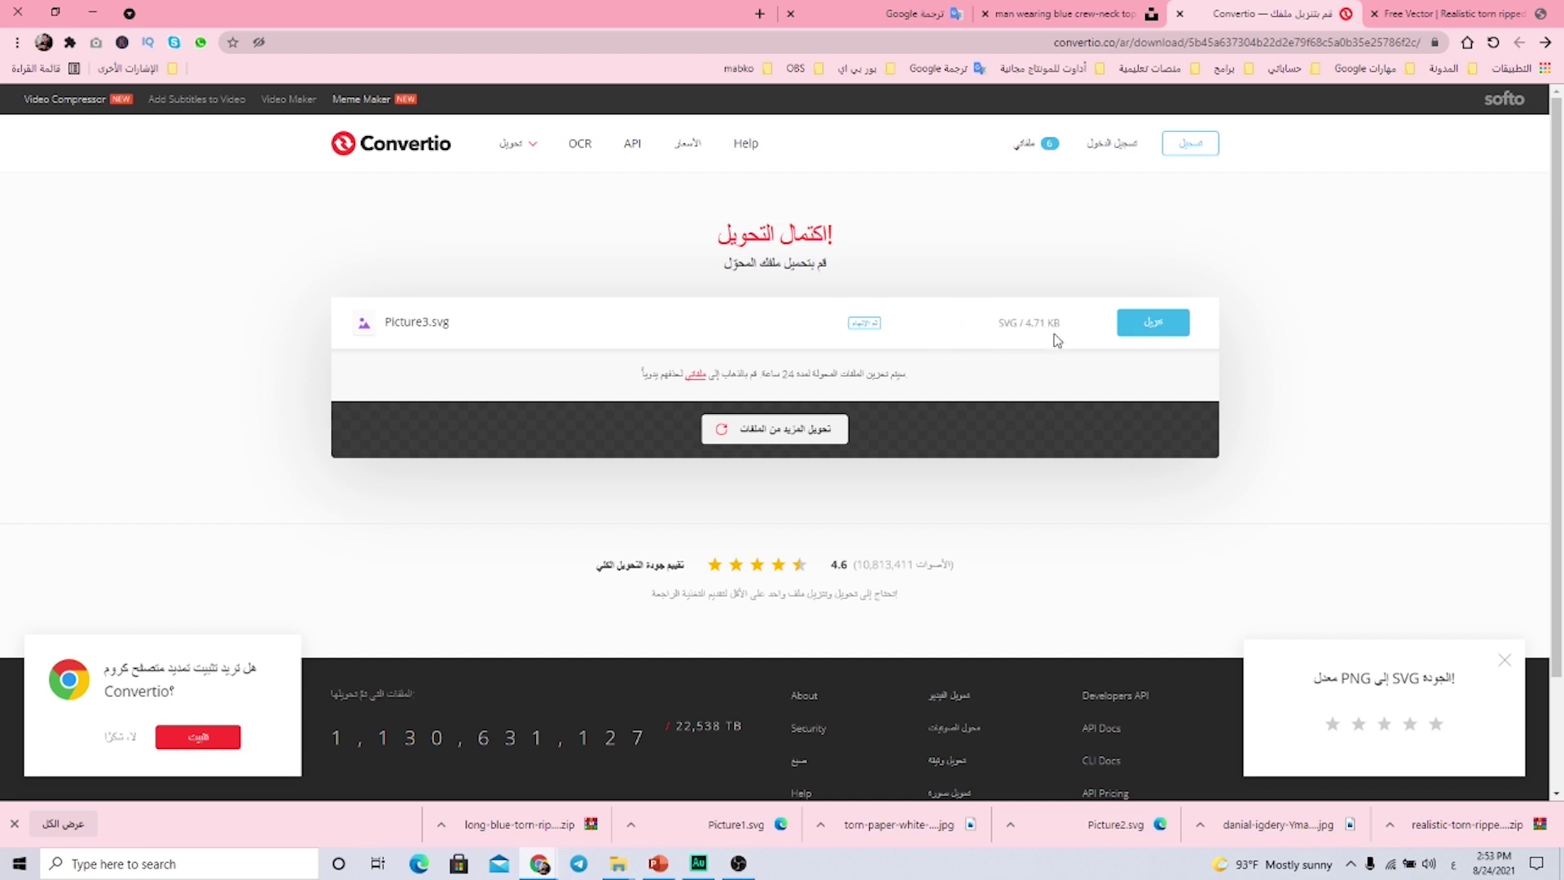
click(1167, 335)
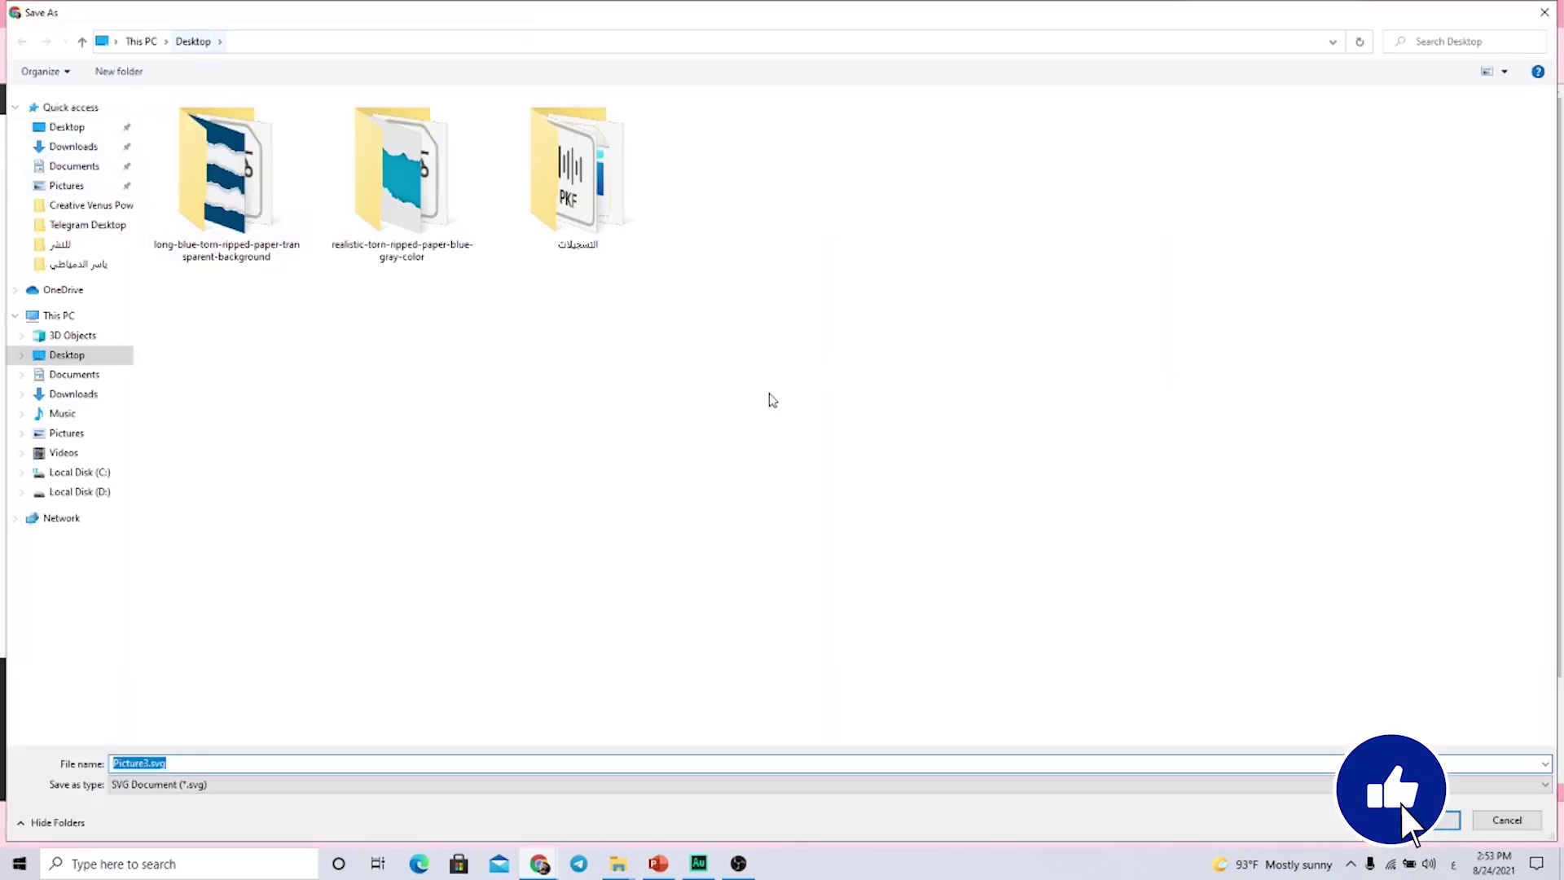
click(1504, 818)
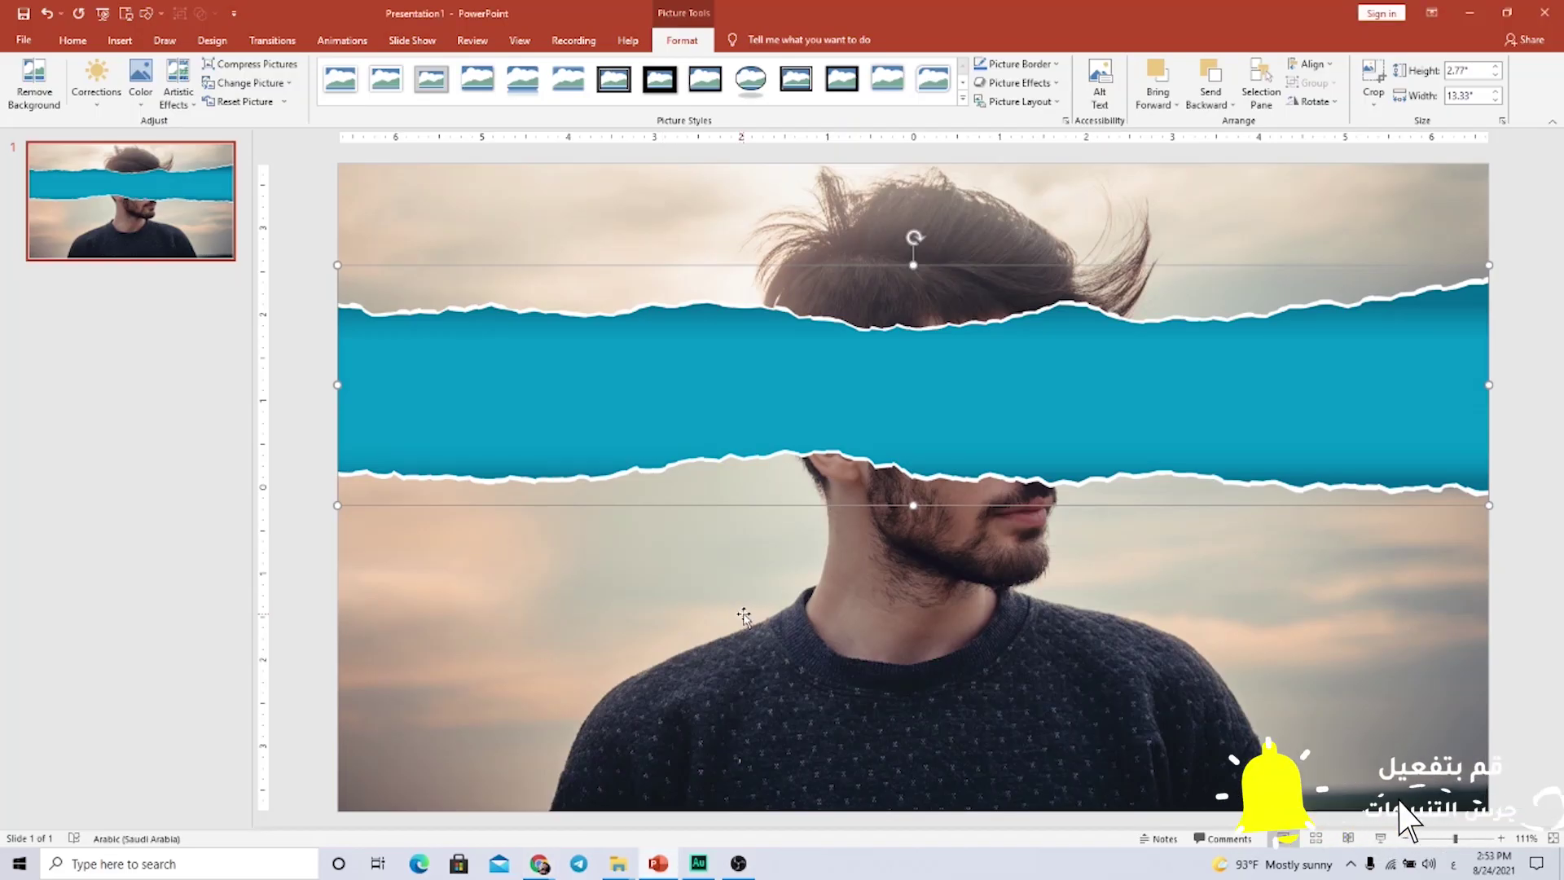
Duplicate slide 1 and insert Picture3.svg from the Desktop onto the new slide 2.
right_click(163, 231)
click(217, 348)
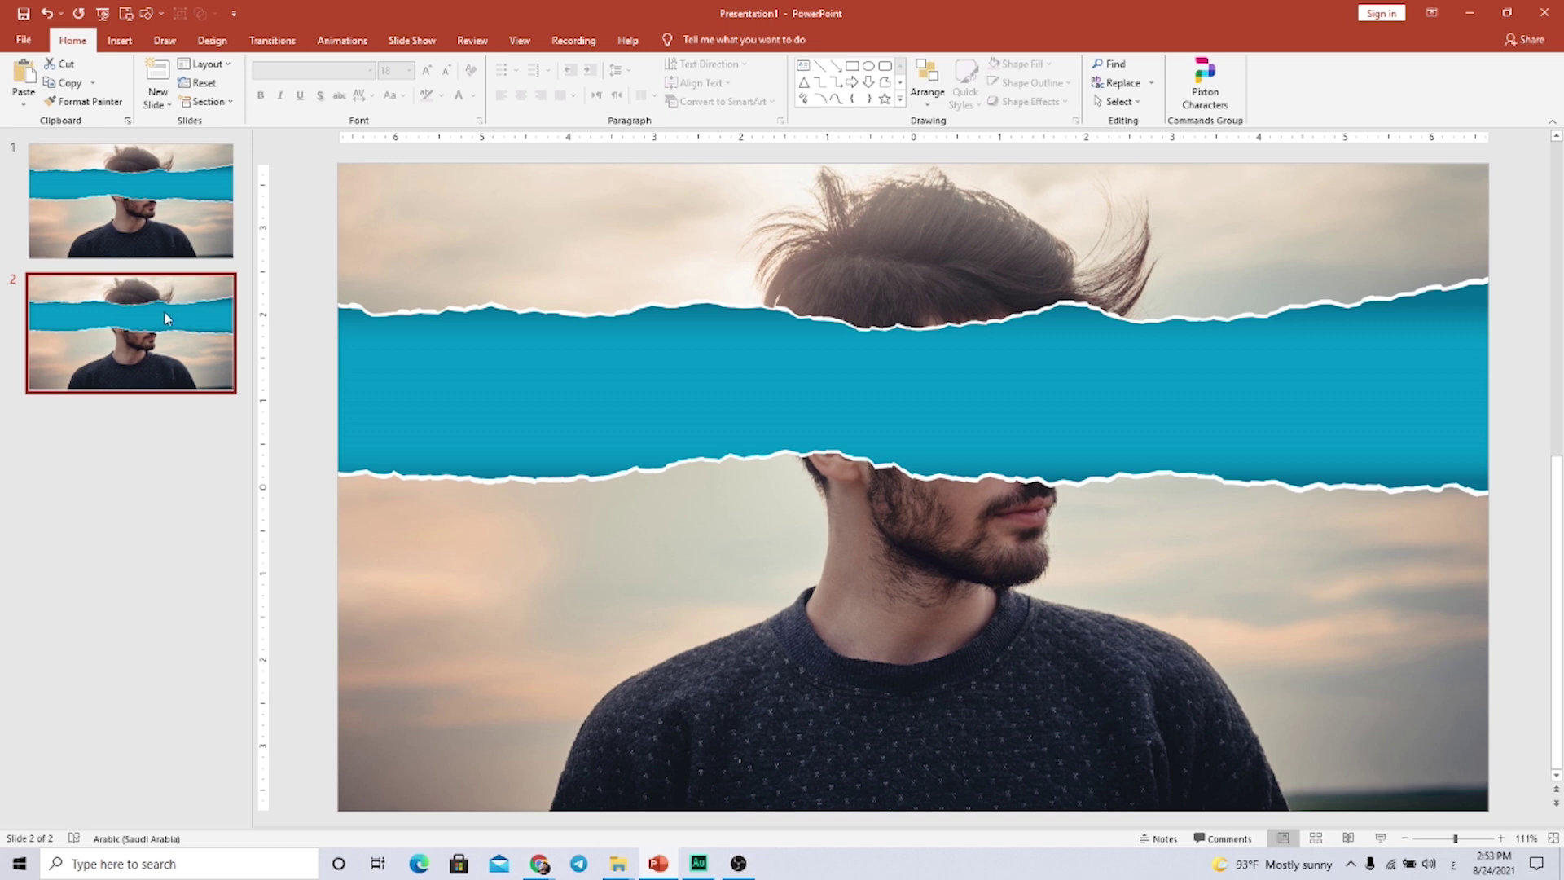
click(118, 41)
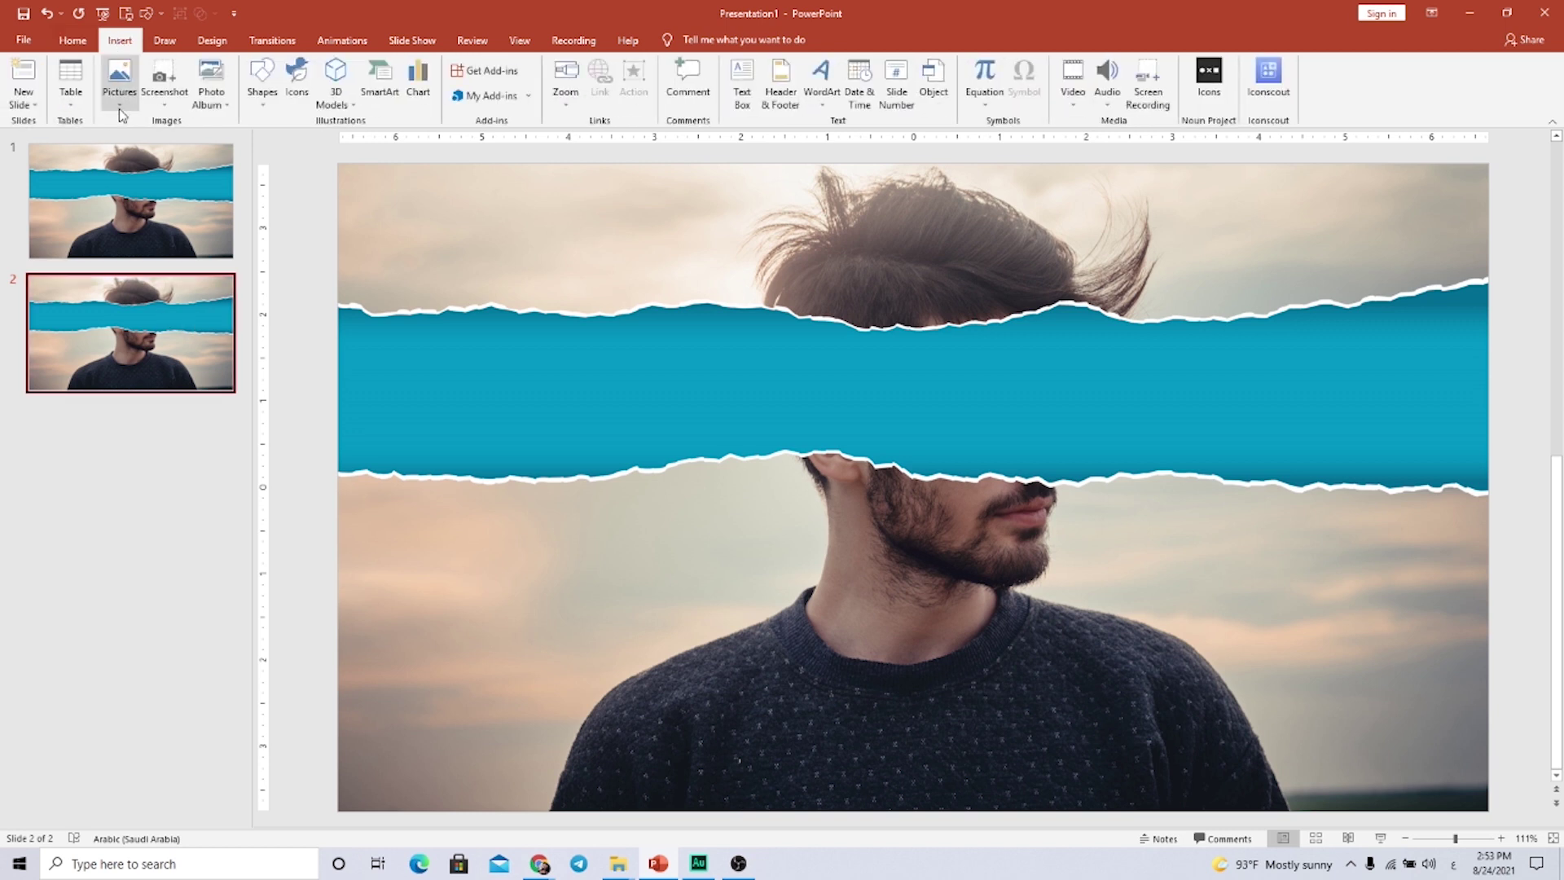
click(119, 106)
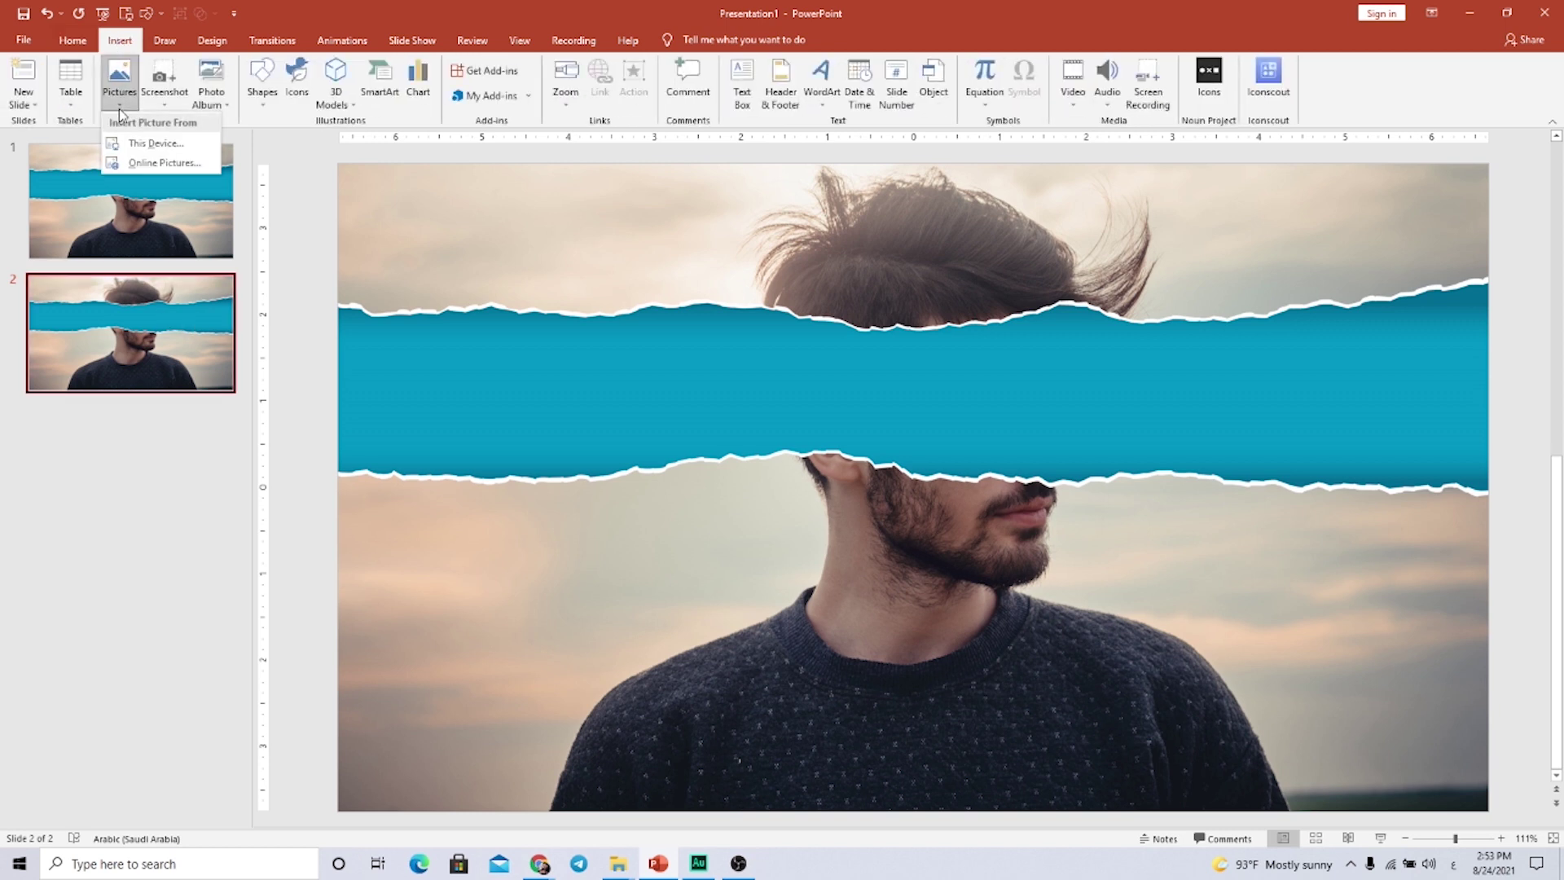
click(141, 151)
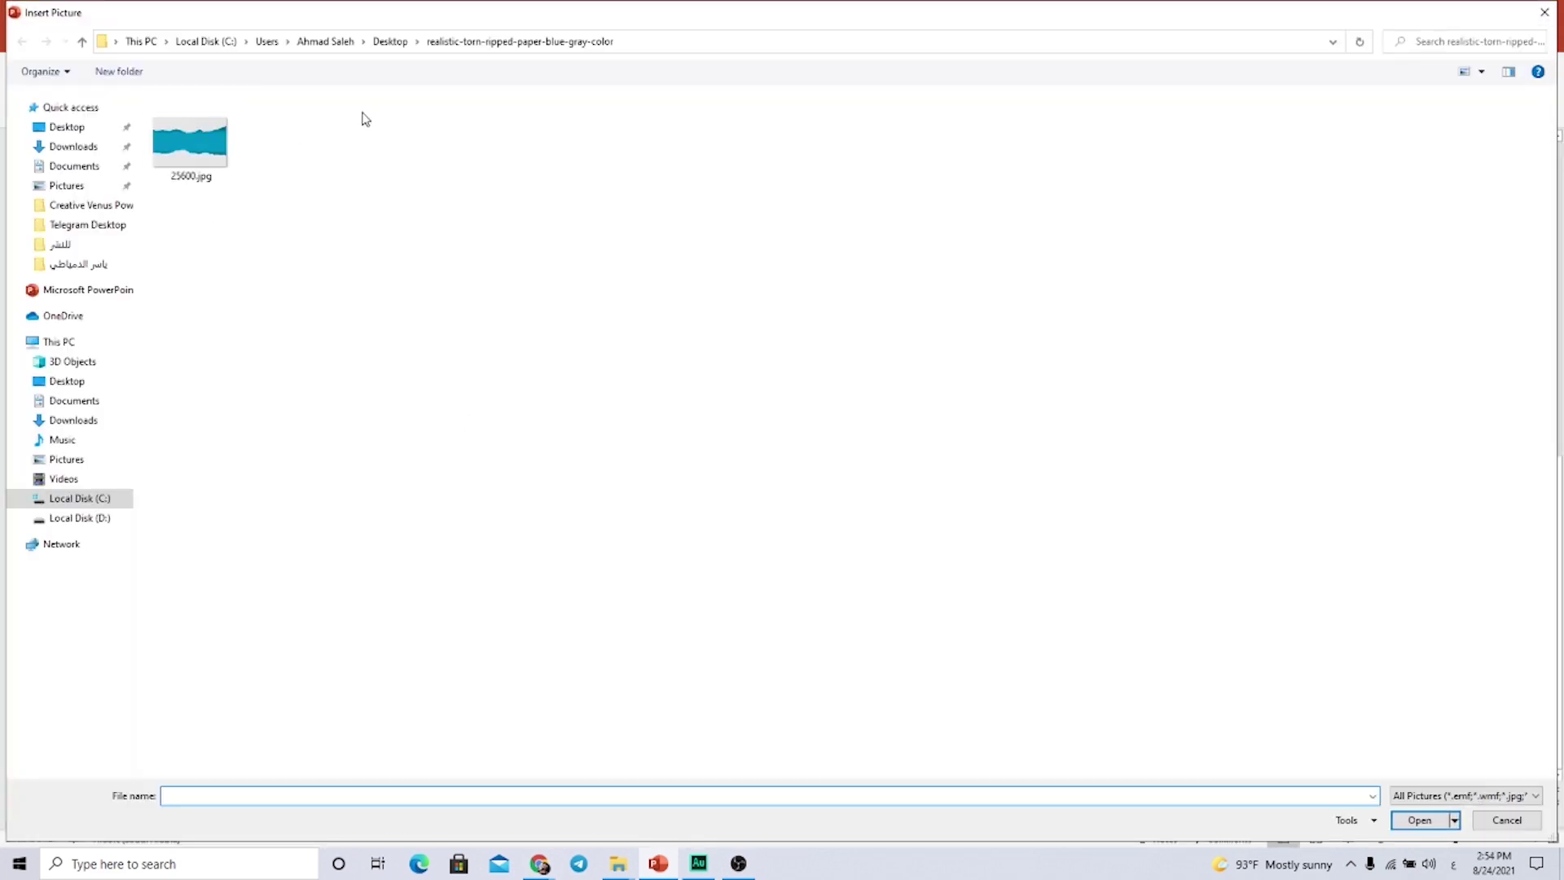
click(390, 41)
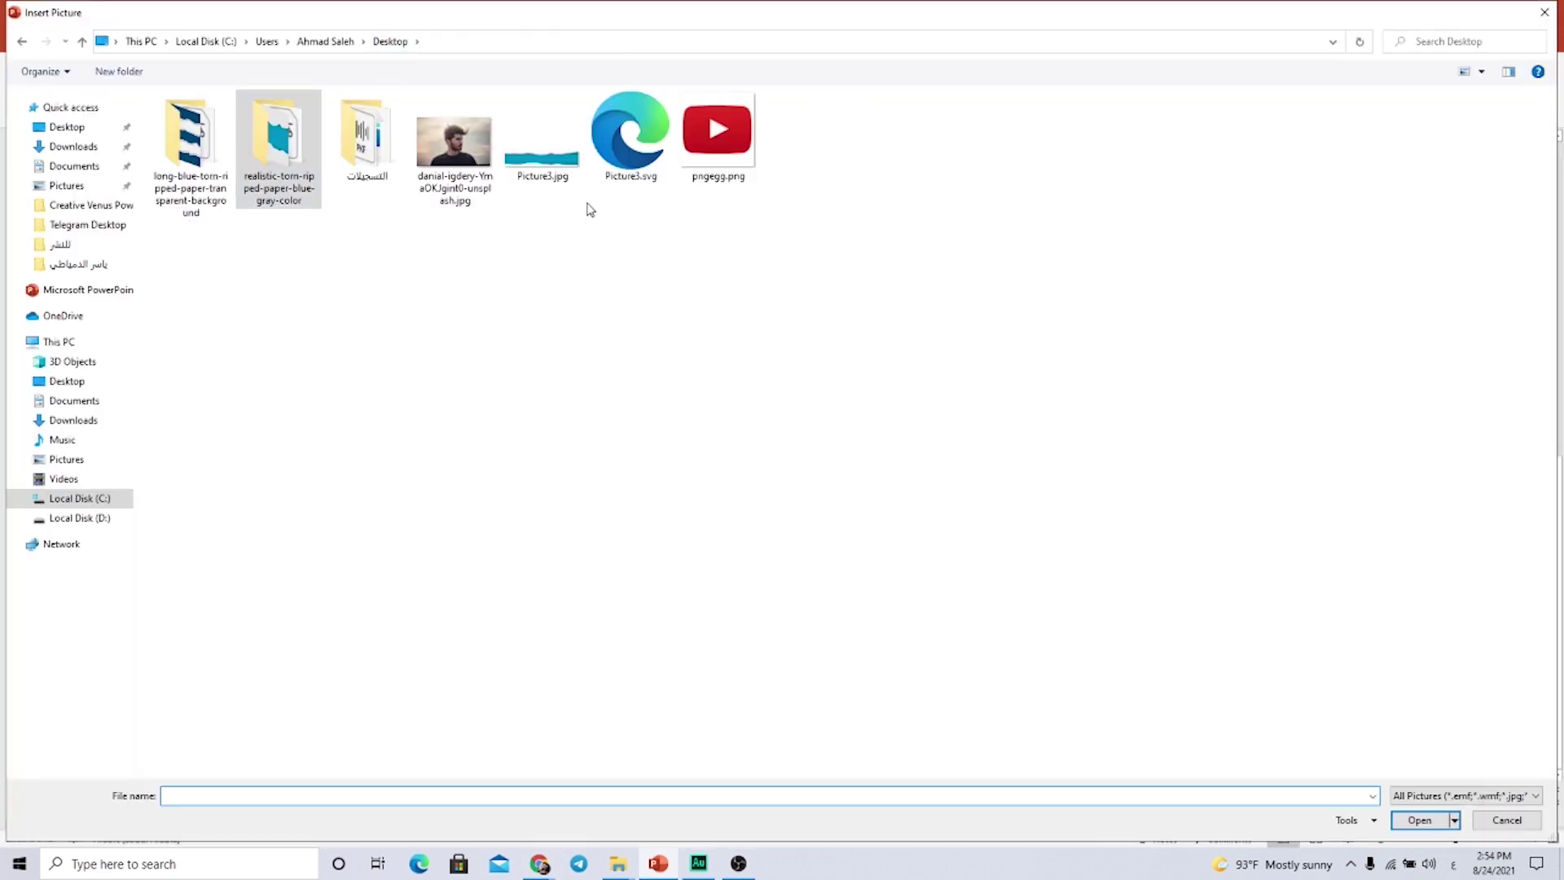
click(649, 173)
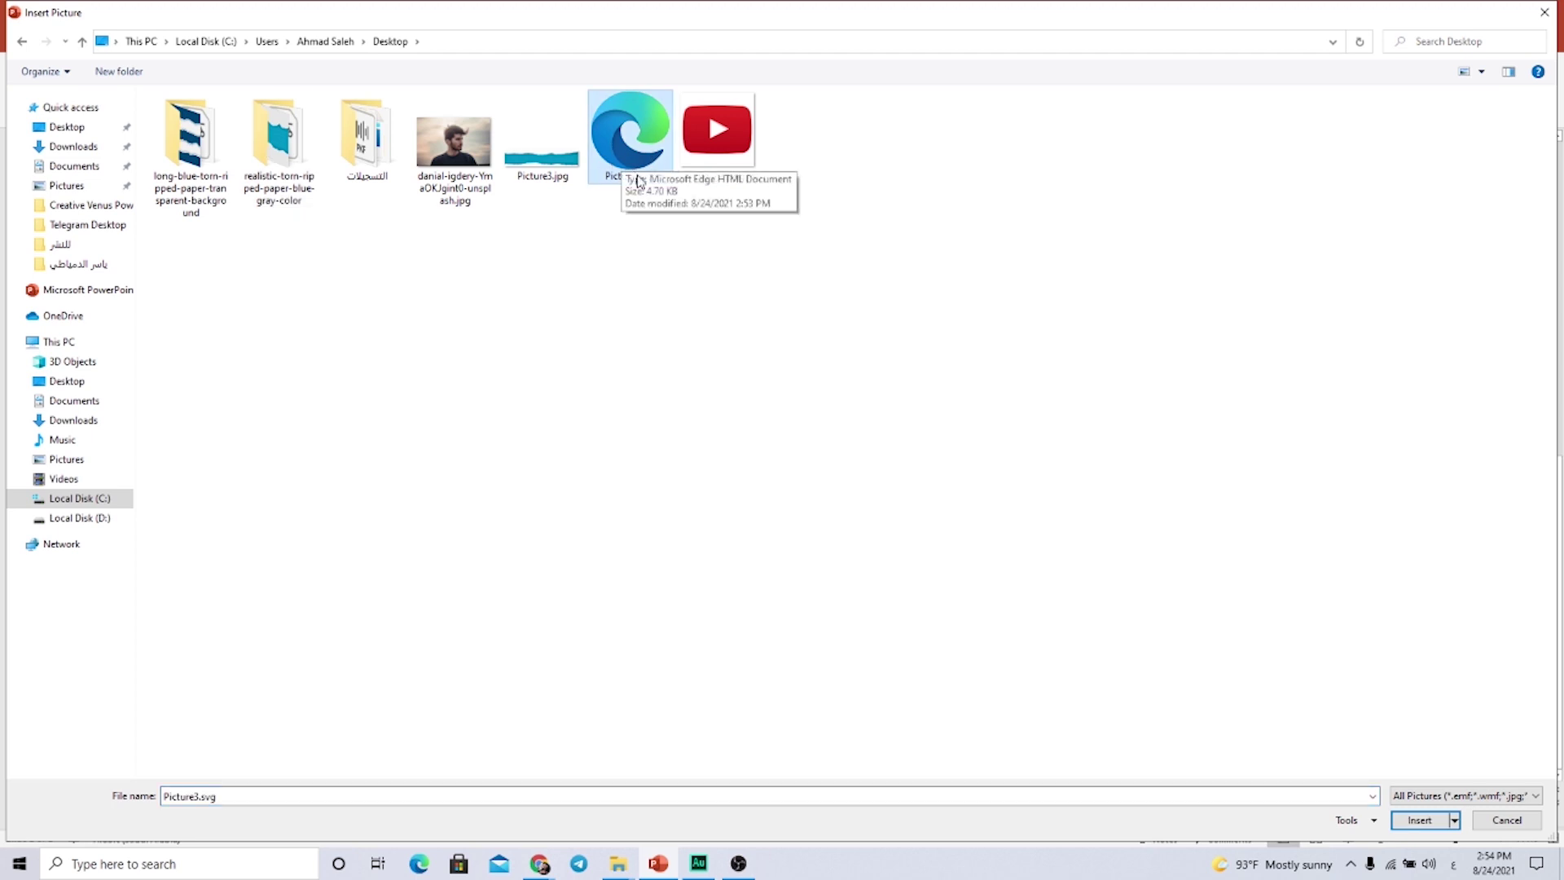
click(1421, 822)
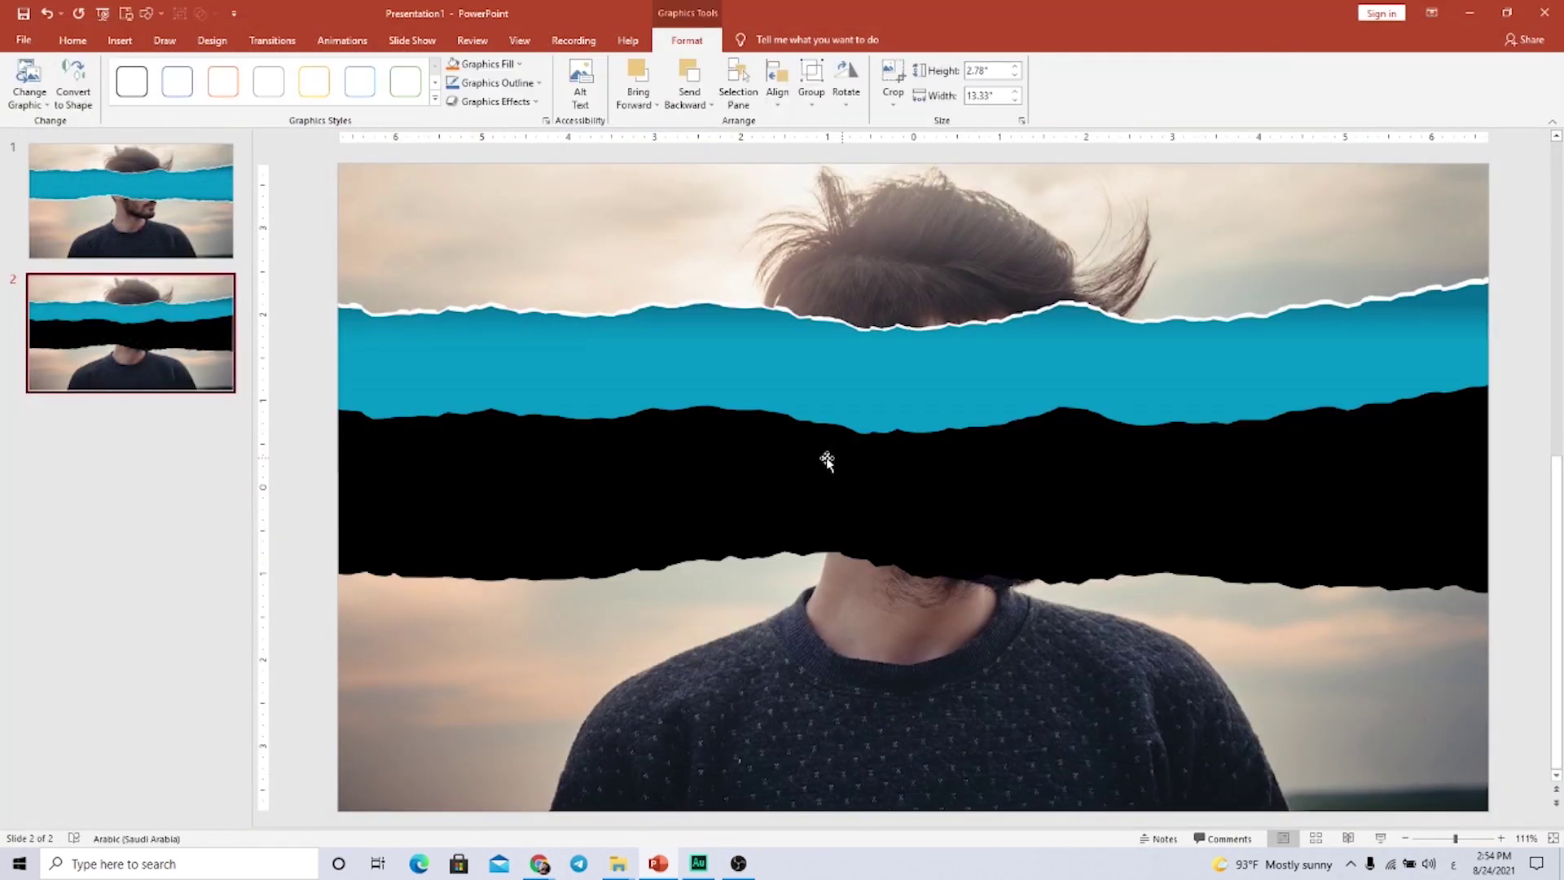
Move the black torn graphic up across the man's face and convert it to a shape.
drag(671, 453, 673, 348)
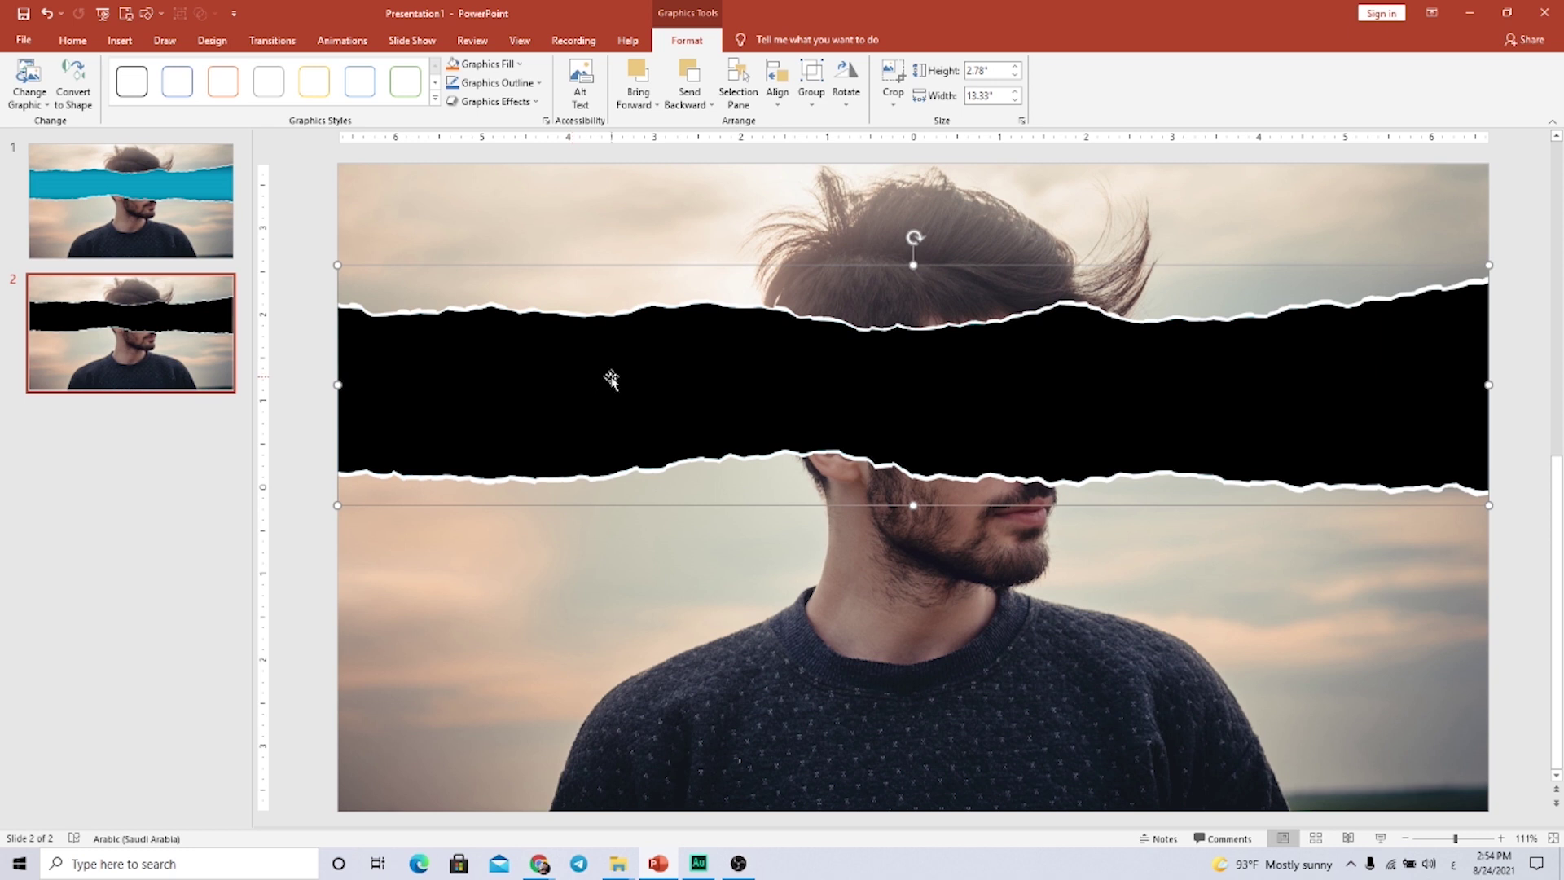
right_click(611, 380)
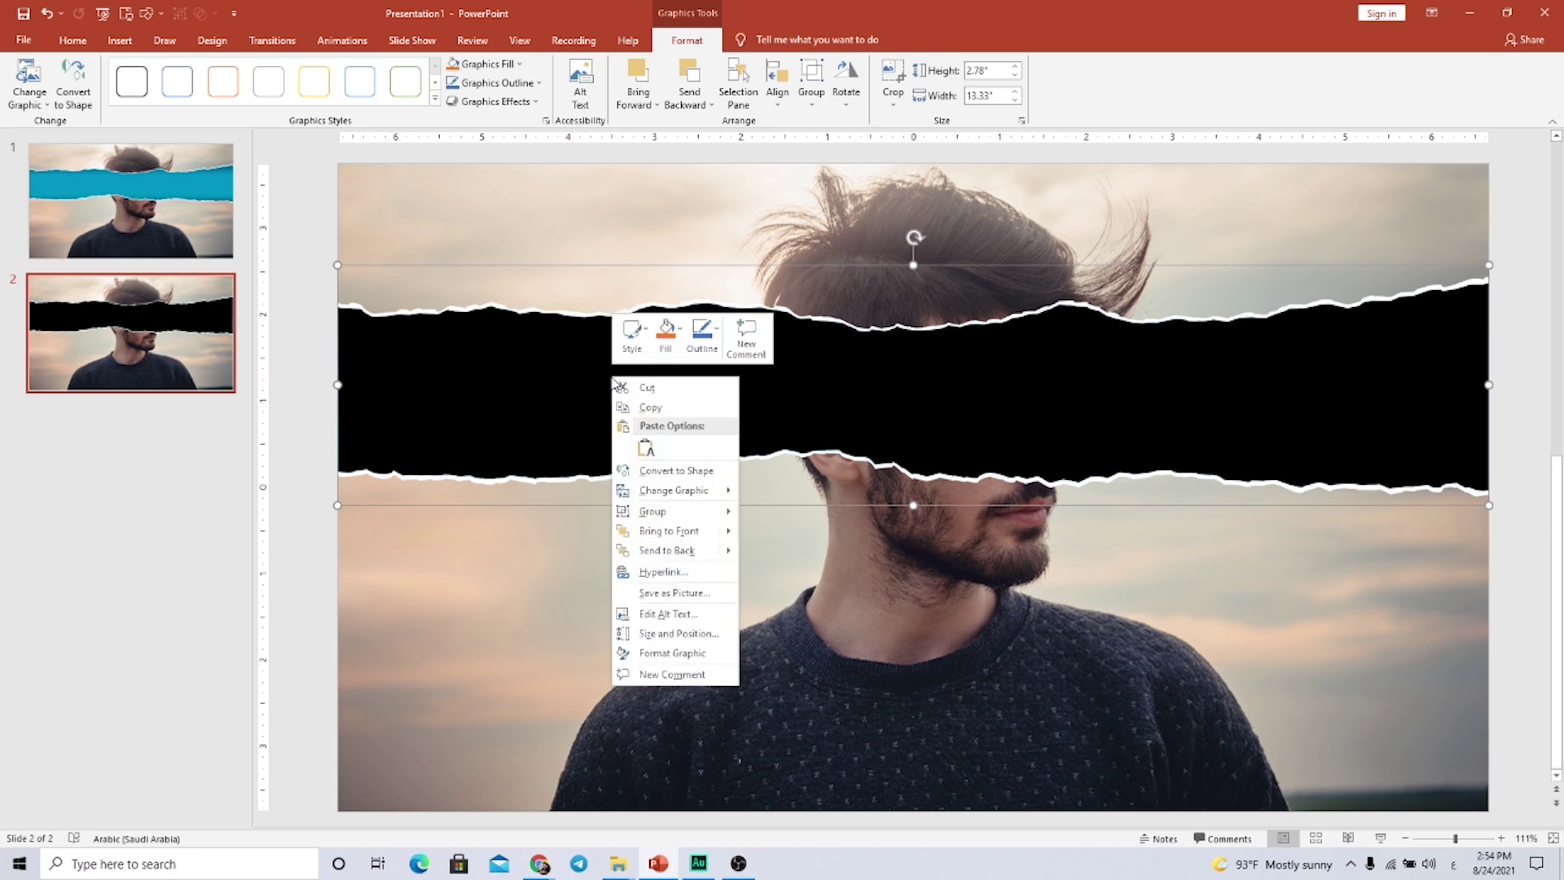
click(670, 472)
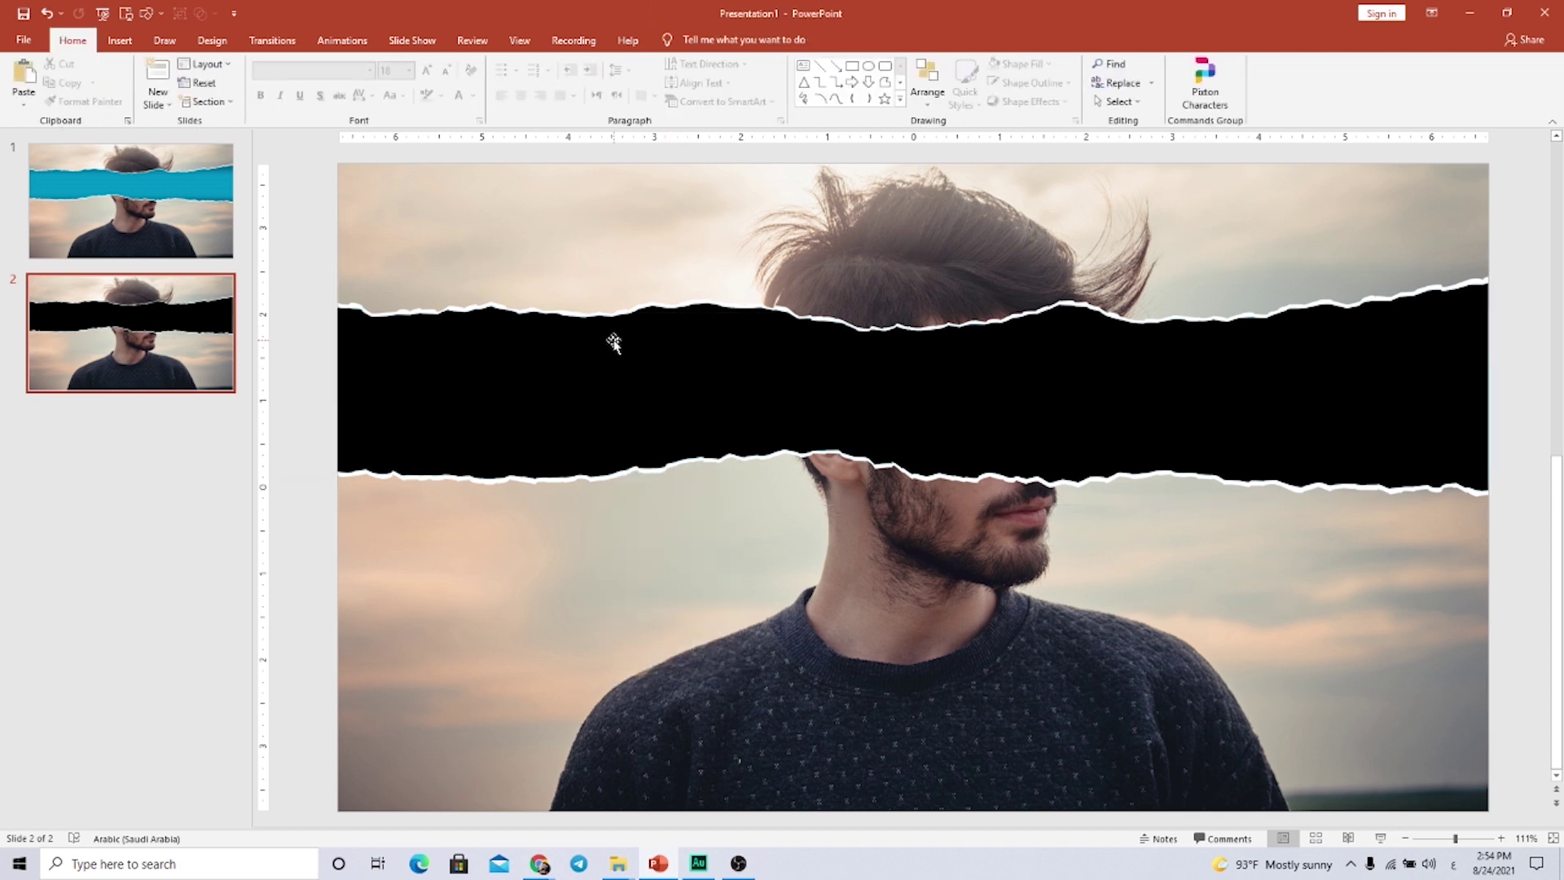
click(569, 244)
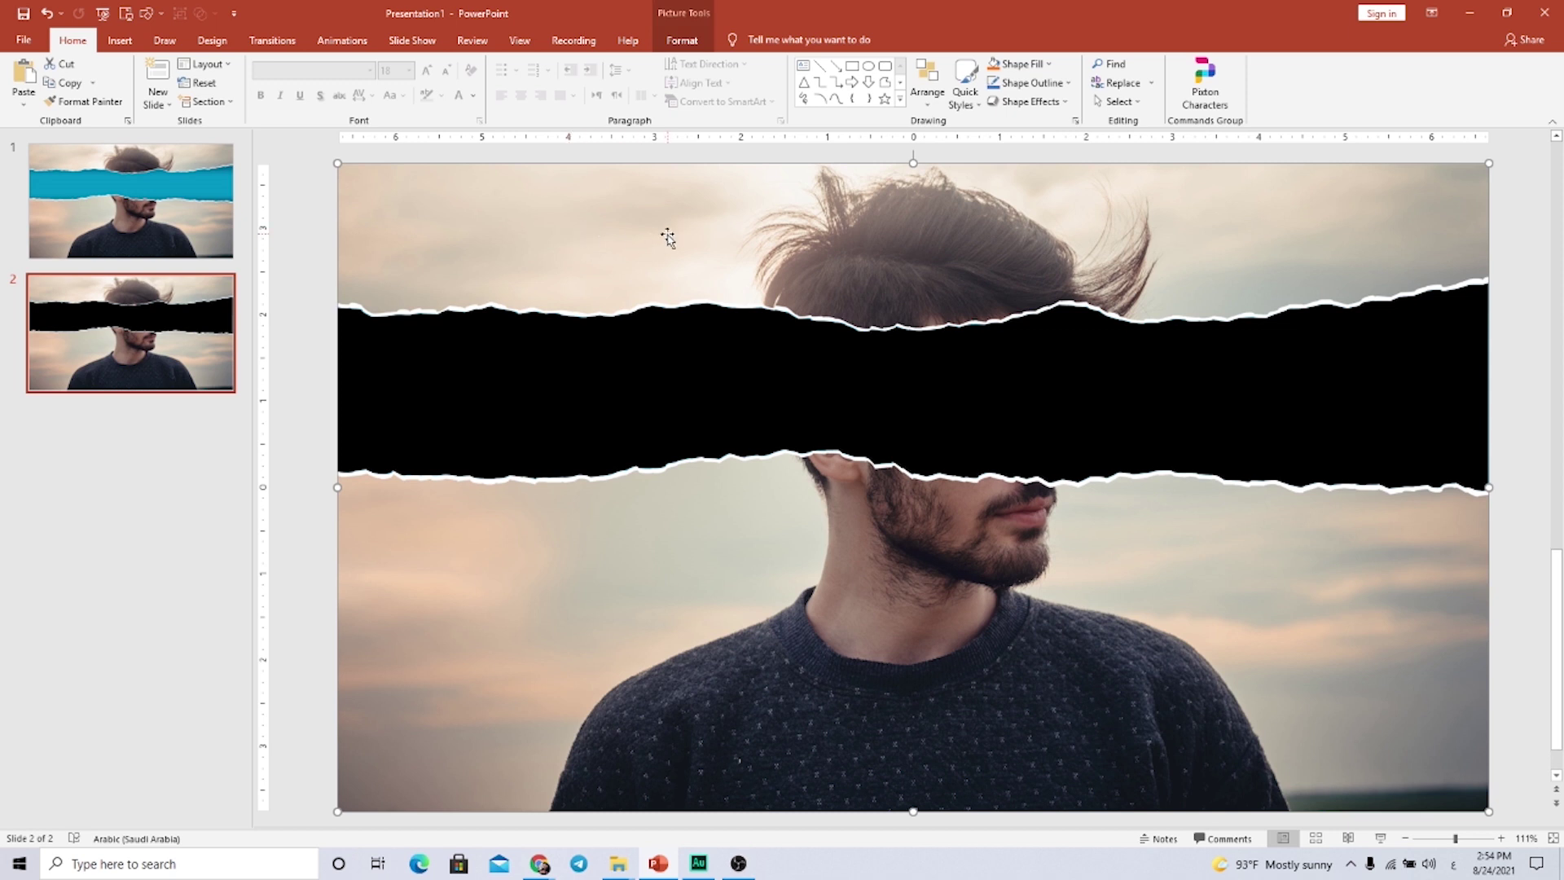
Intersect the photo with the torn shape, then delete the leftover teal shape.
shift+click(630, 360)
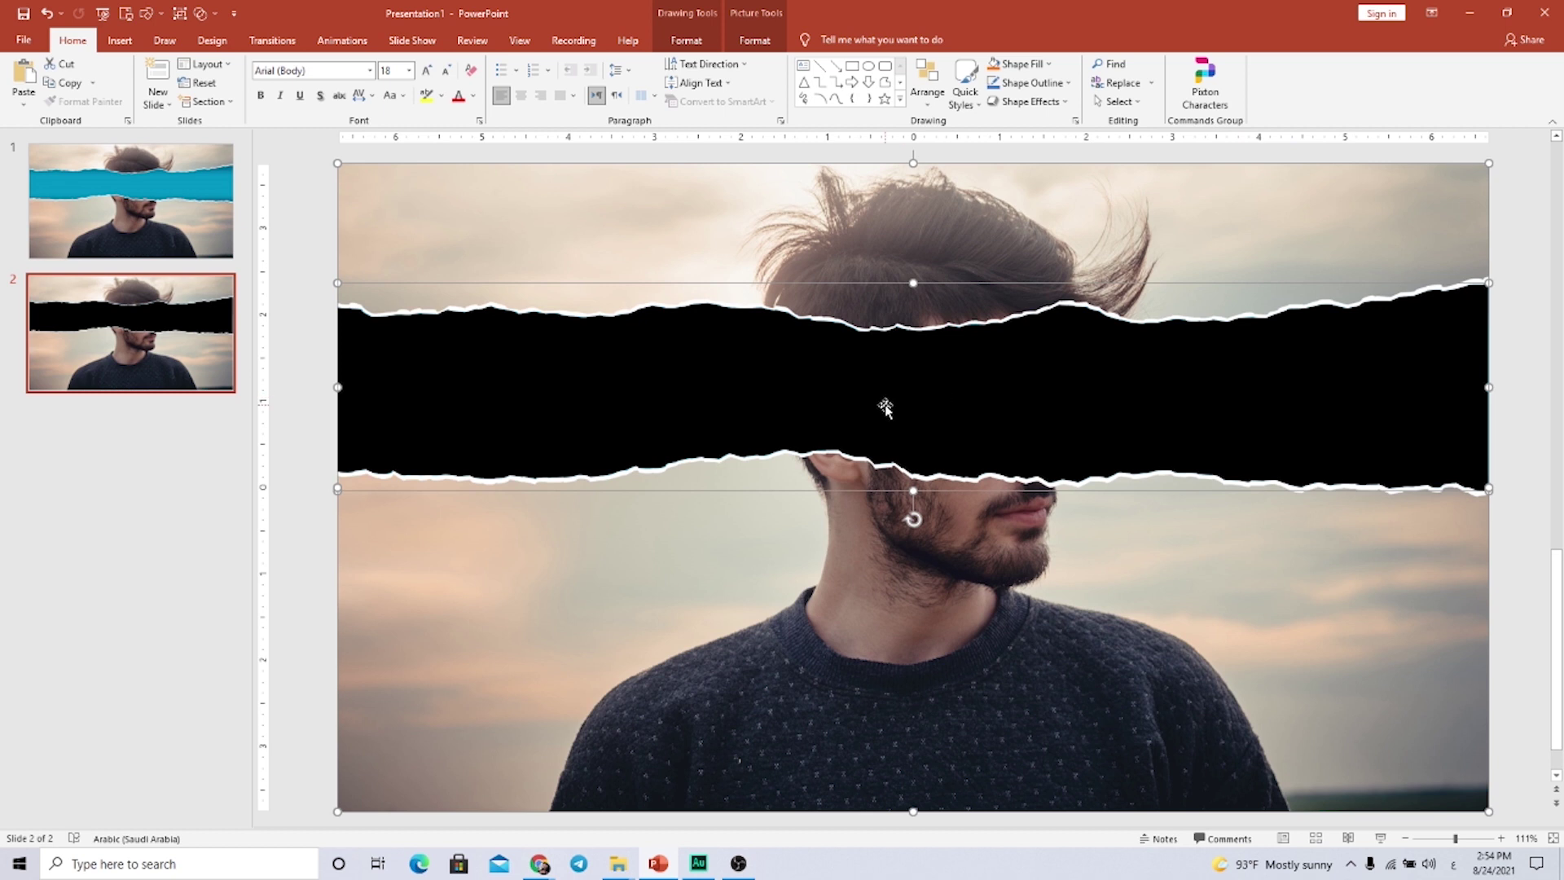
click(682, 43)
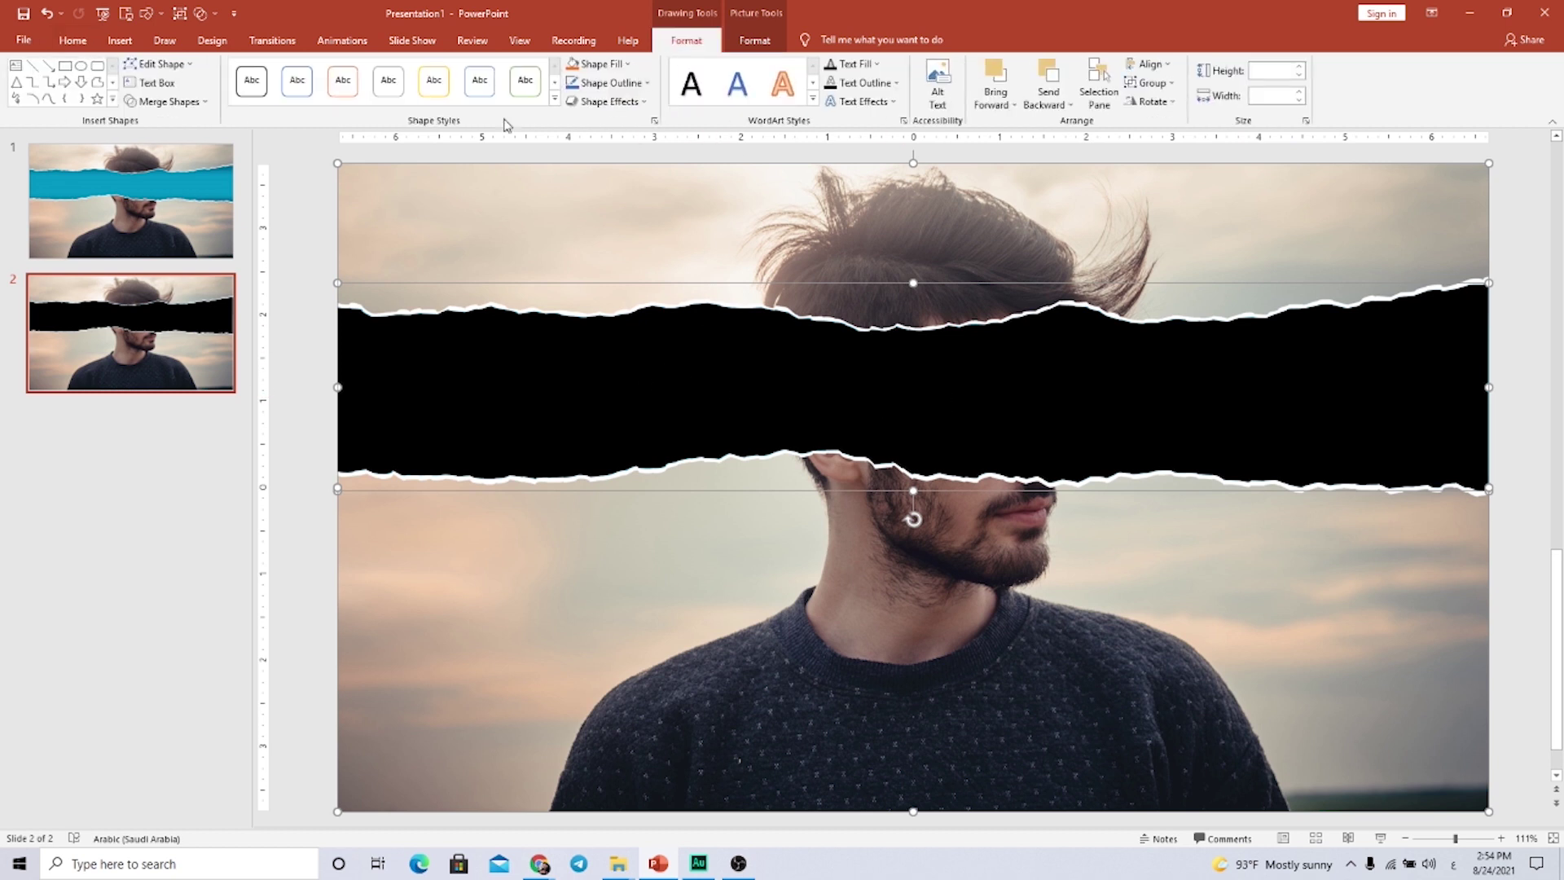
click(167, 101)
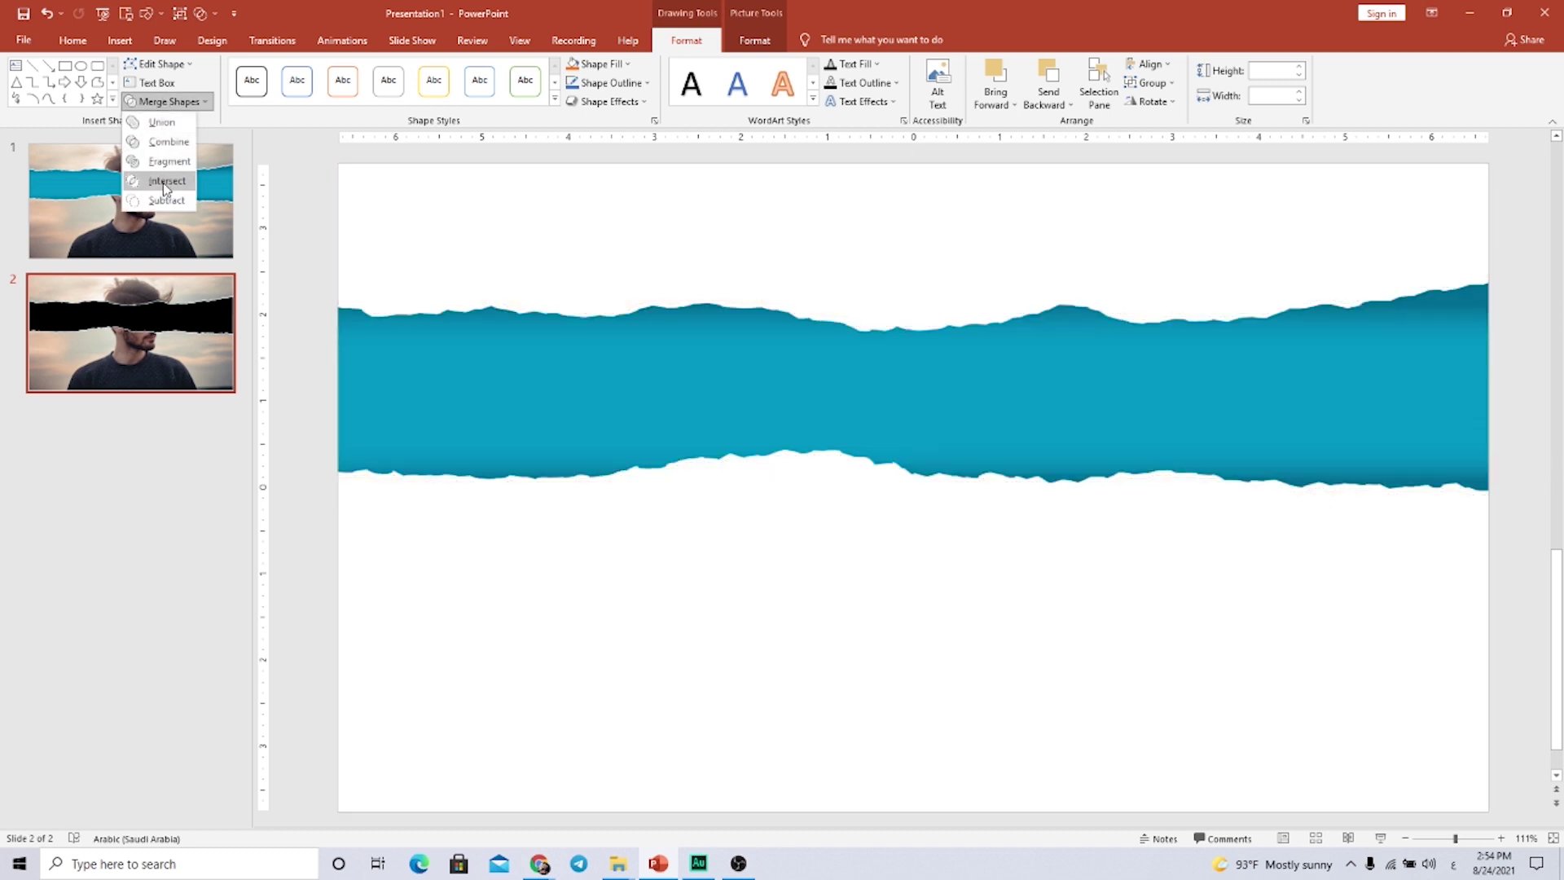
click(165, 182)
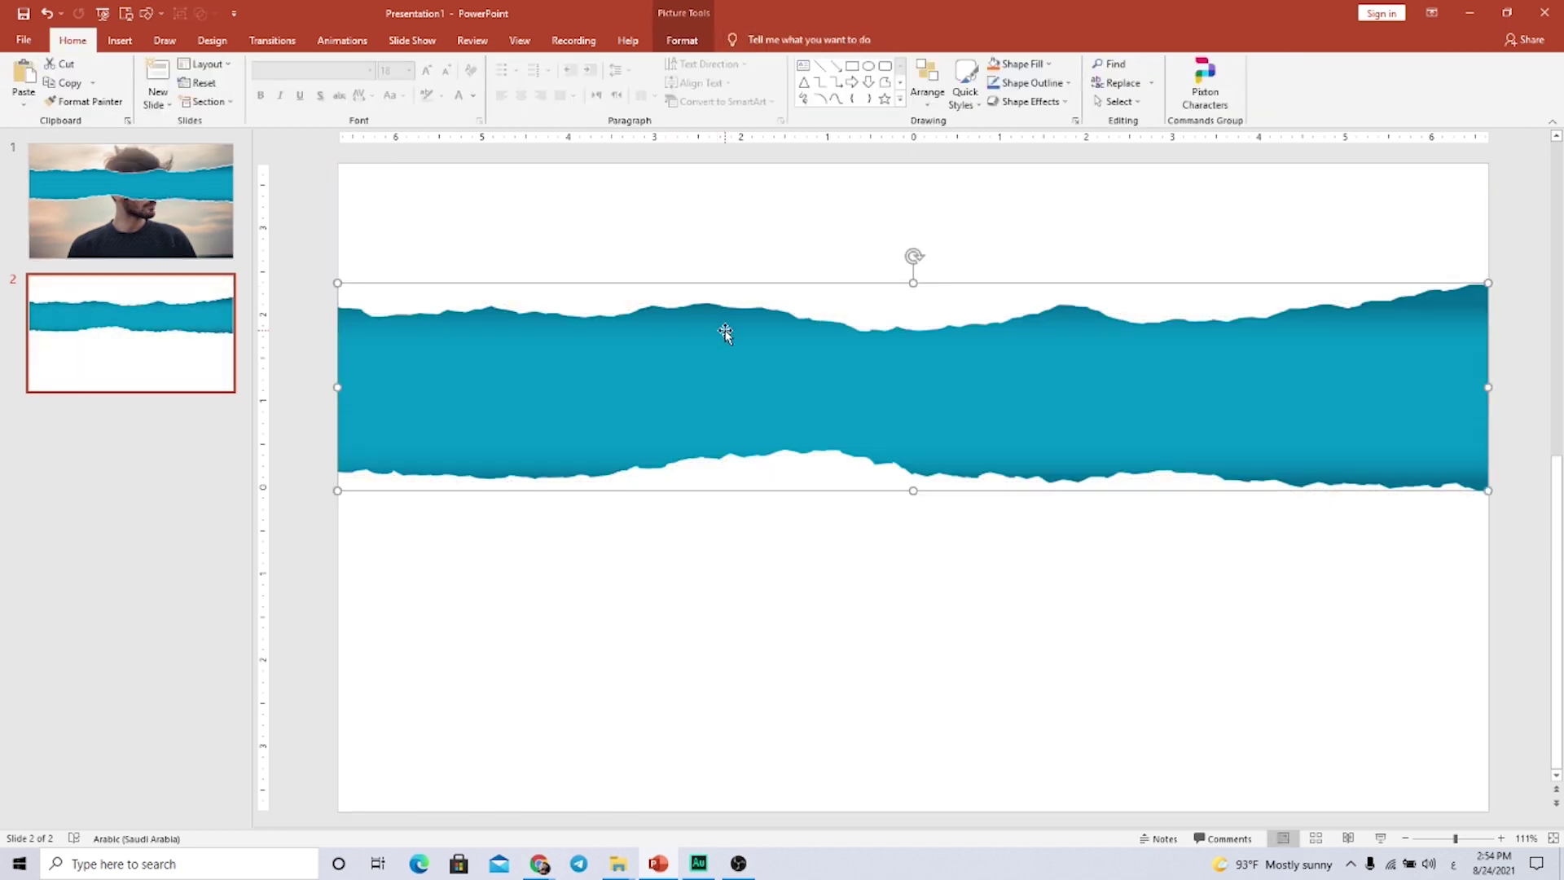
drag(687, 352, 719, 571)
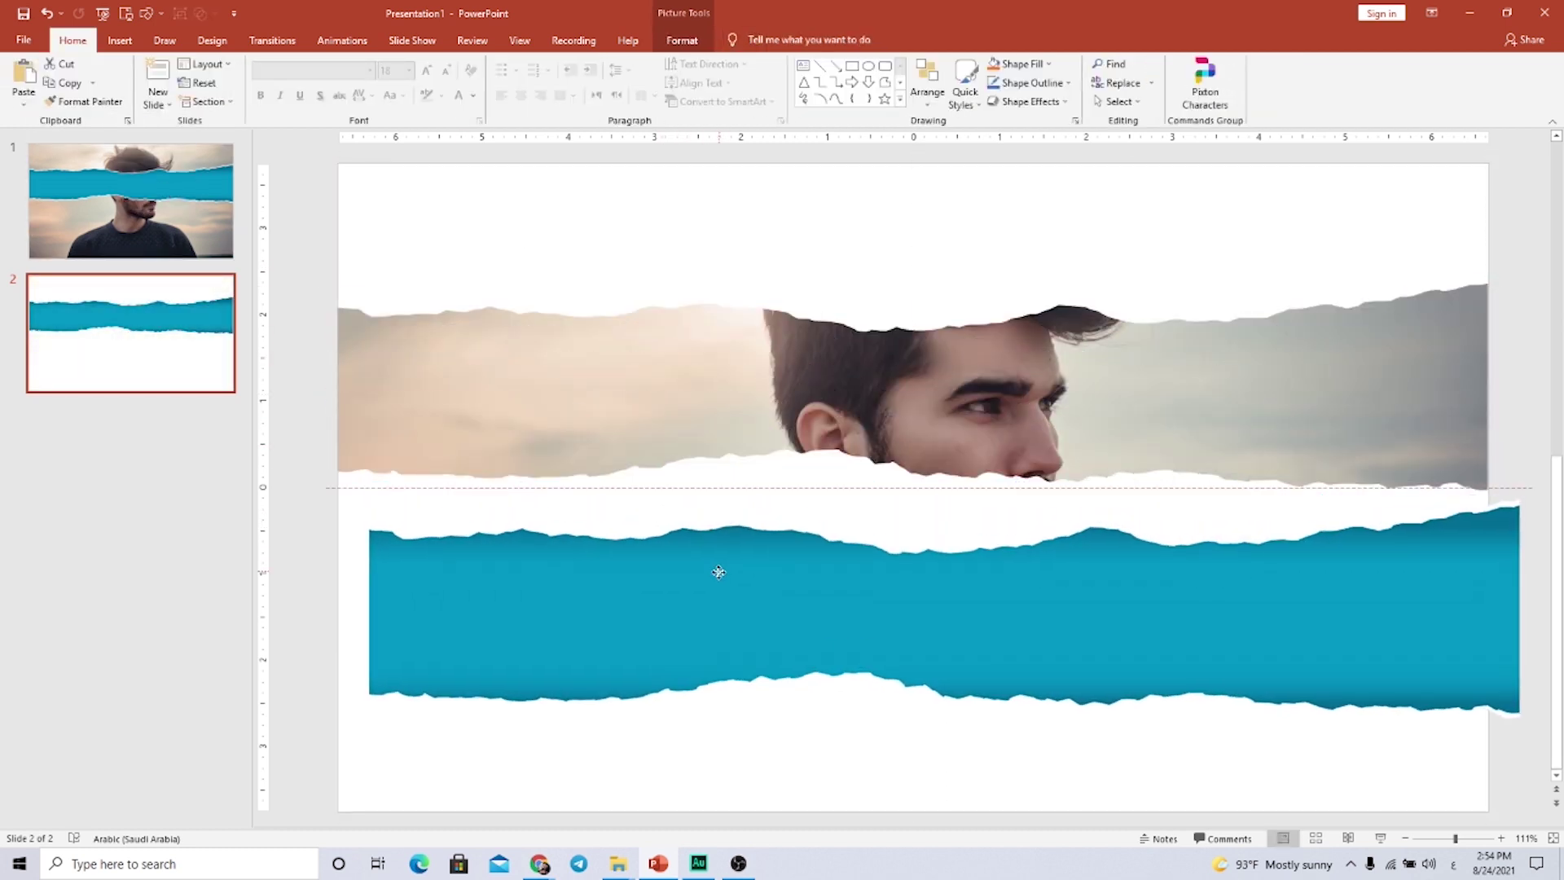
key(Delete)
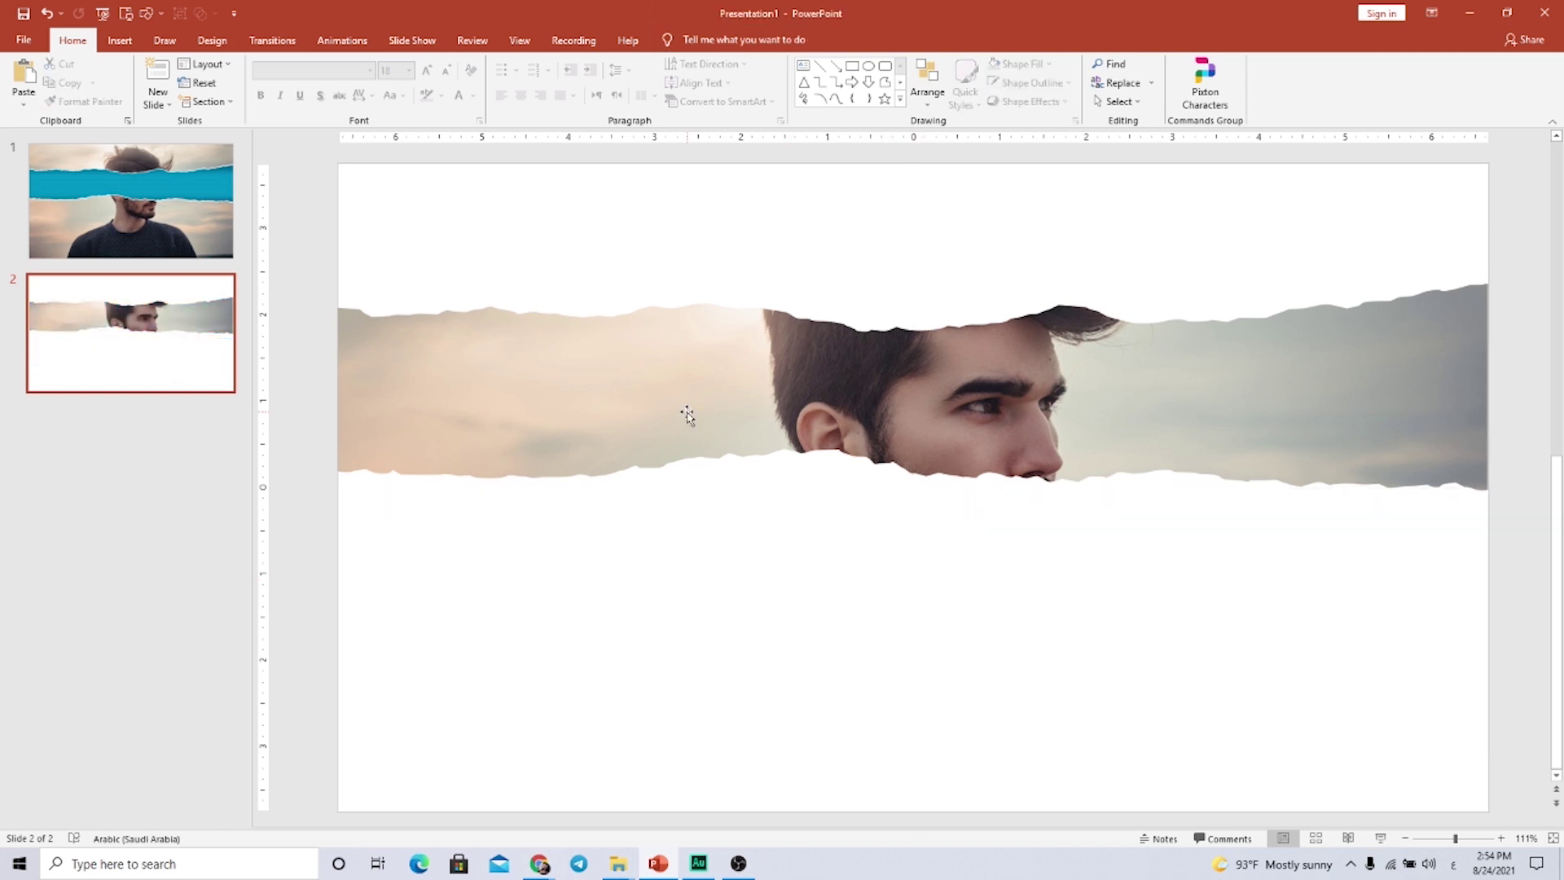
Cut the torn photo strip from slide 2 and paste it onto slide 1.
click(687, 403)
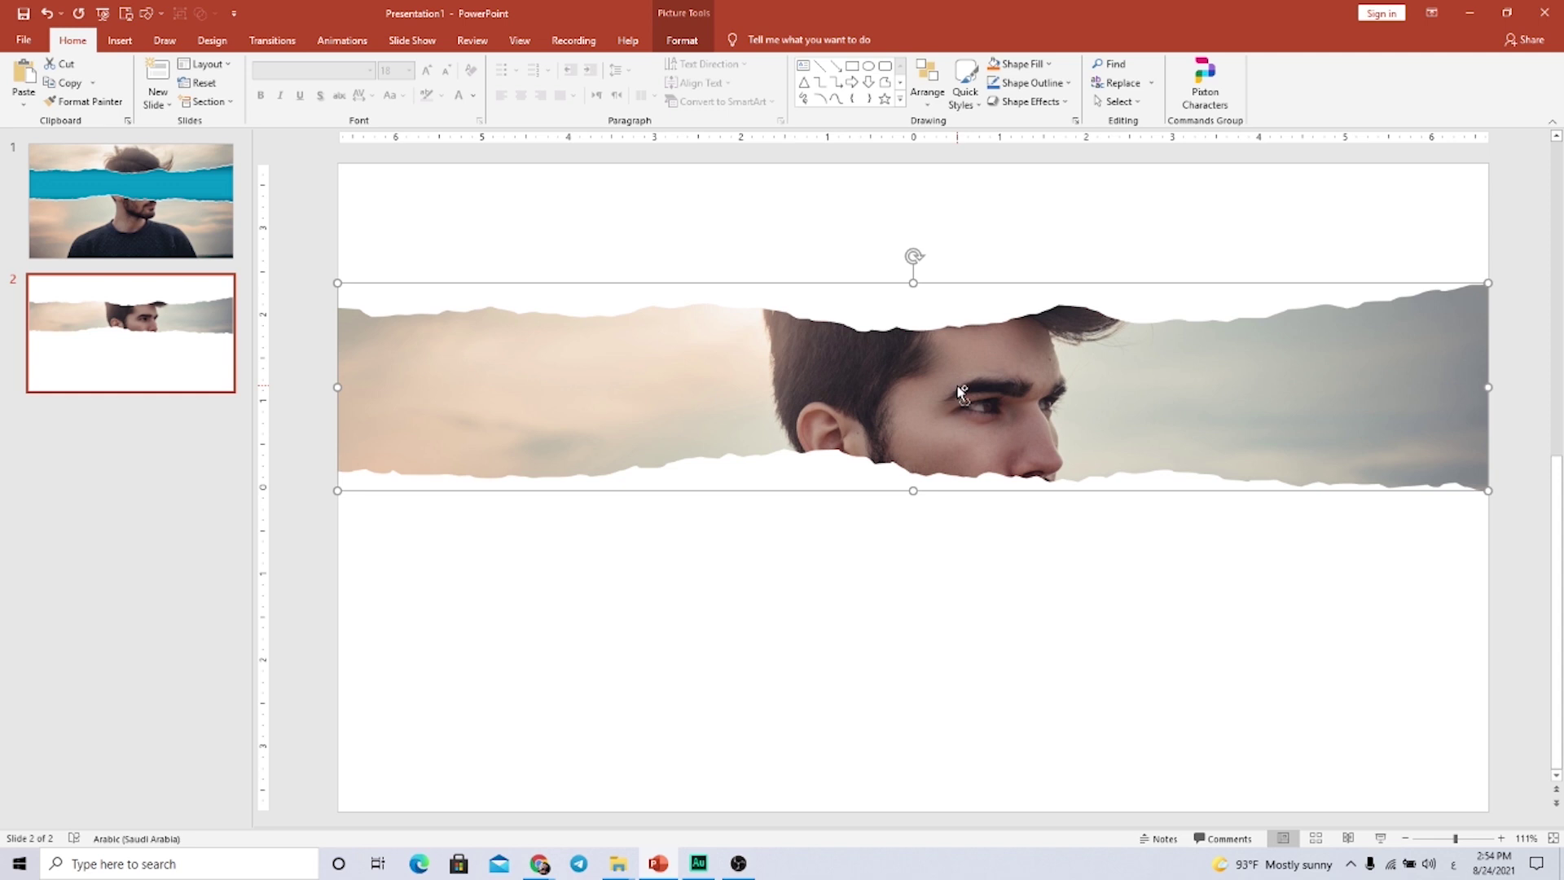
key(Delete)
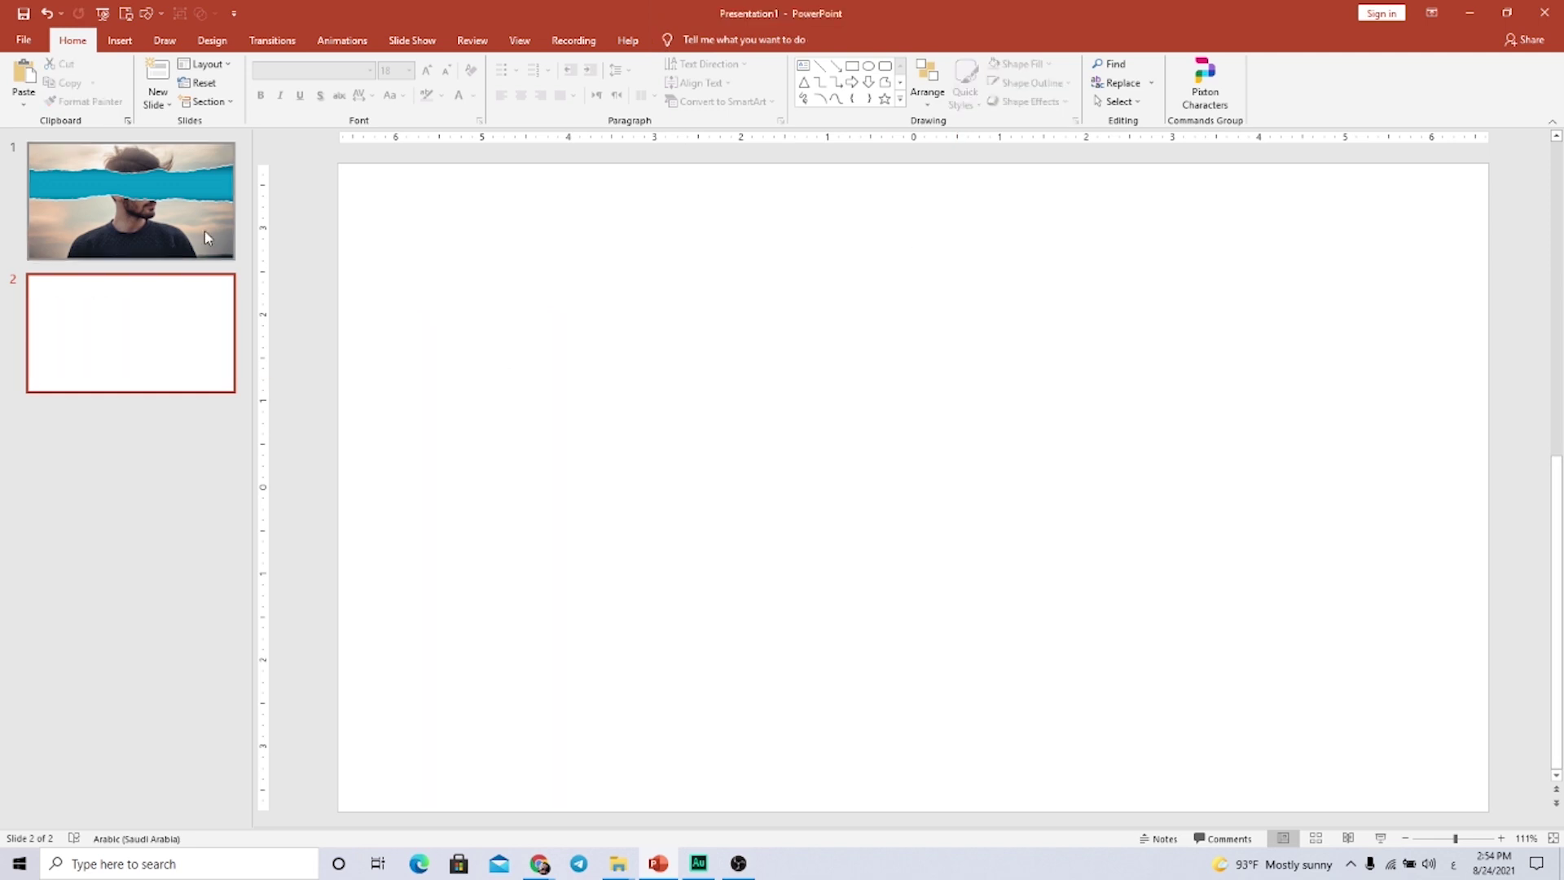
click(187, 208)
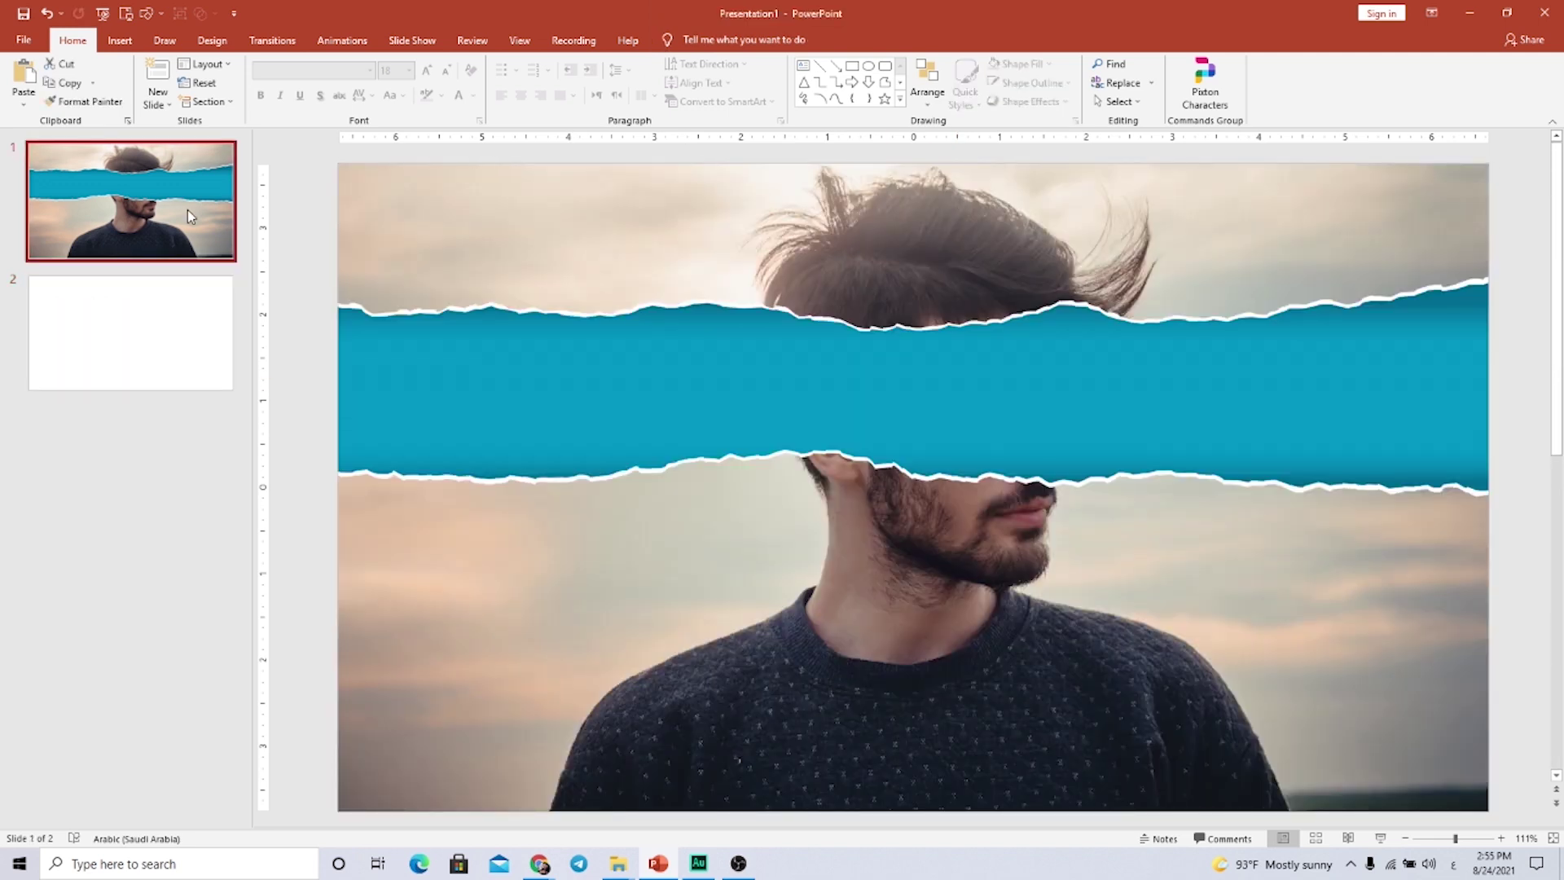
key(ctrl+v)
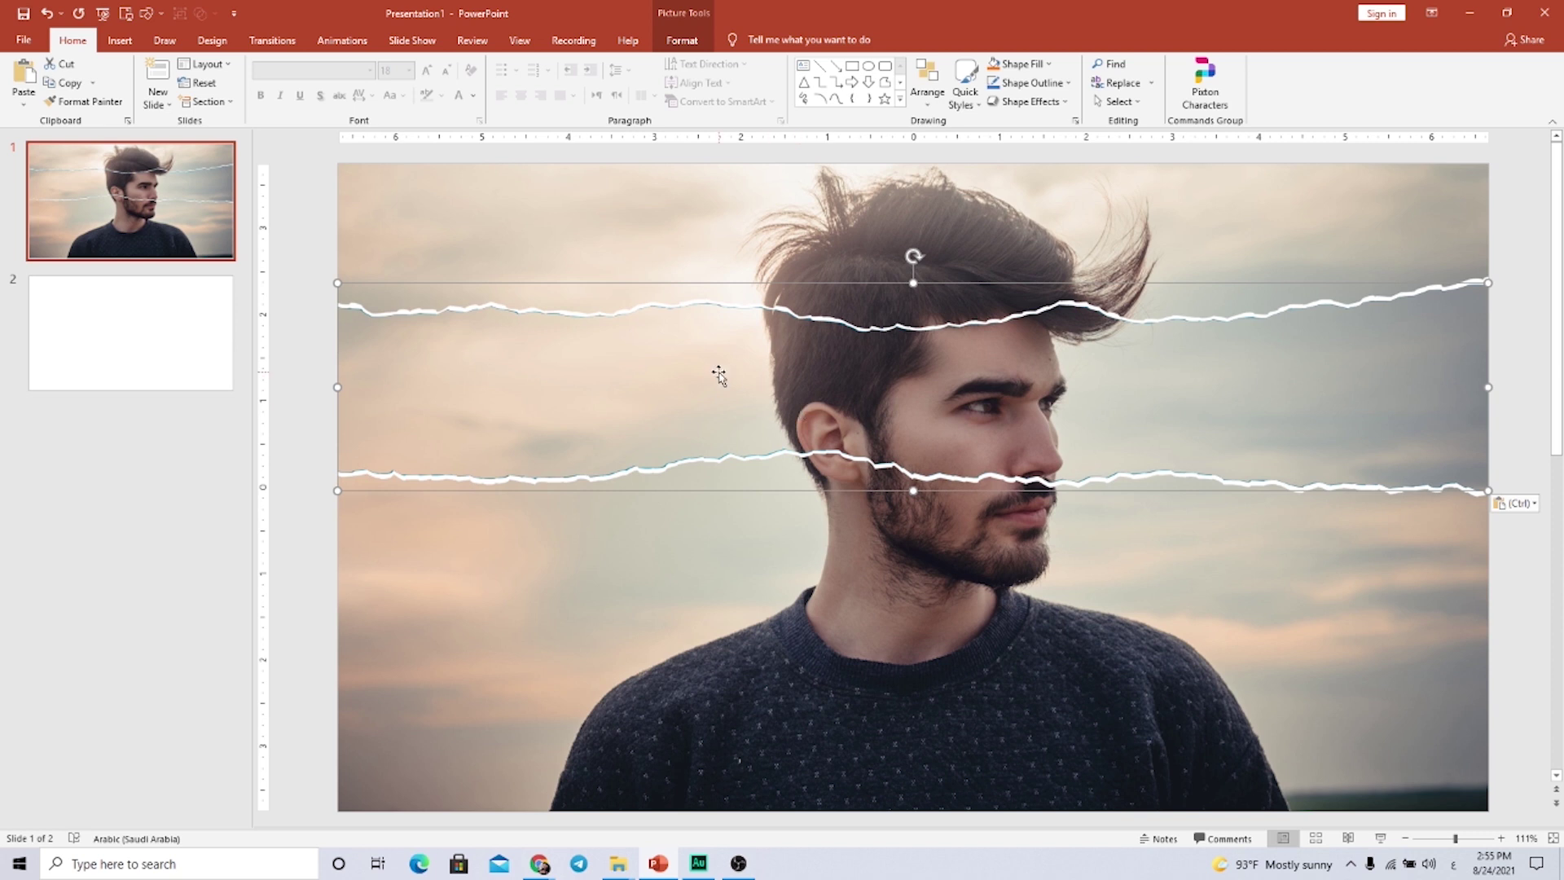
Recolor the torn strip with Saturation: 0% to make it grayscale.
click(682, 40)
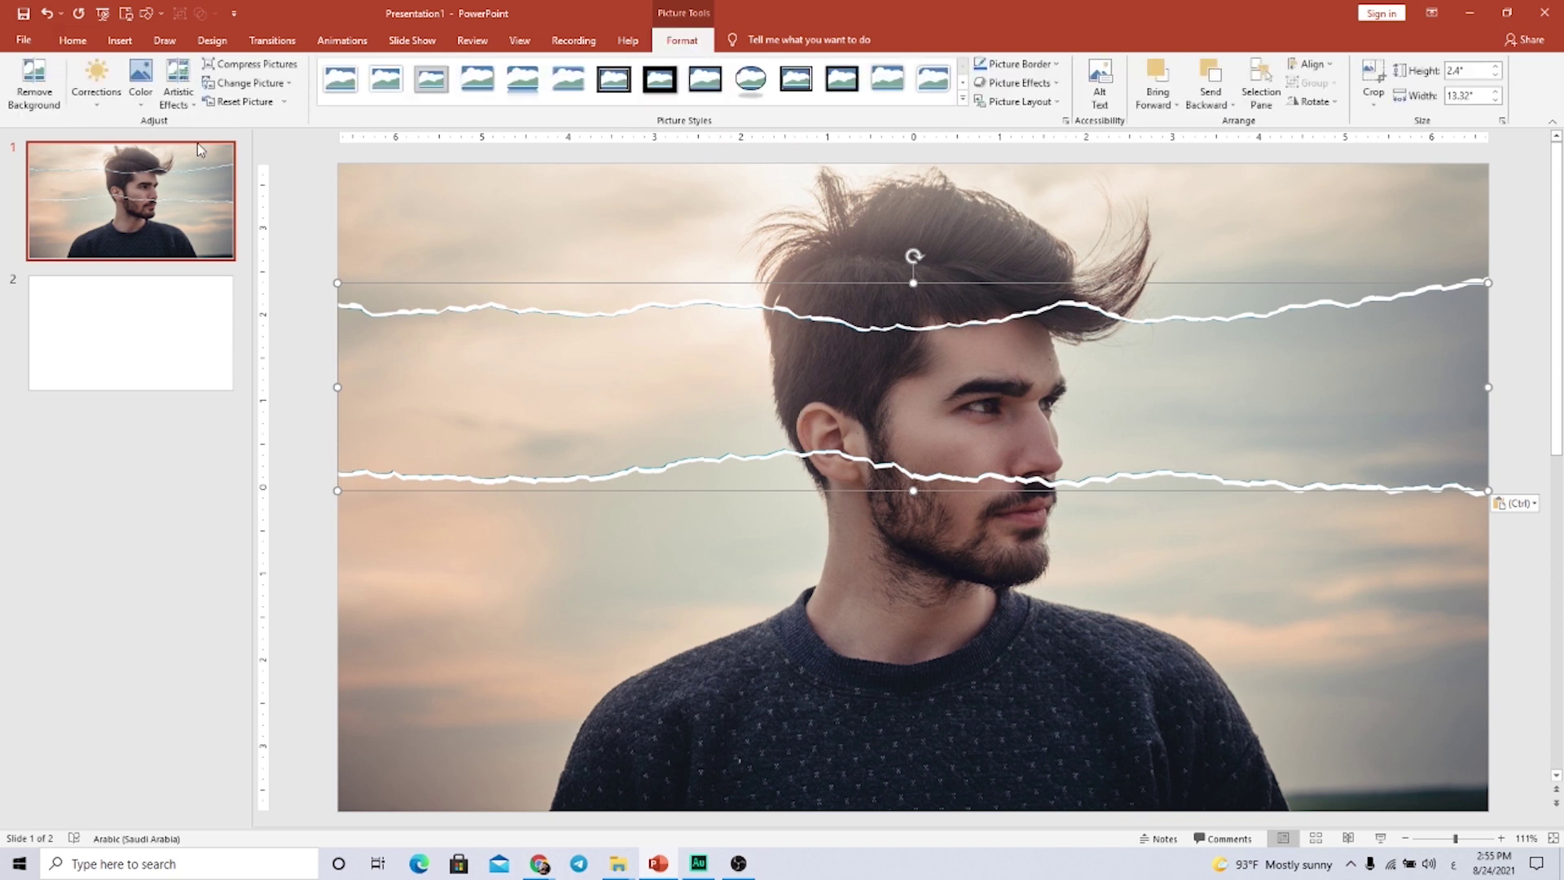
click(140, 82)
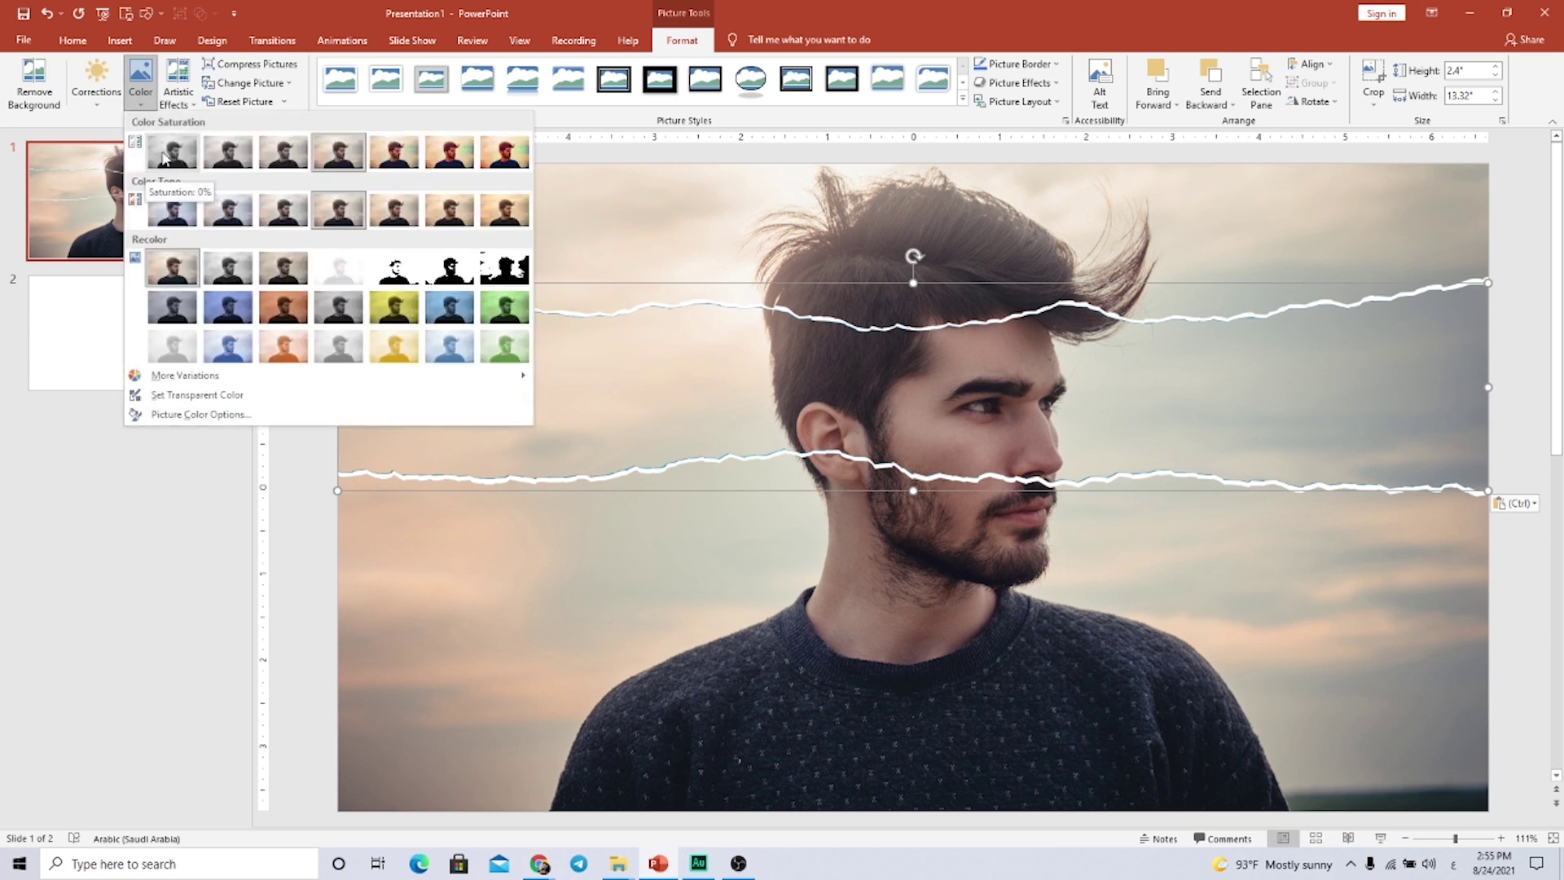
click(161, 151)
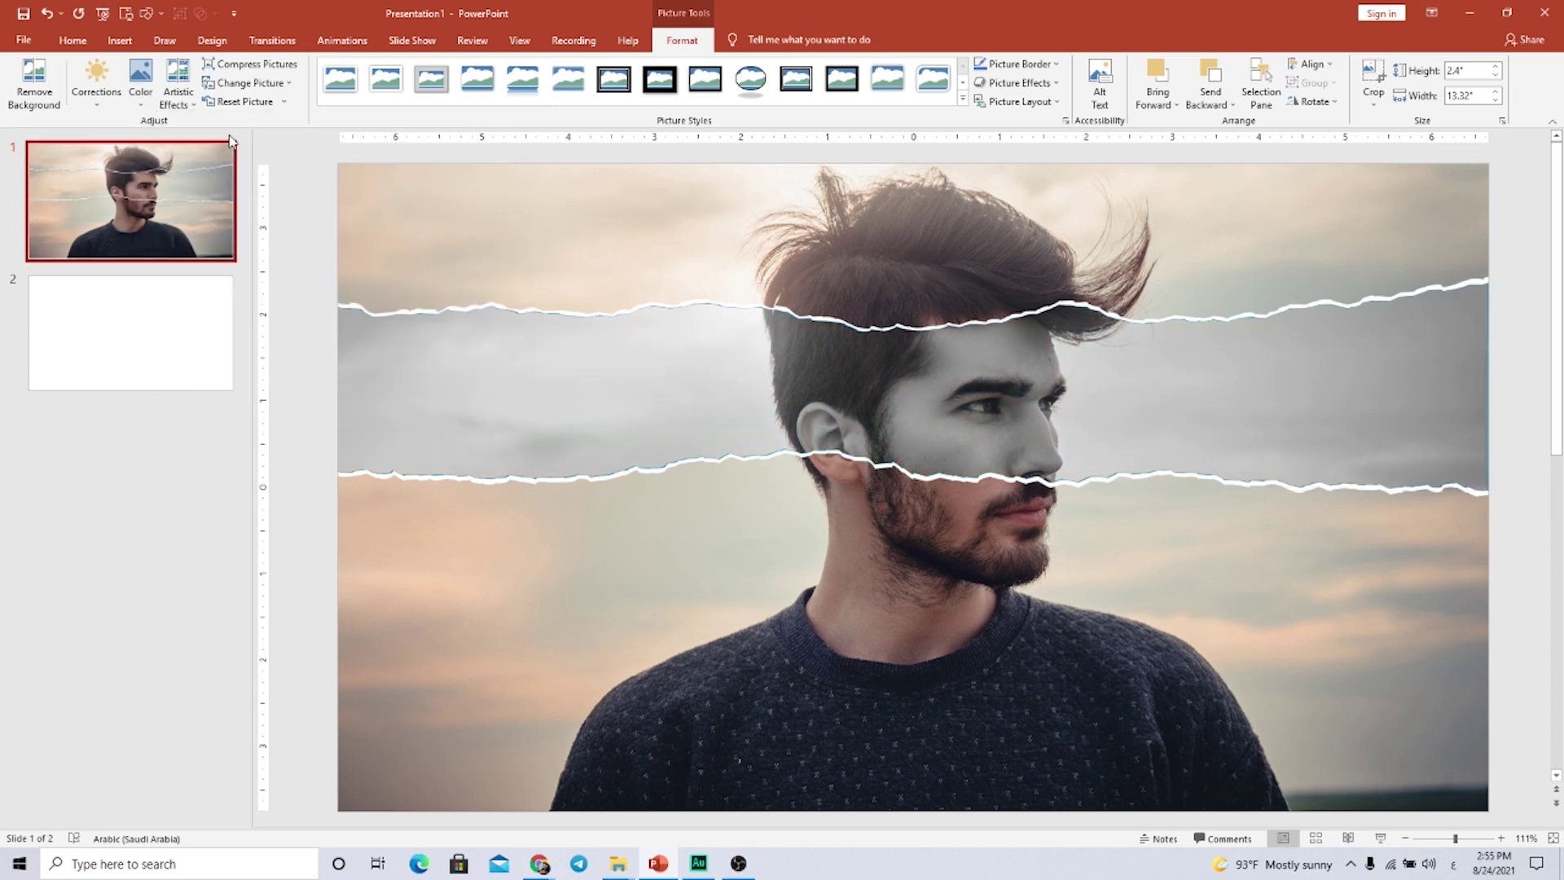
click(140, 96)
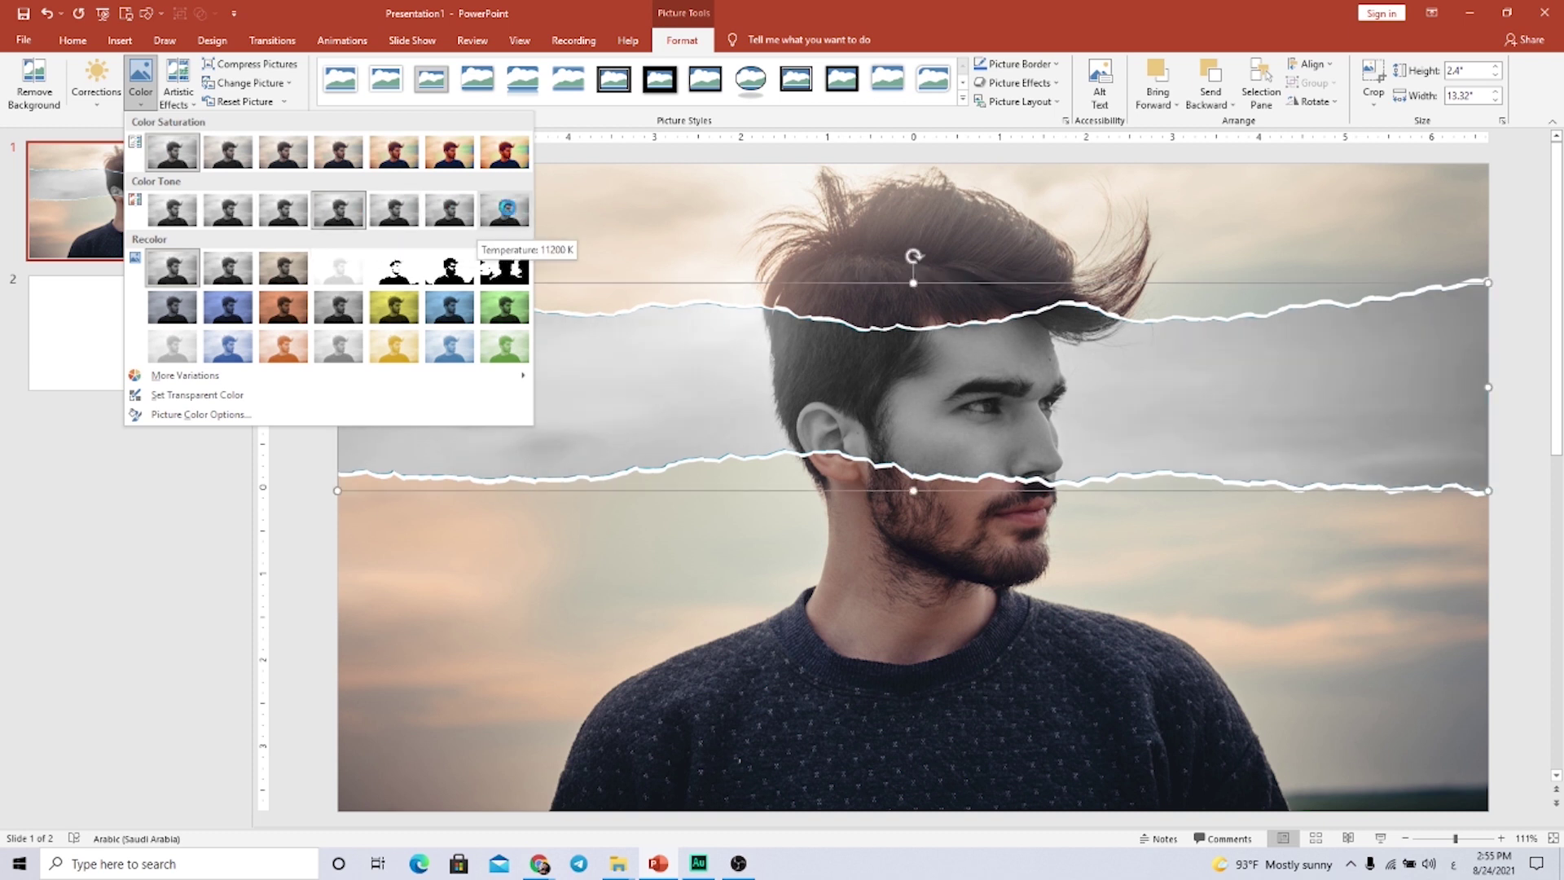
click(509, 212)
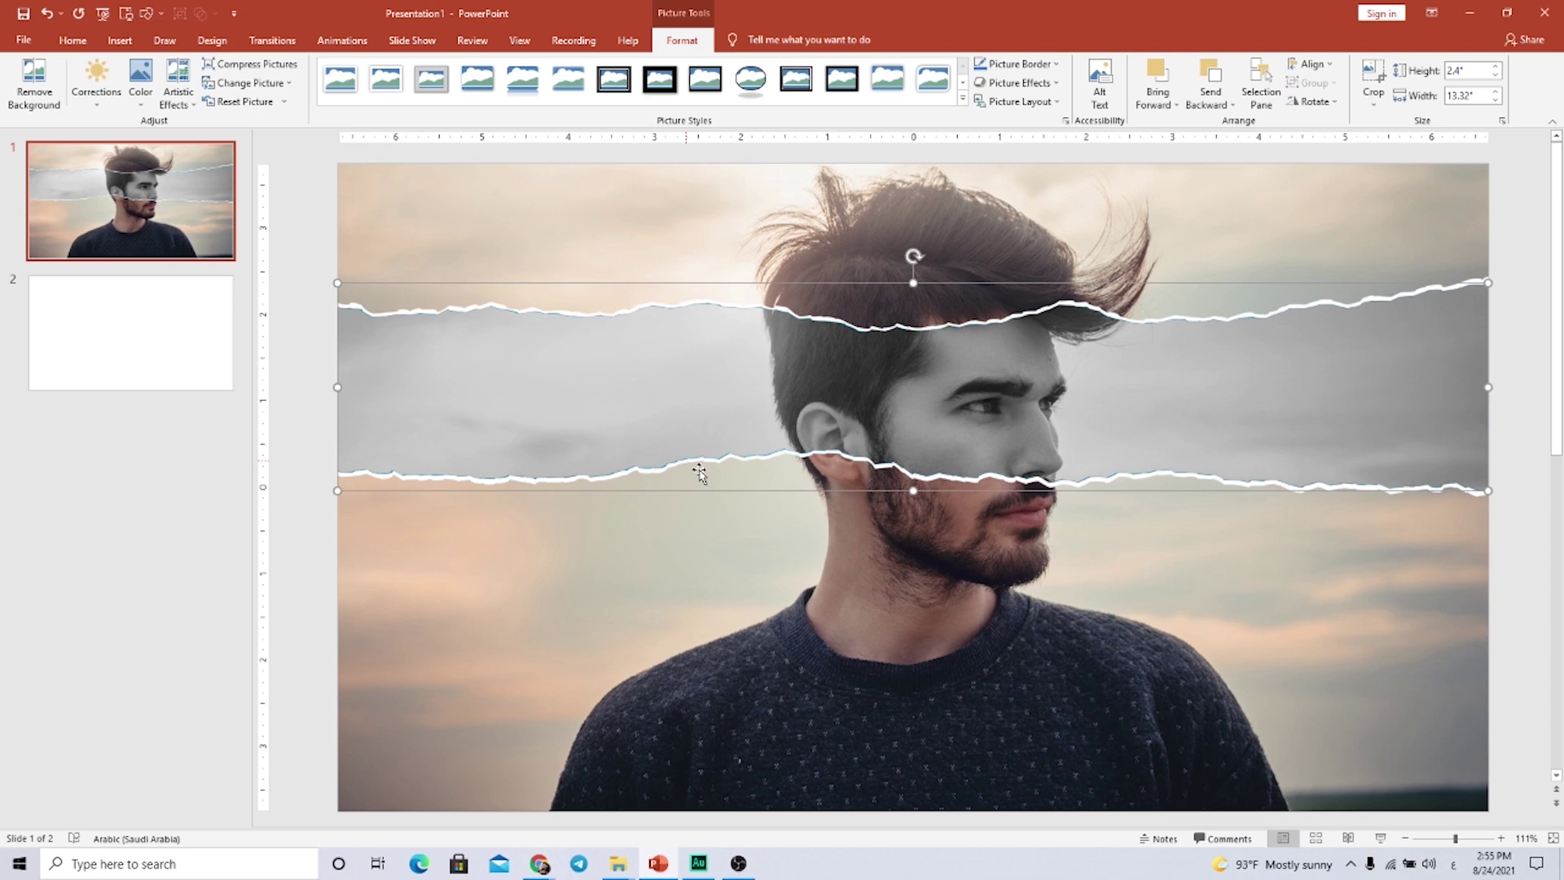
Apply an Inner shadow preset to the grayscale torn strip in Format Picture.
right_click(726, 375)
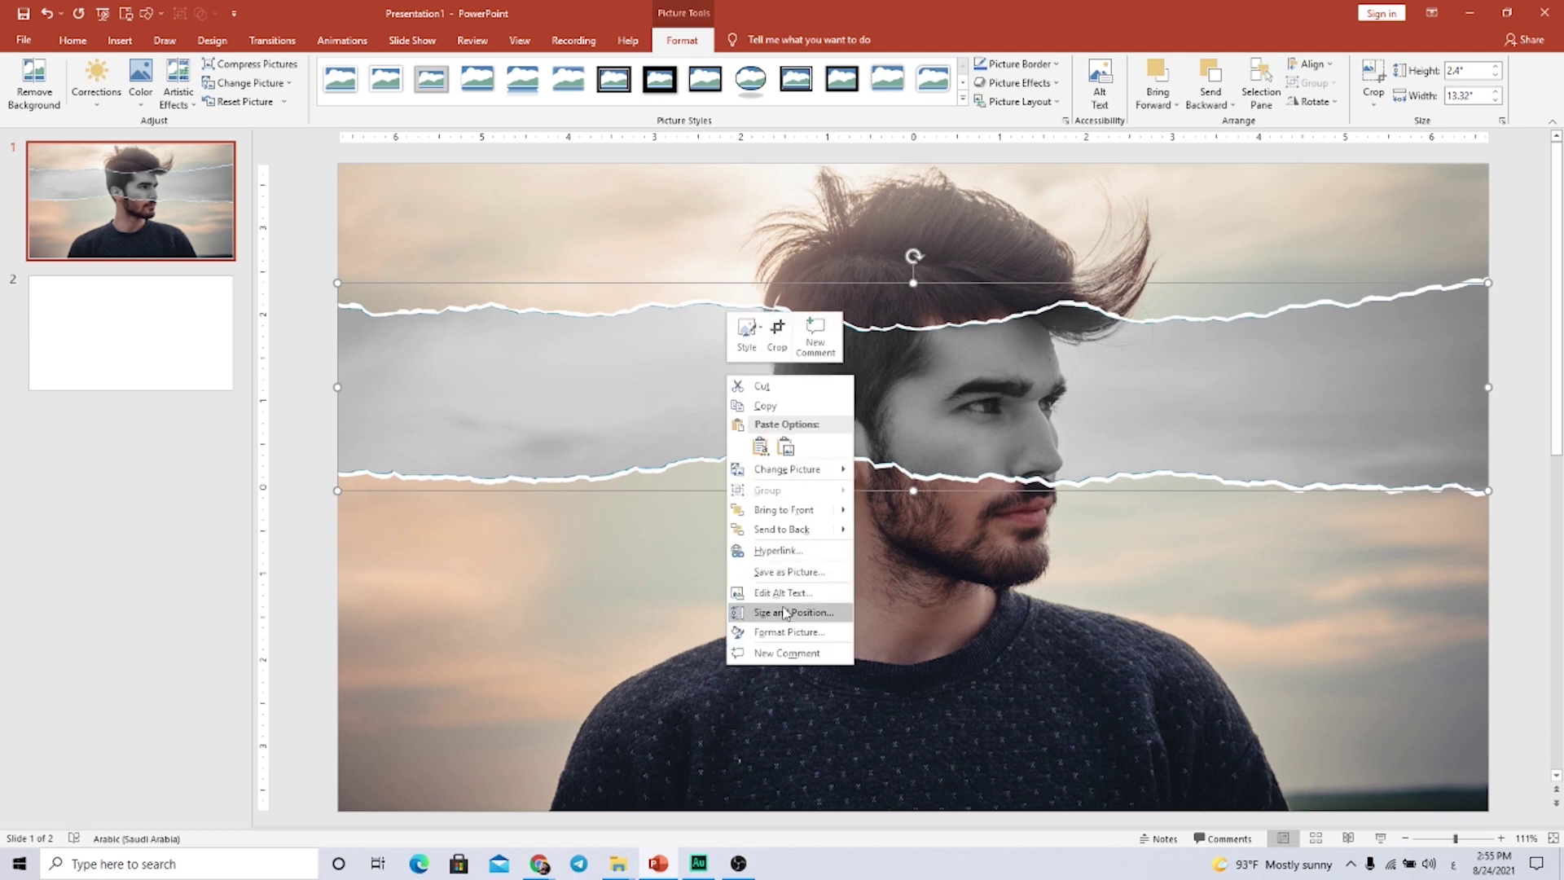
click(773, 633)
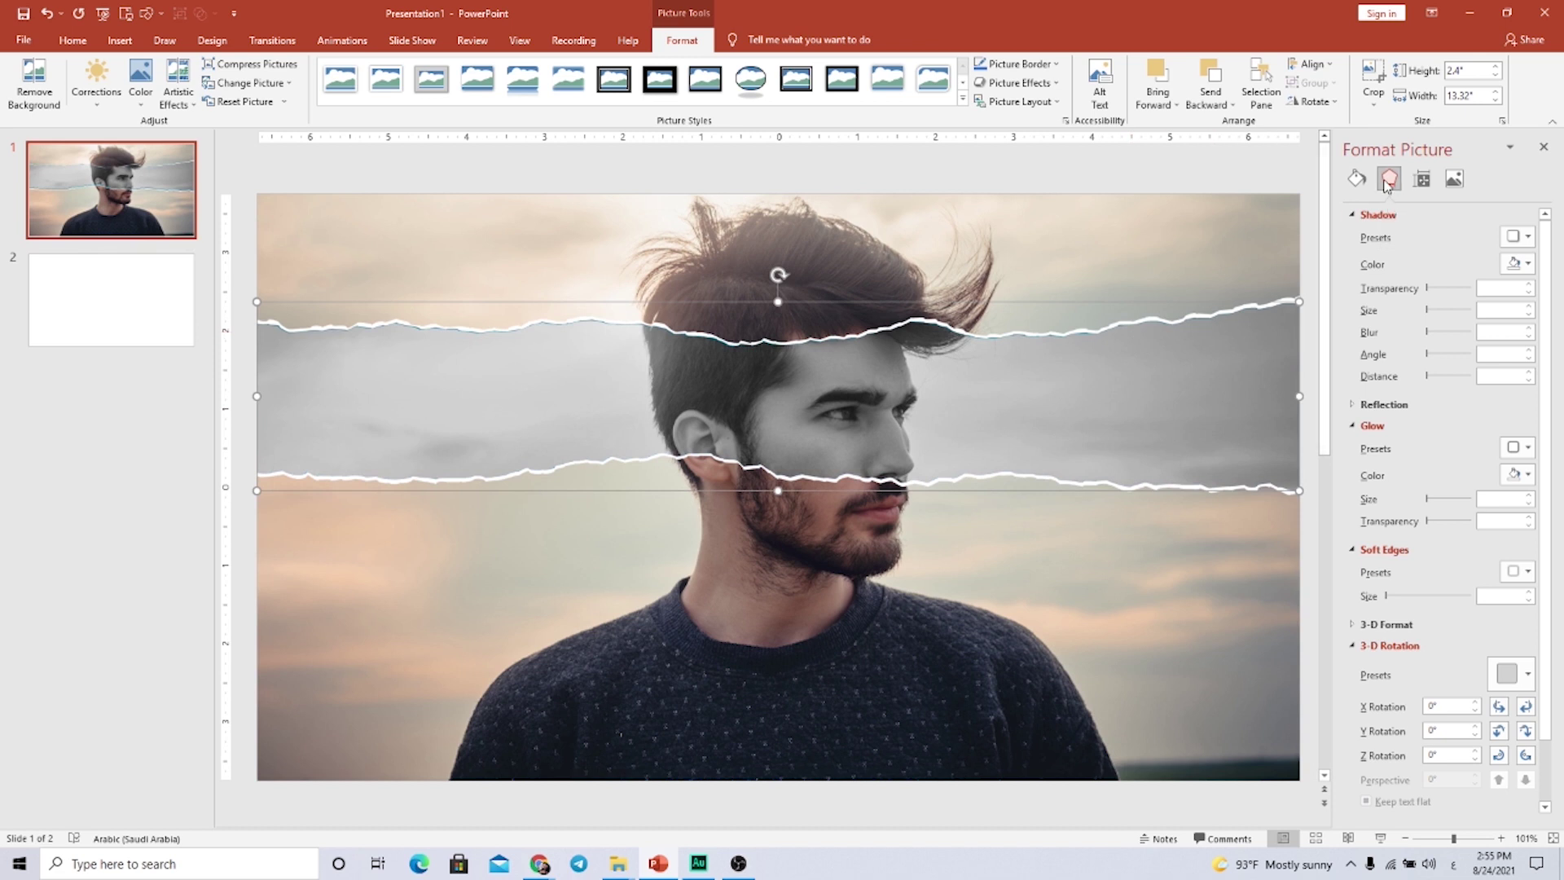
click(1517, 237)
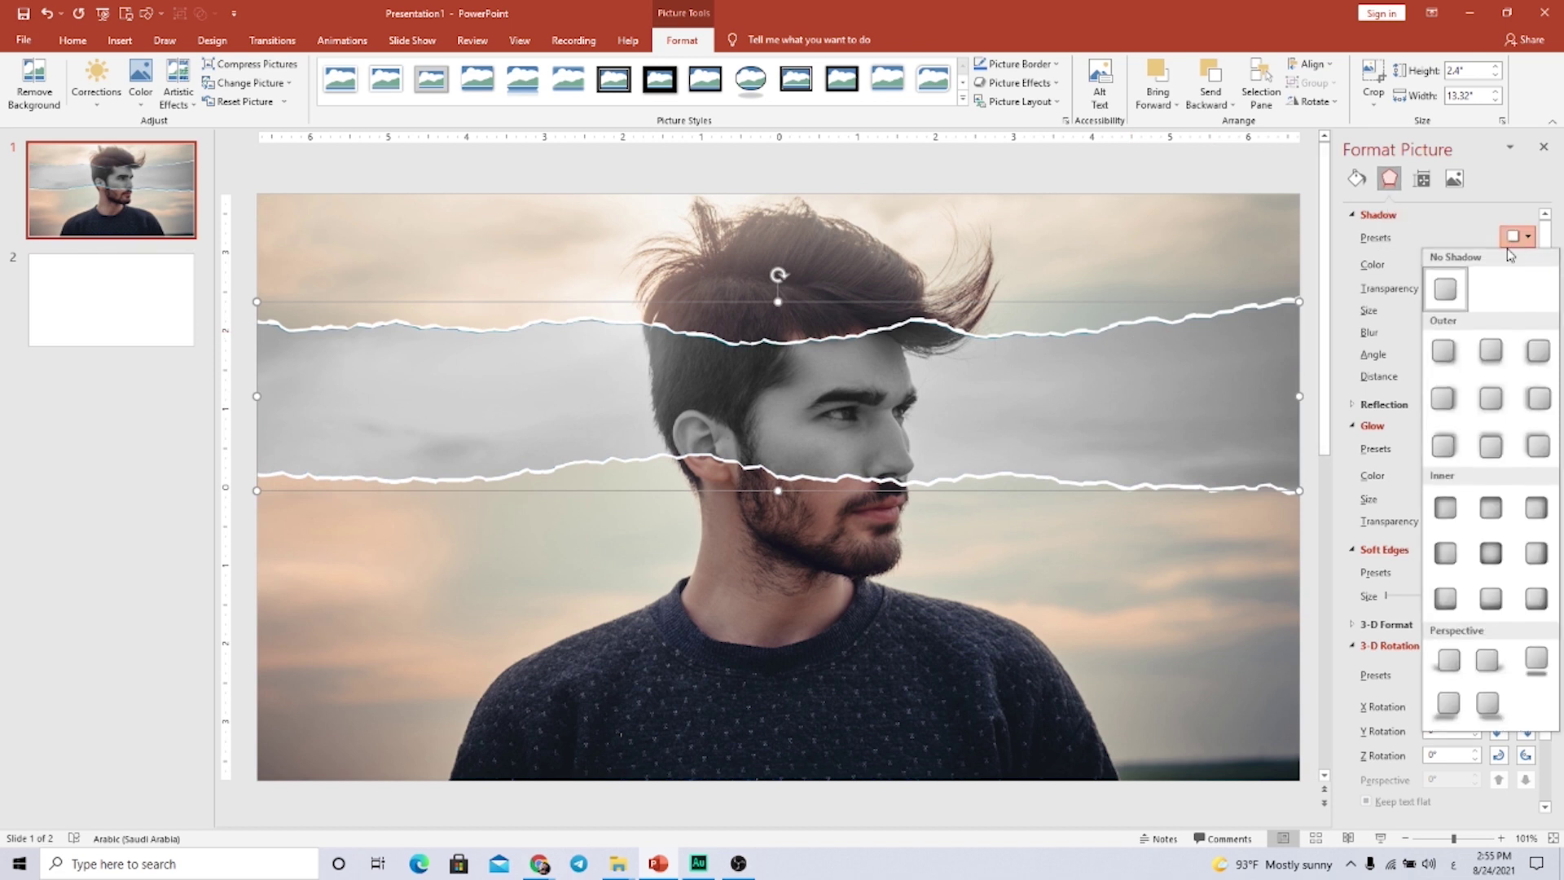
click(1489, 555)
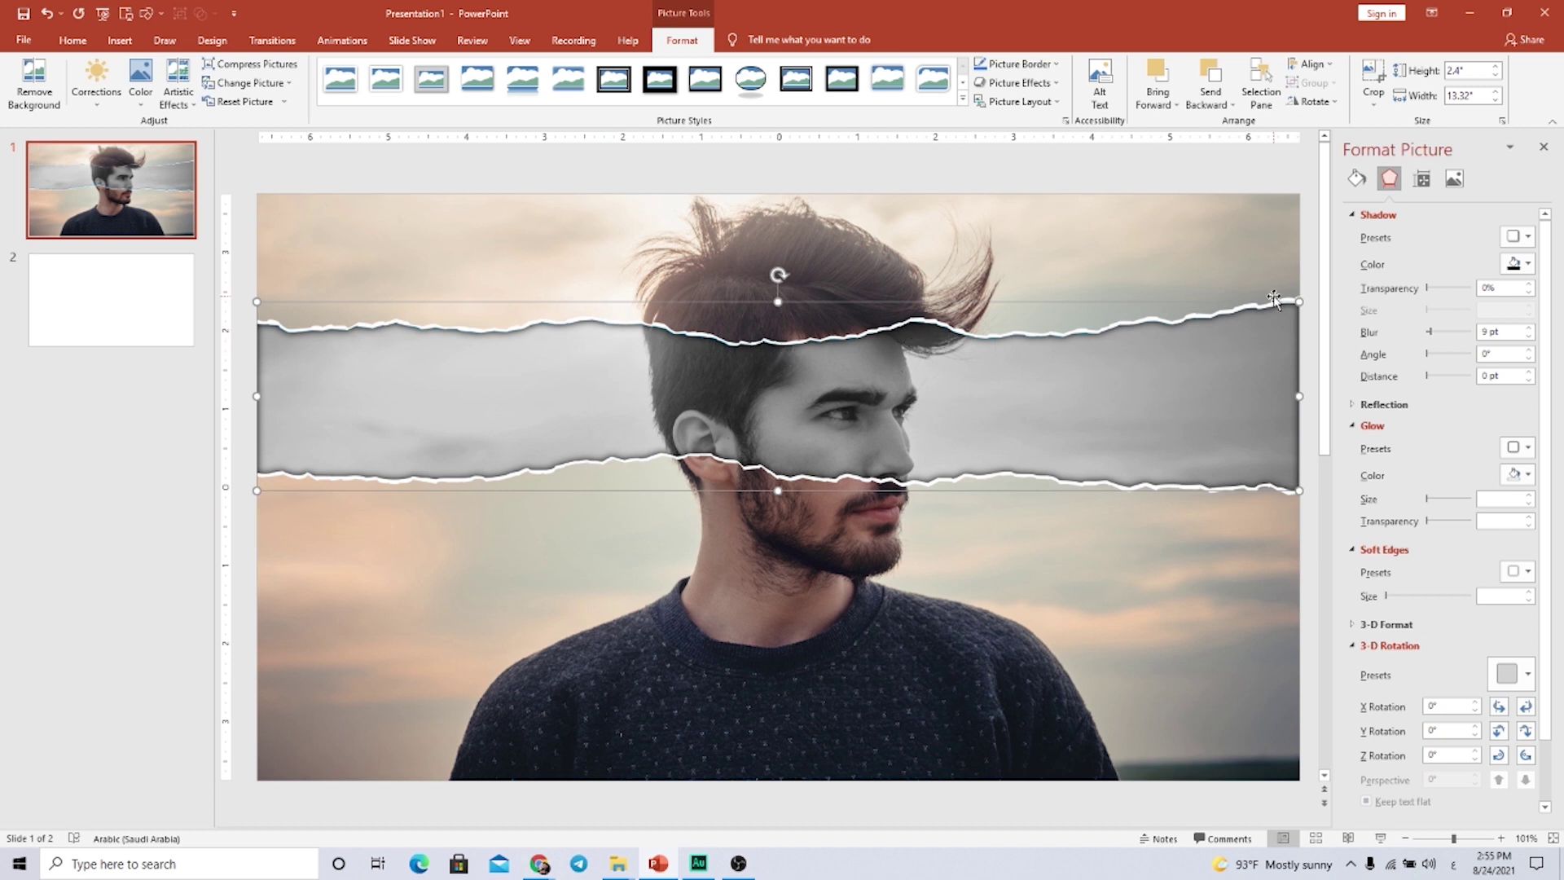
click(1544, 146)
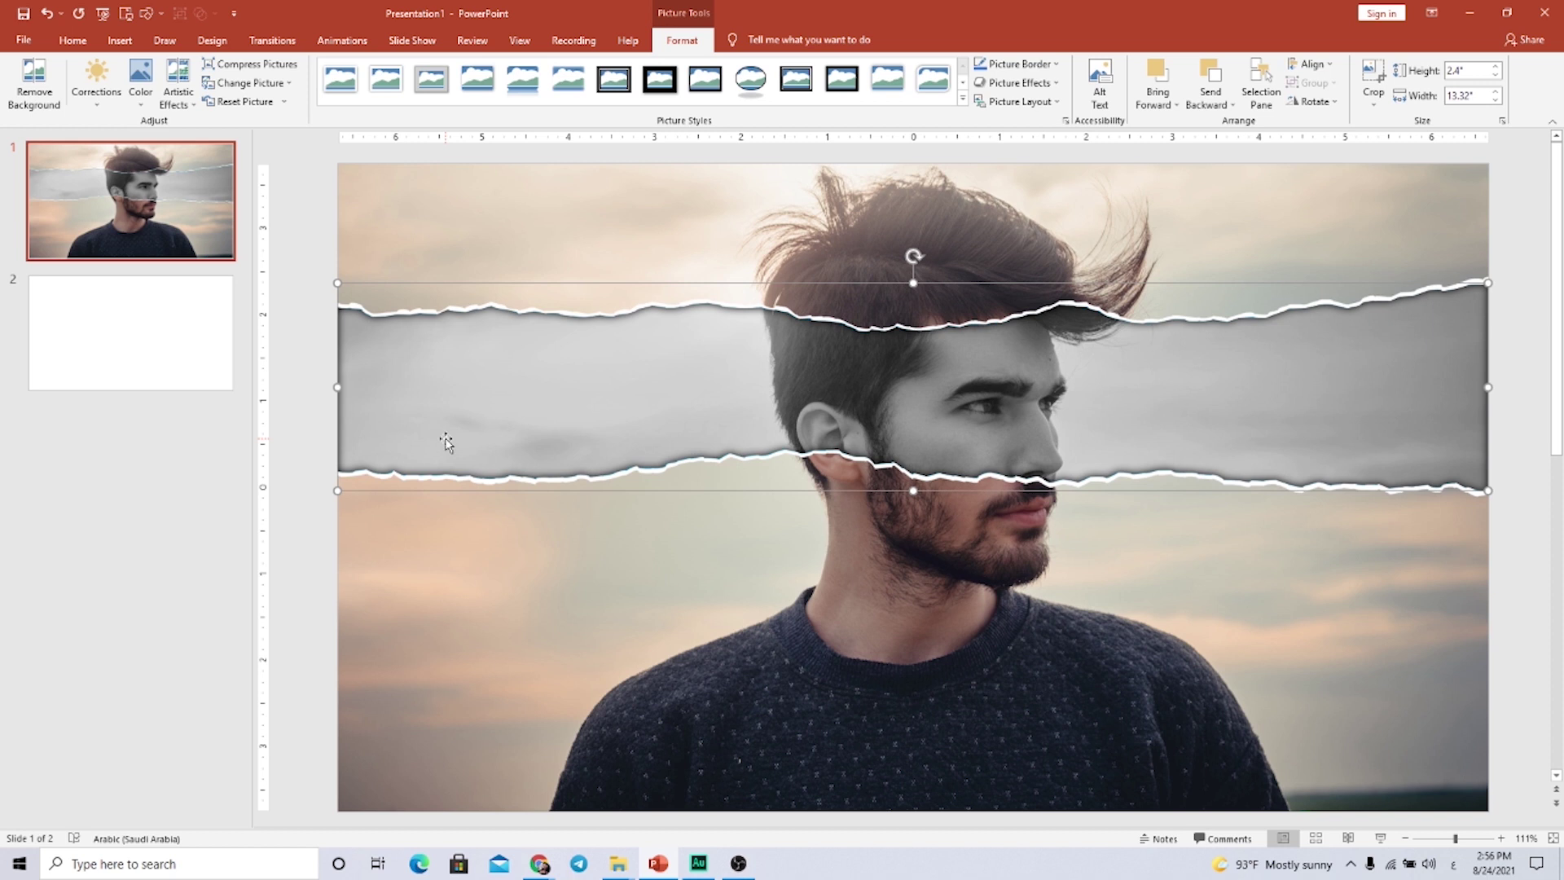
click(470, 615)
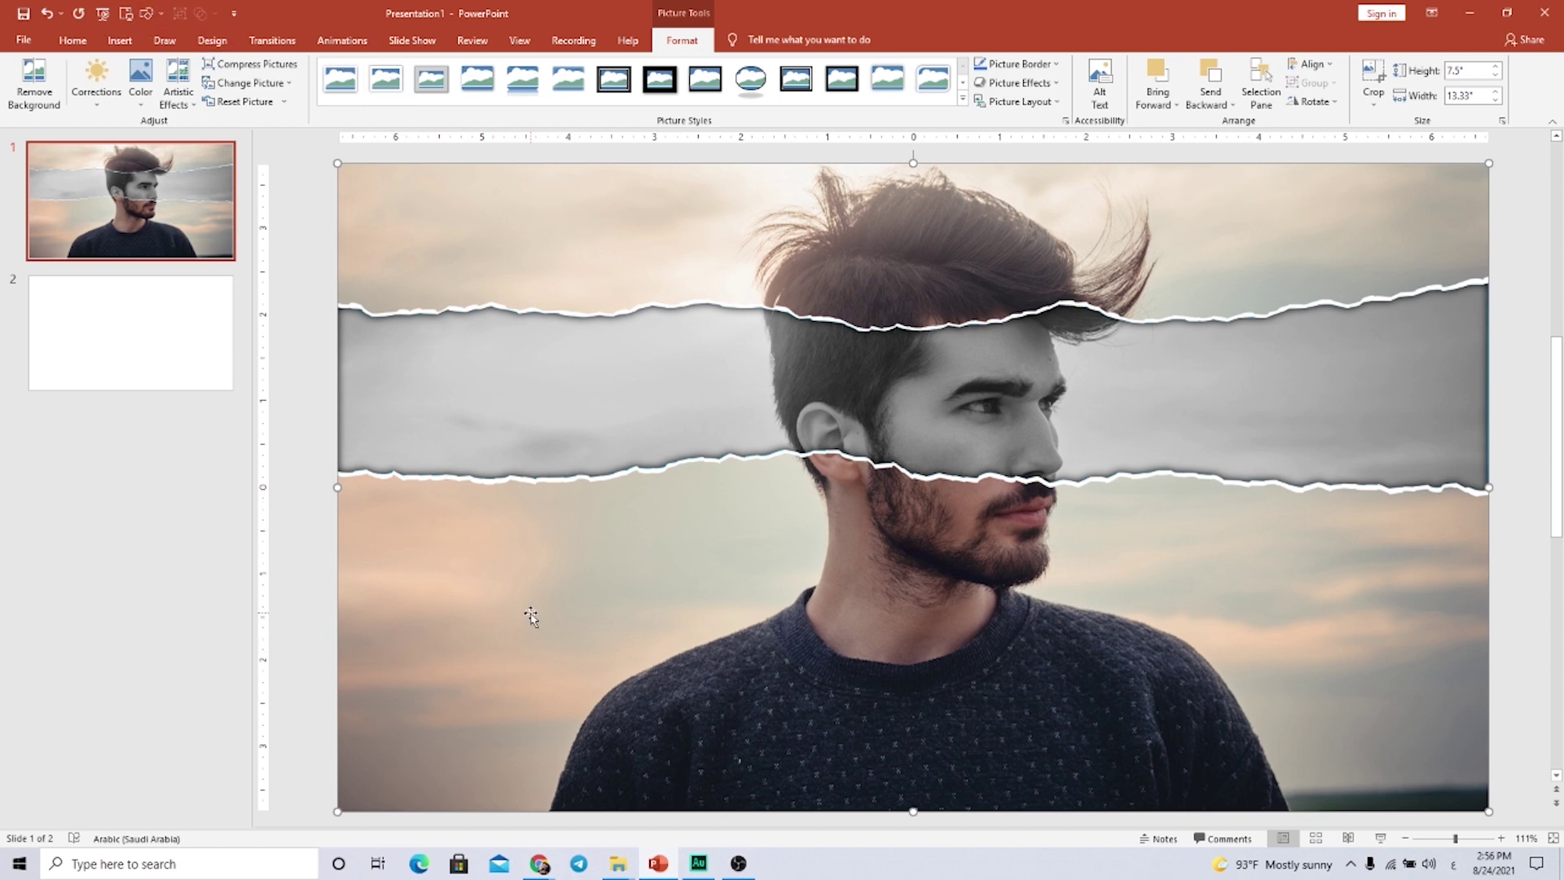
Paste the About Us title and four text sections, and move OUR WINNING CULTURE to the lower left.
key(ctrl+v)
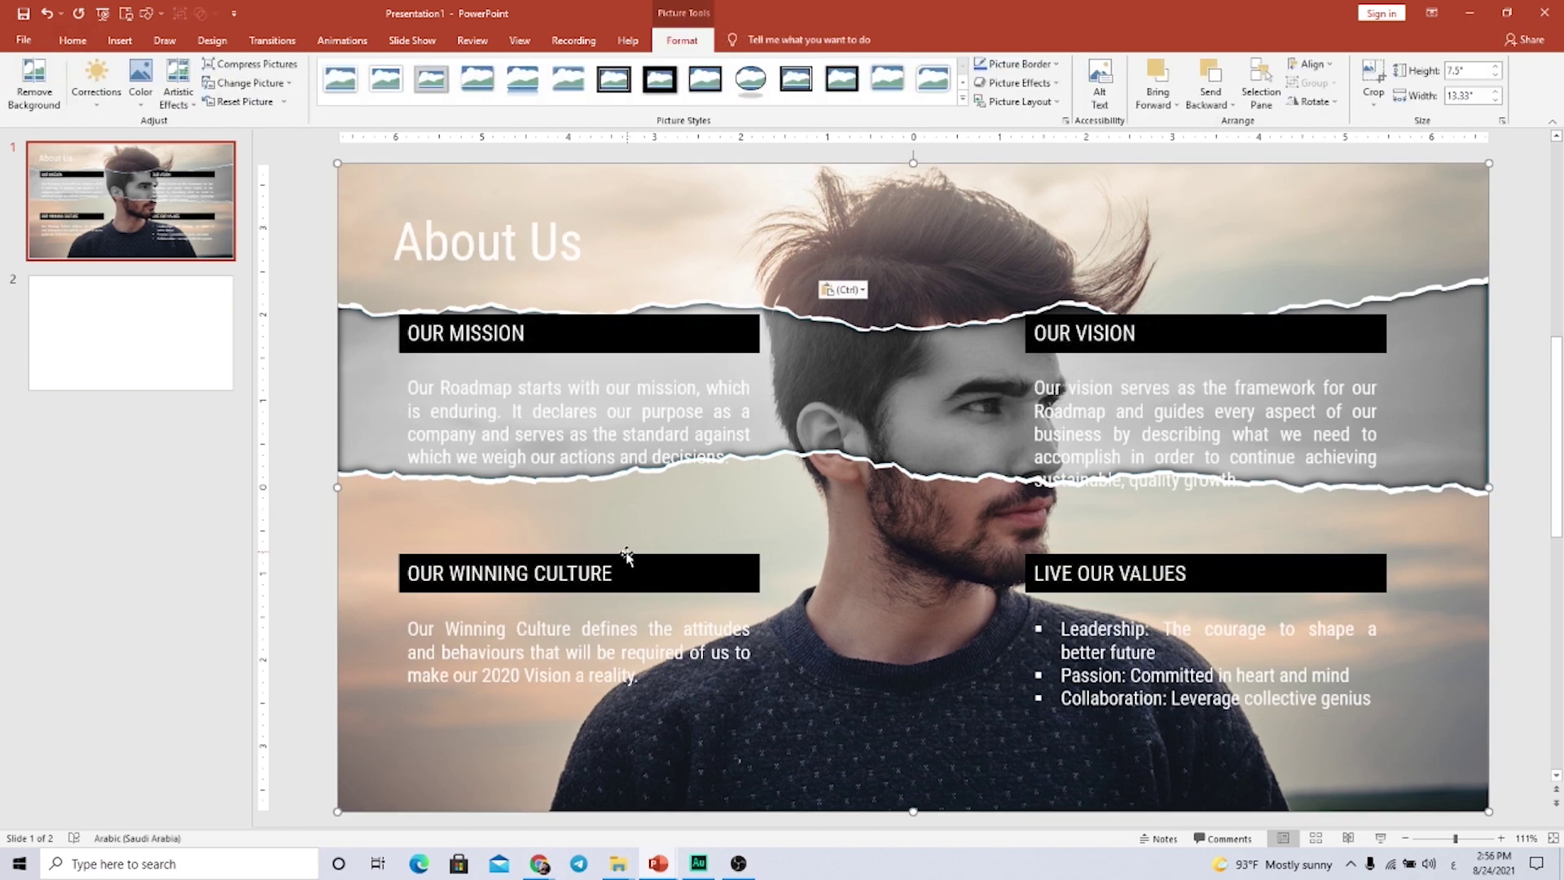
click(615, 565)
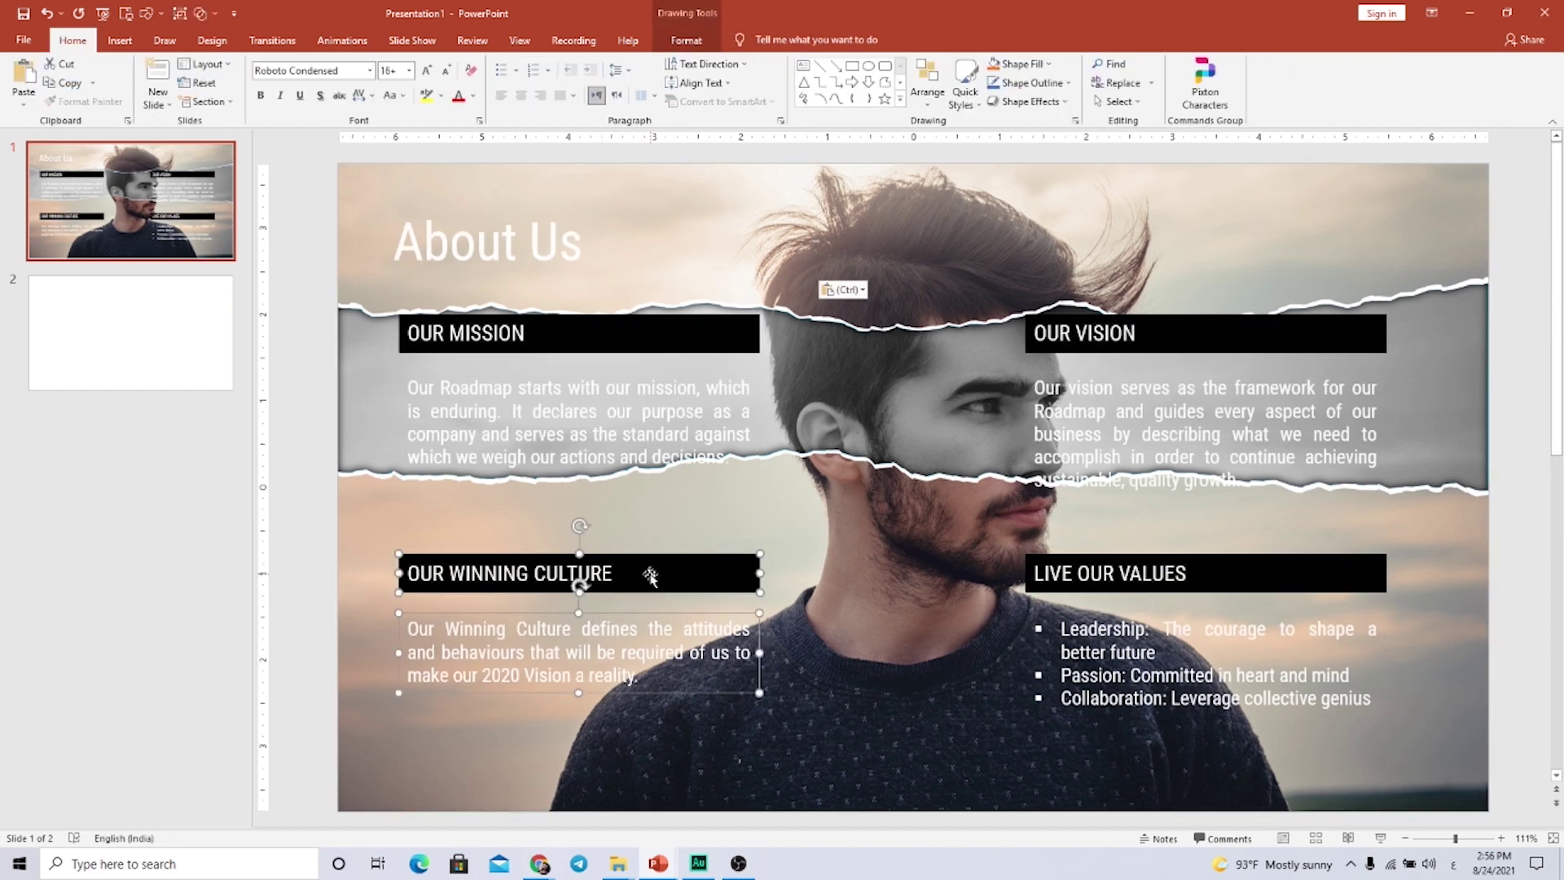
drag(646, 574, 597, 675)
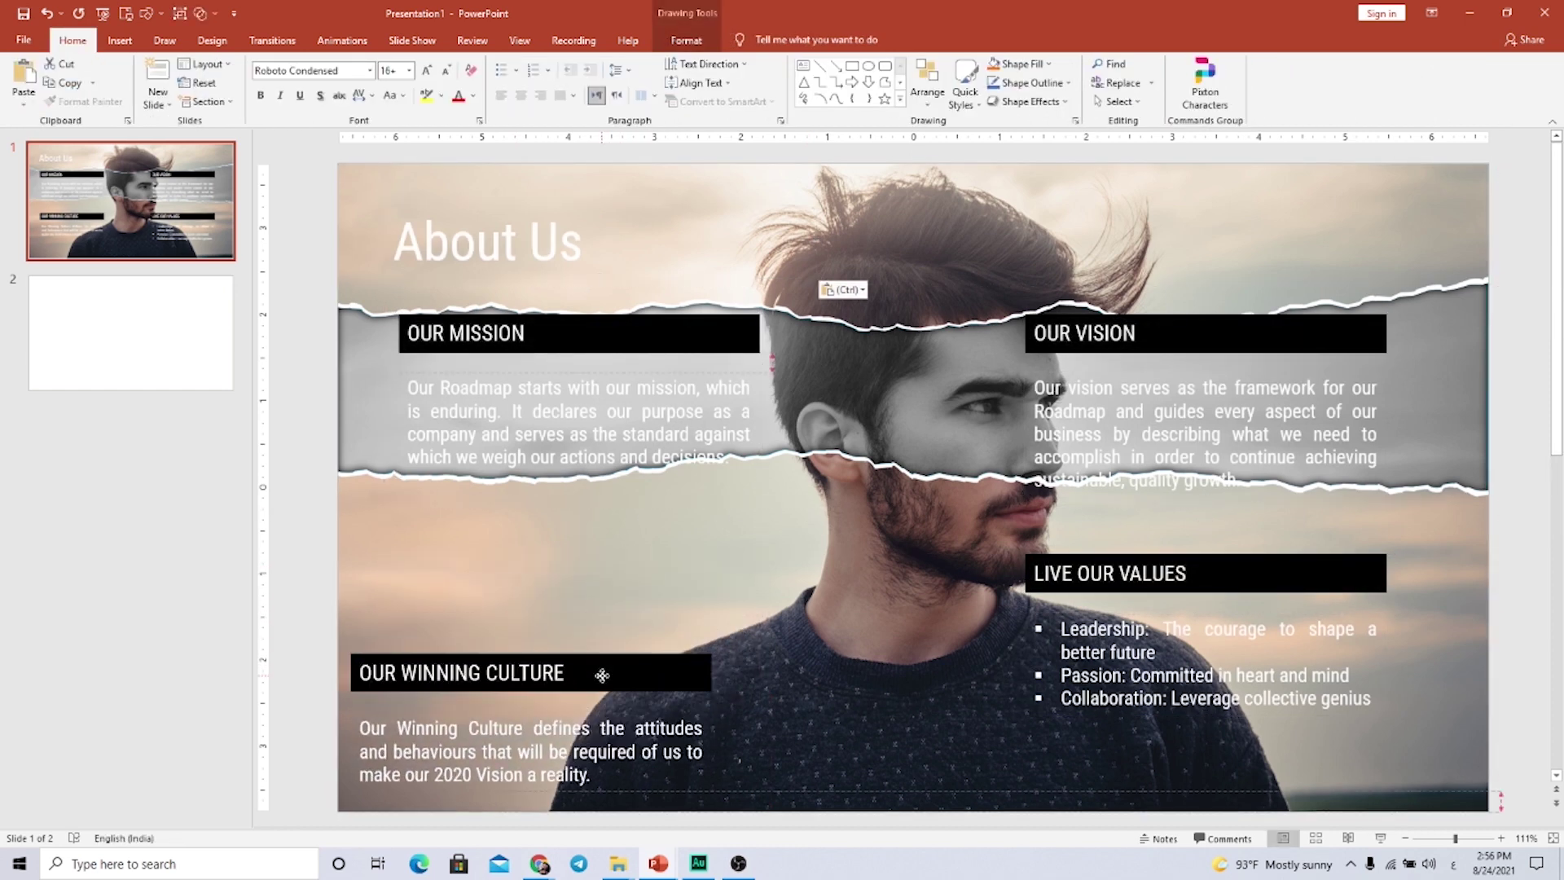
Move the LIVE OUR VALUES heading and bullet list together to the bottom centre.
click(1091, 585)
triple_click(1092, 579)
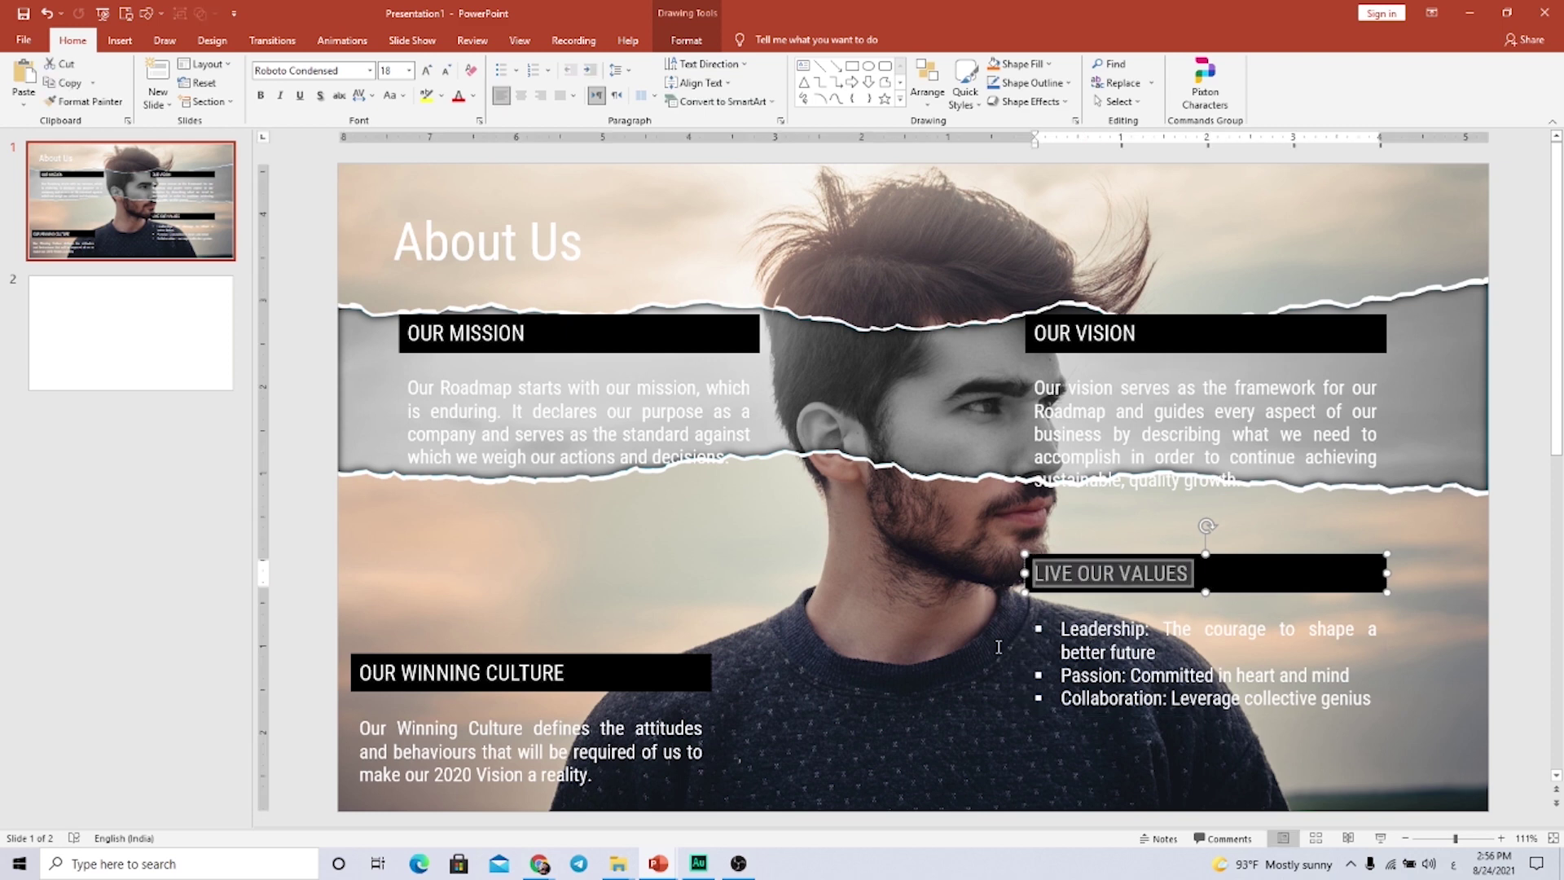
click(1249, 555)
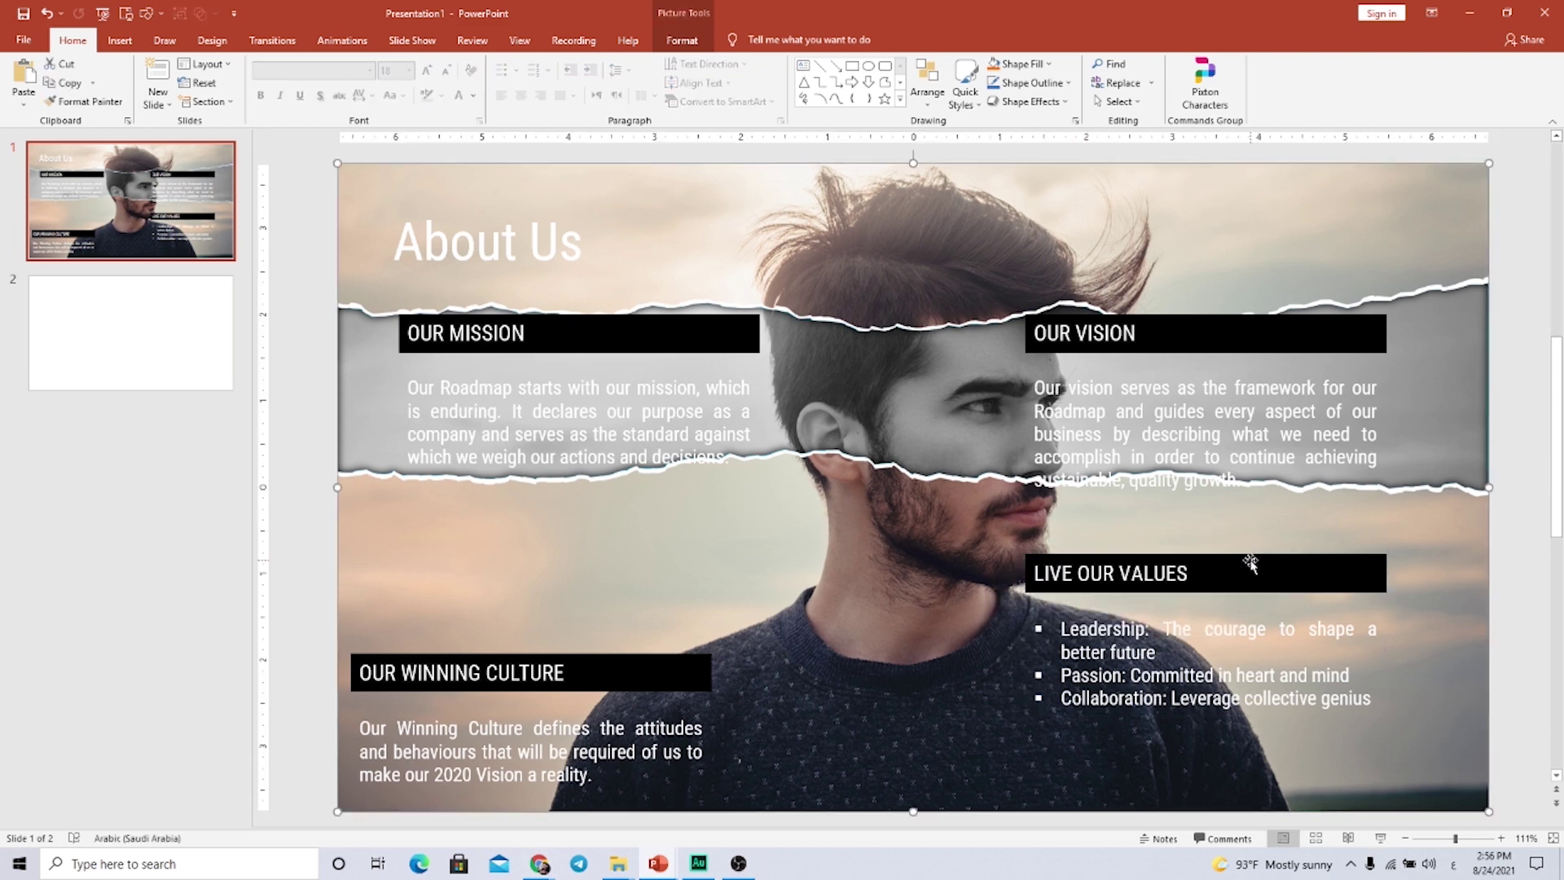
shift+click(1193, 636)
click(1173, 580)
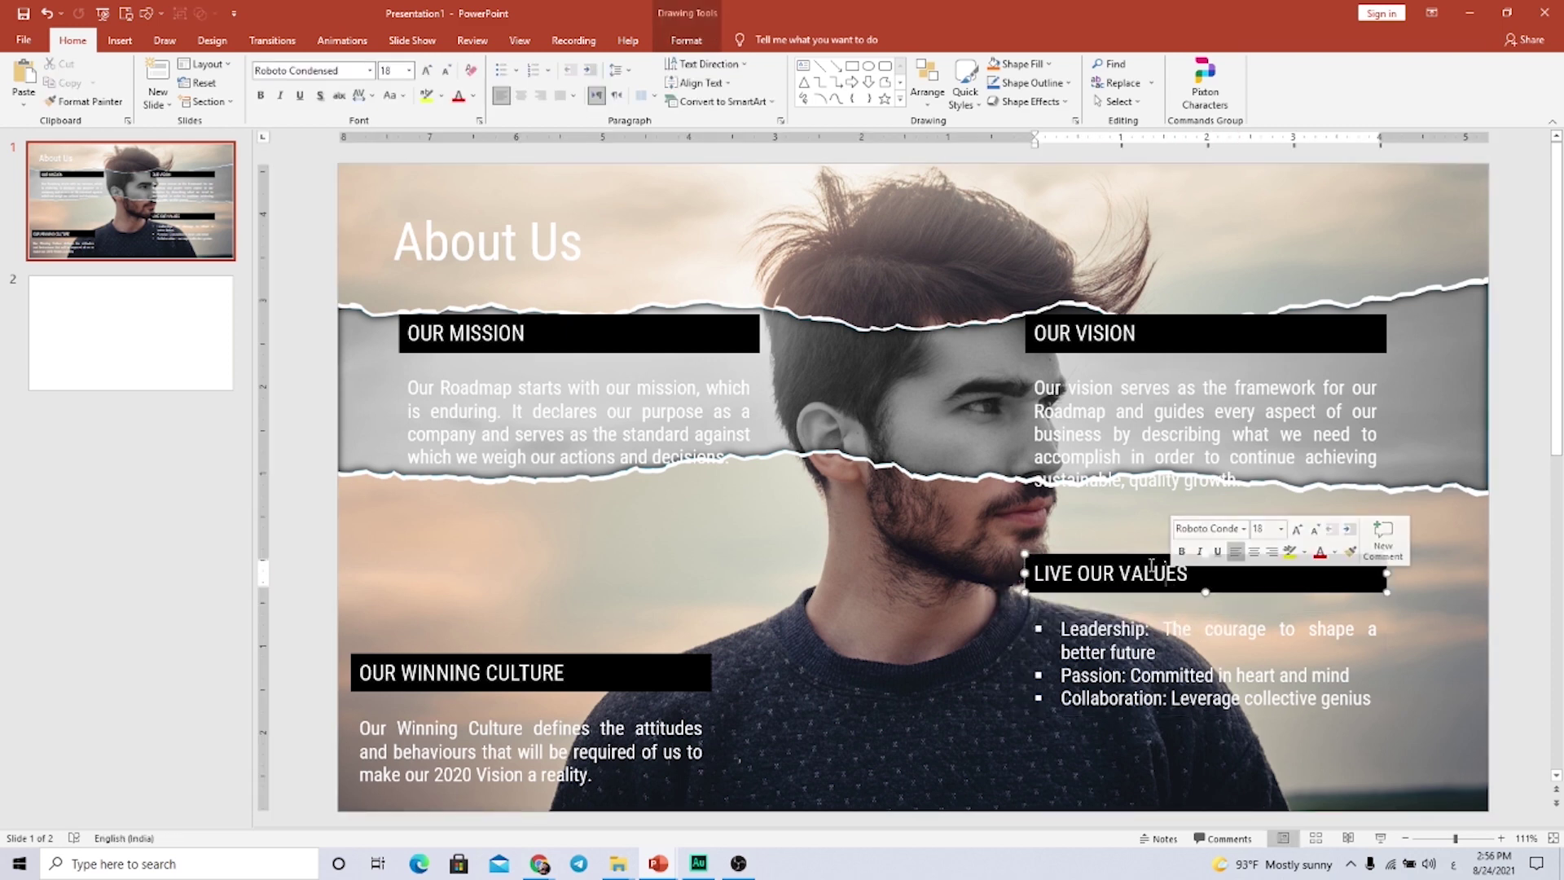
drag(1163, 572, 1154, 551)
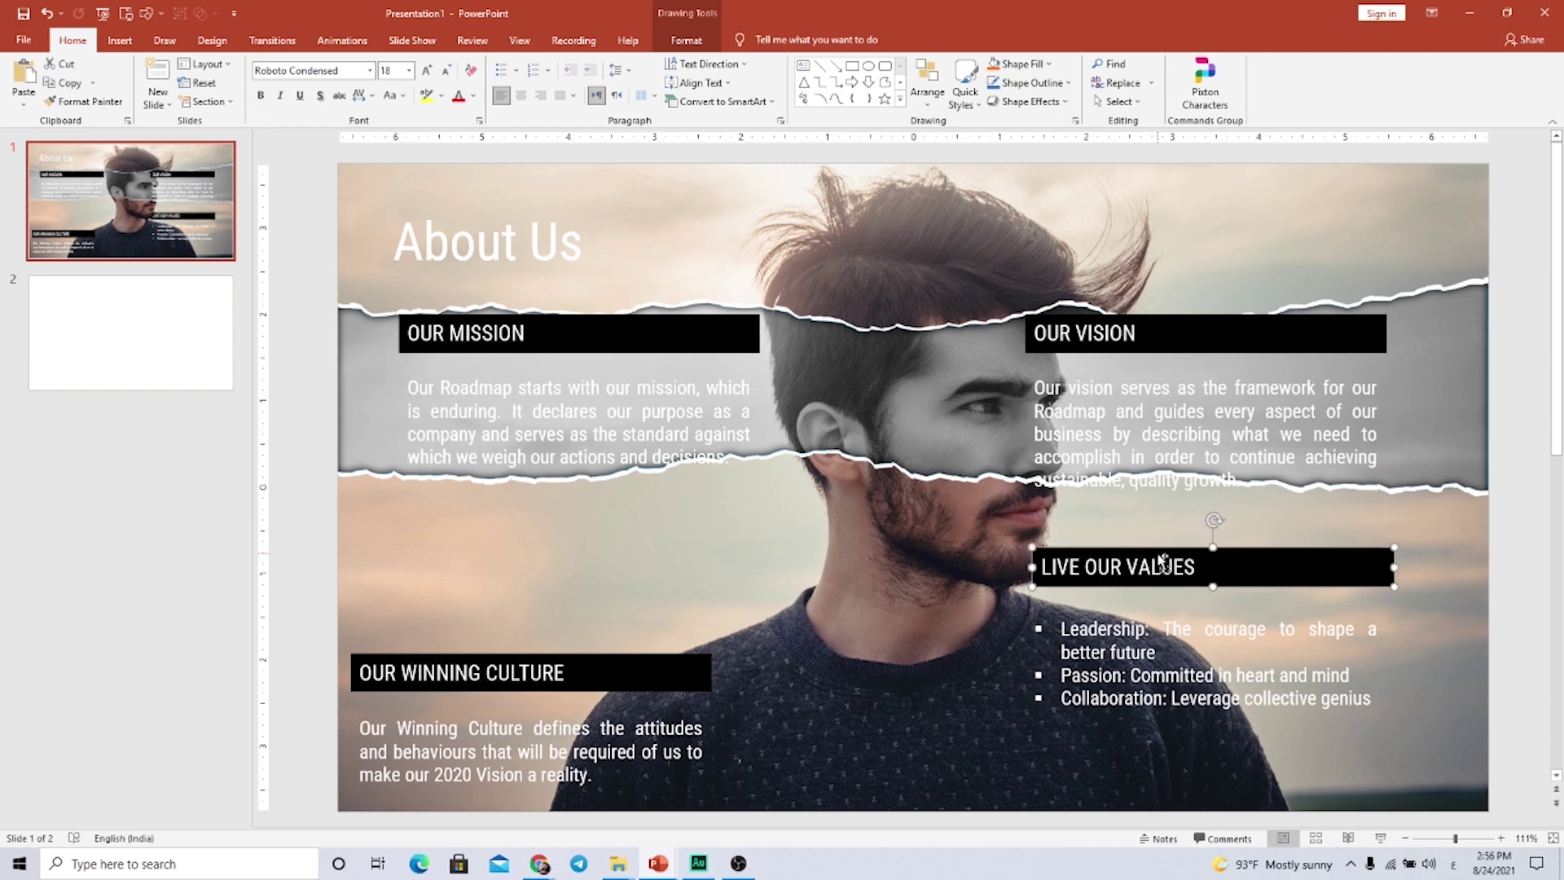
key(ctrl+z)
shift+click(1105, 628)
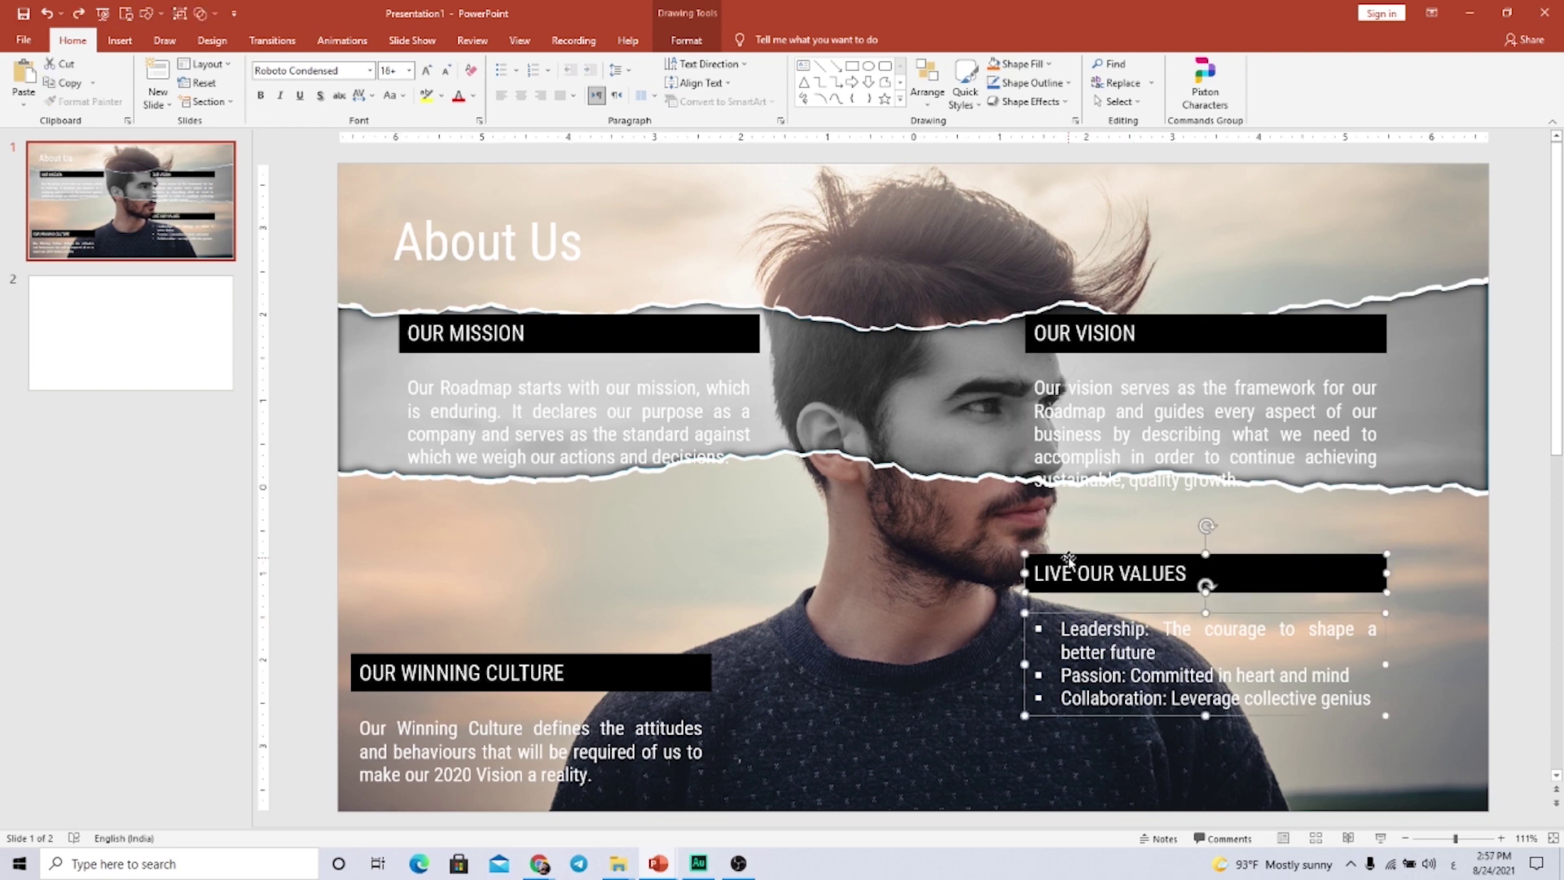
drag(1069, 559, 819, 648)
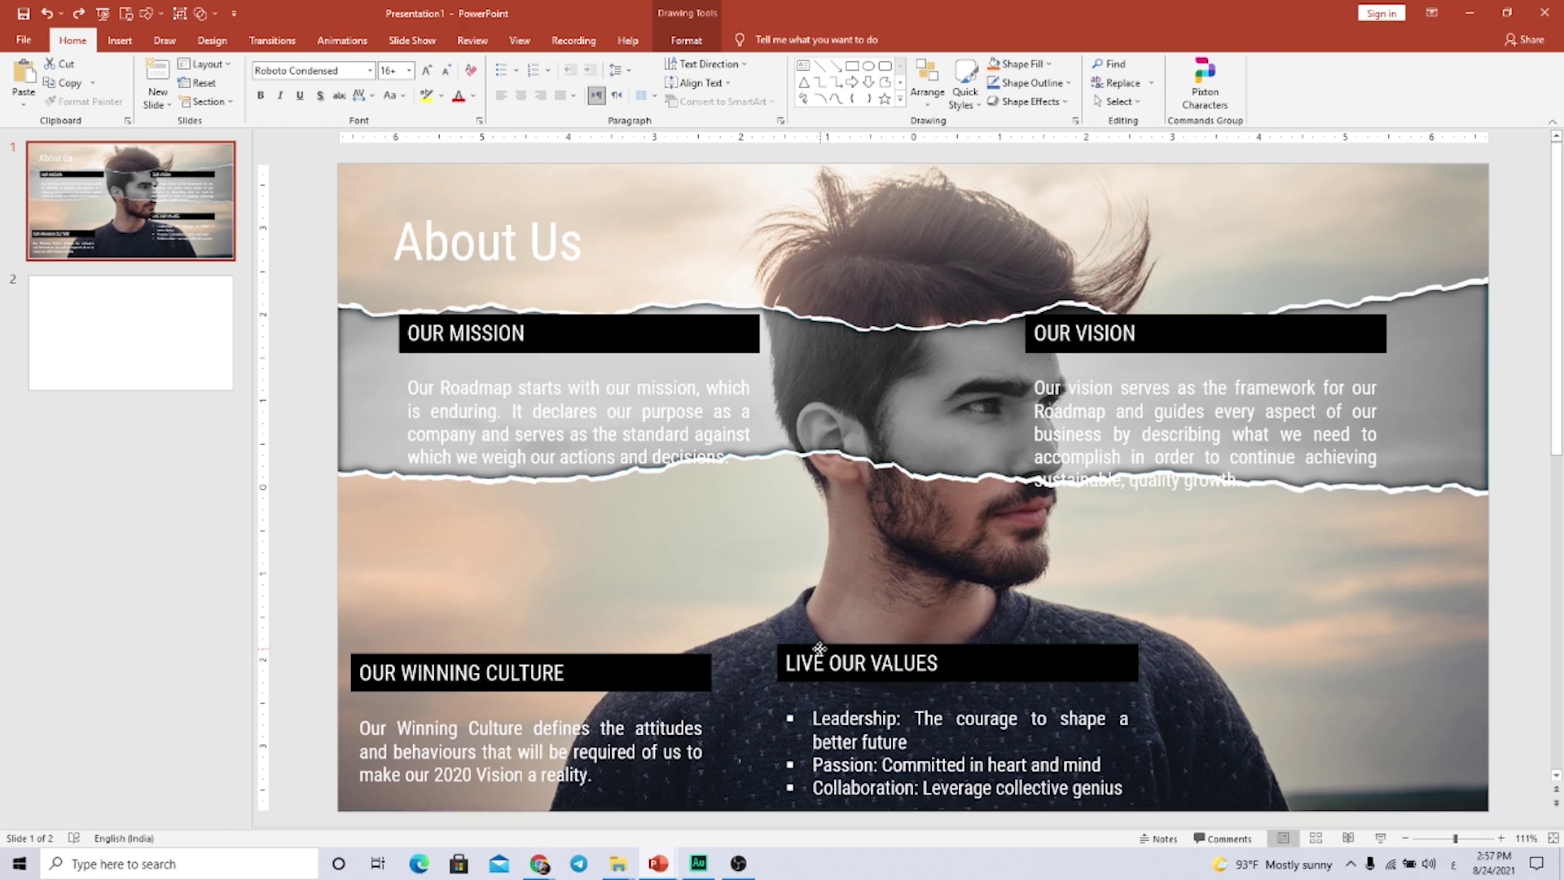
Nudge OUR WINNING CULTURE up slightly and move the OUR MISSION block below the torn strip.
click(643, 672)
shift+click(632, 725)
drag(643, 671, 646, 661)
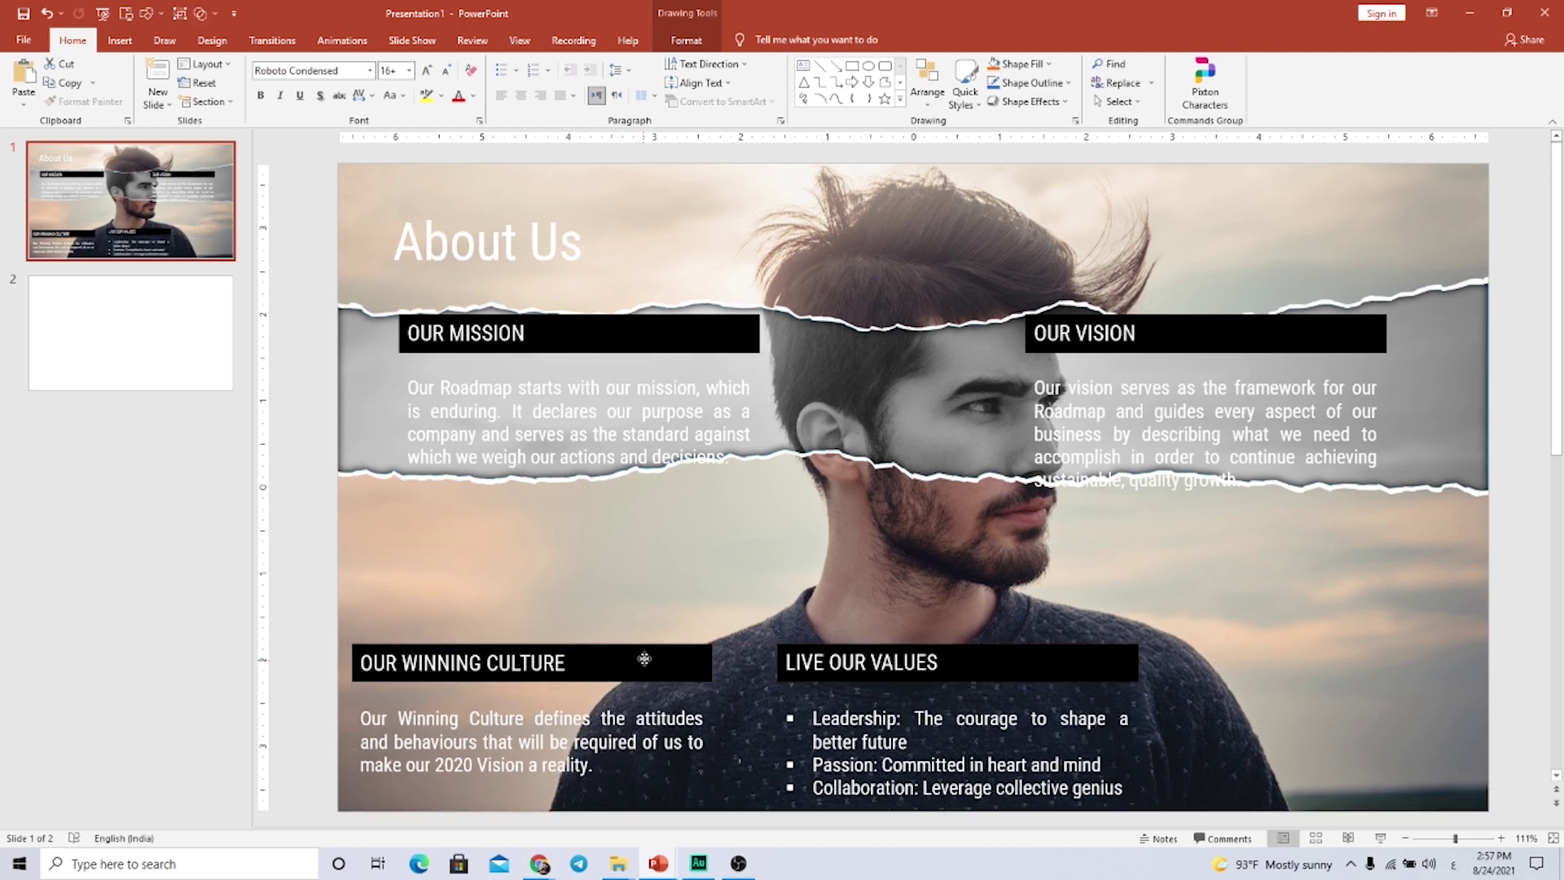
click(574, 334)
shift+click(542, 423)
drag(604, 334, 556, 505)
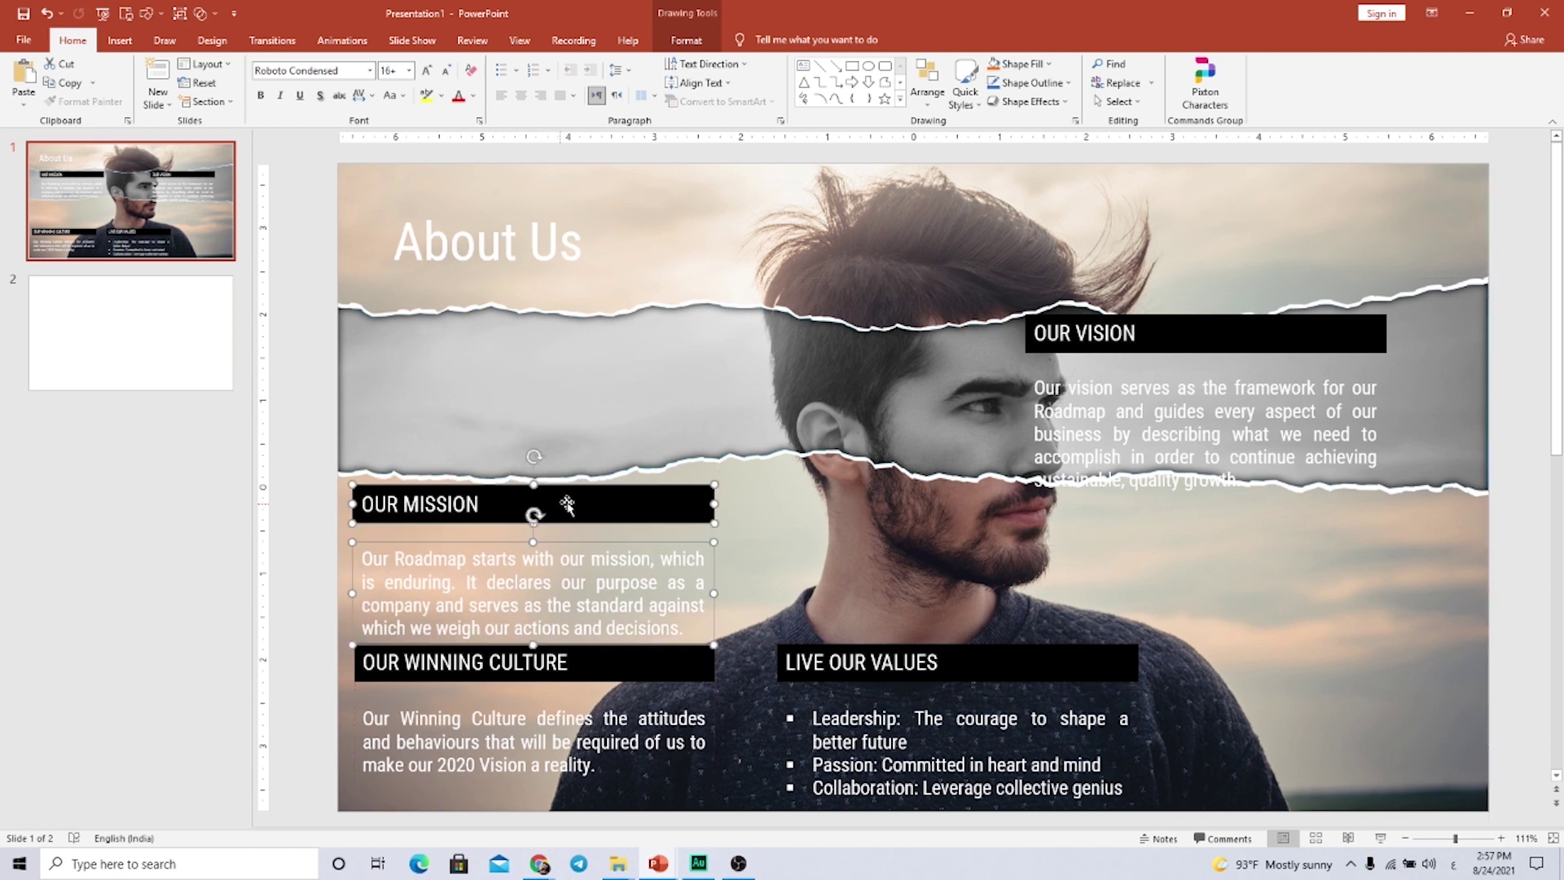
Move the OUR VISION block to the lower right and make it narrower and shorter.
click(1259, 329)
mouse_move(1147, 339)
mouse_down()
mouse_move(1219, 470)
mouse_move(1231, 566)
mouse_move(1256, 585)
mouse_up()
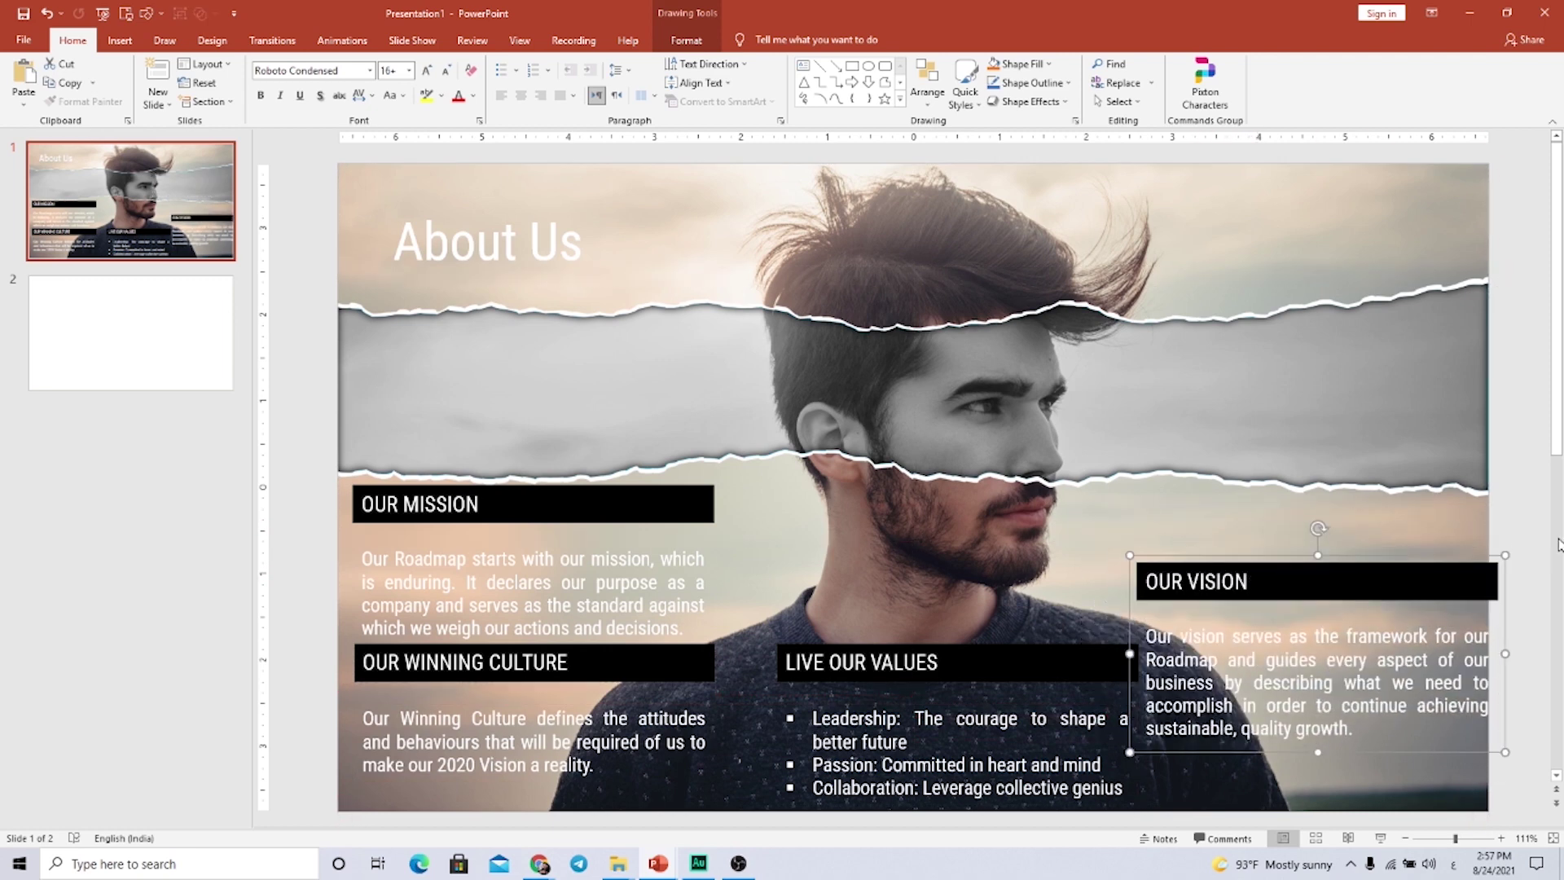
drag(1505, 555, 1430, 582)
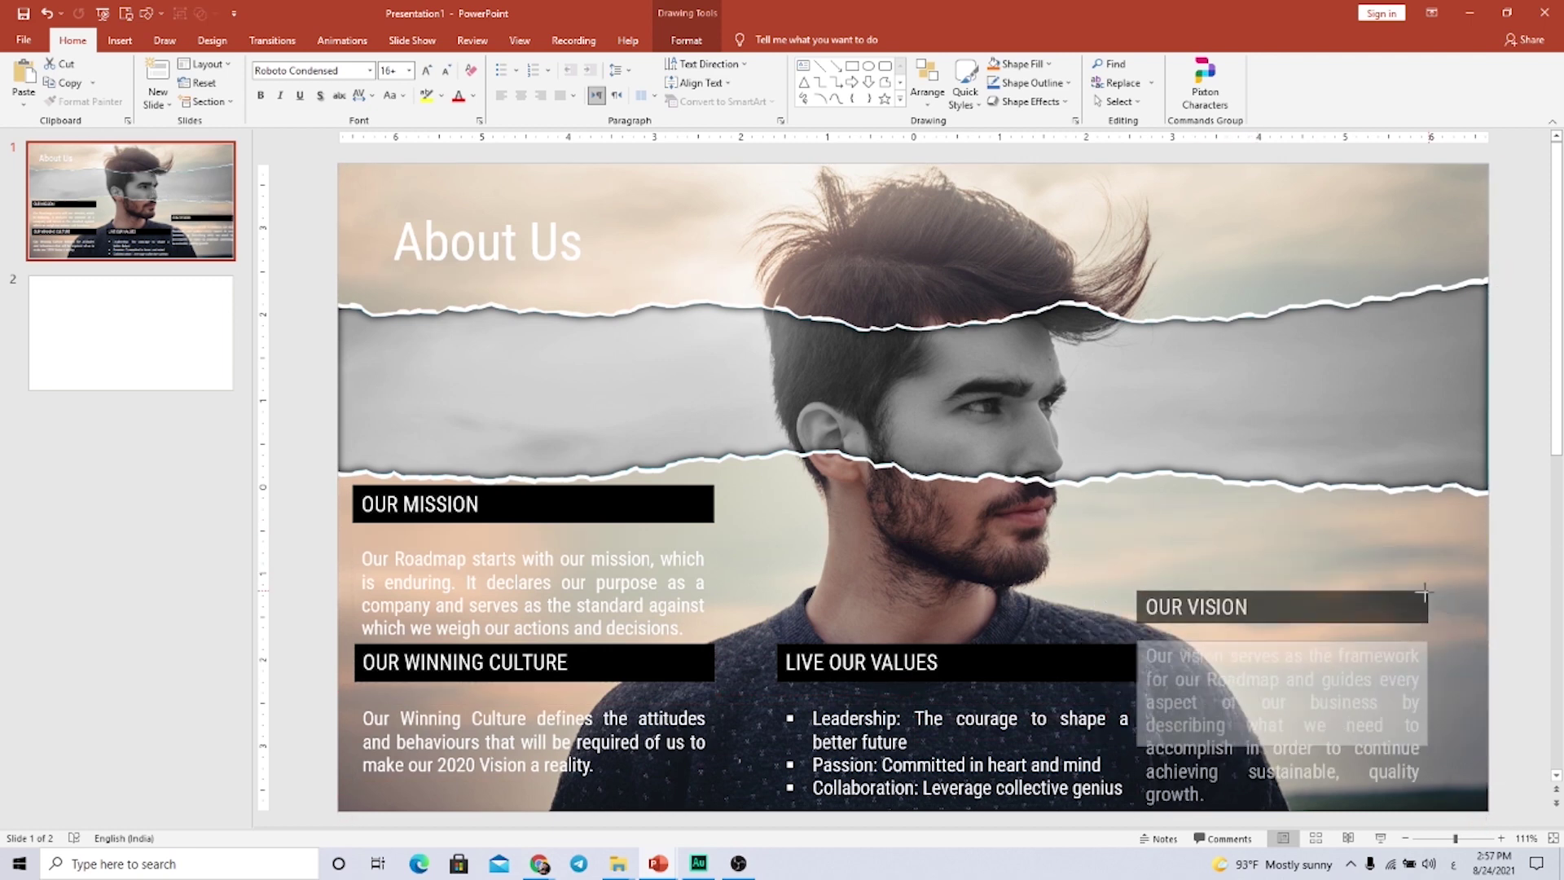
drag(1351, 639, 1385, 647)
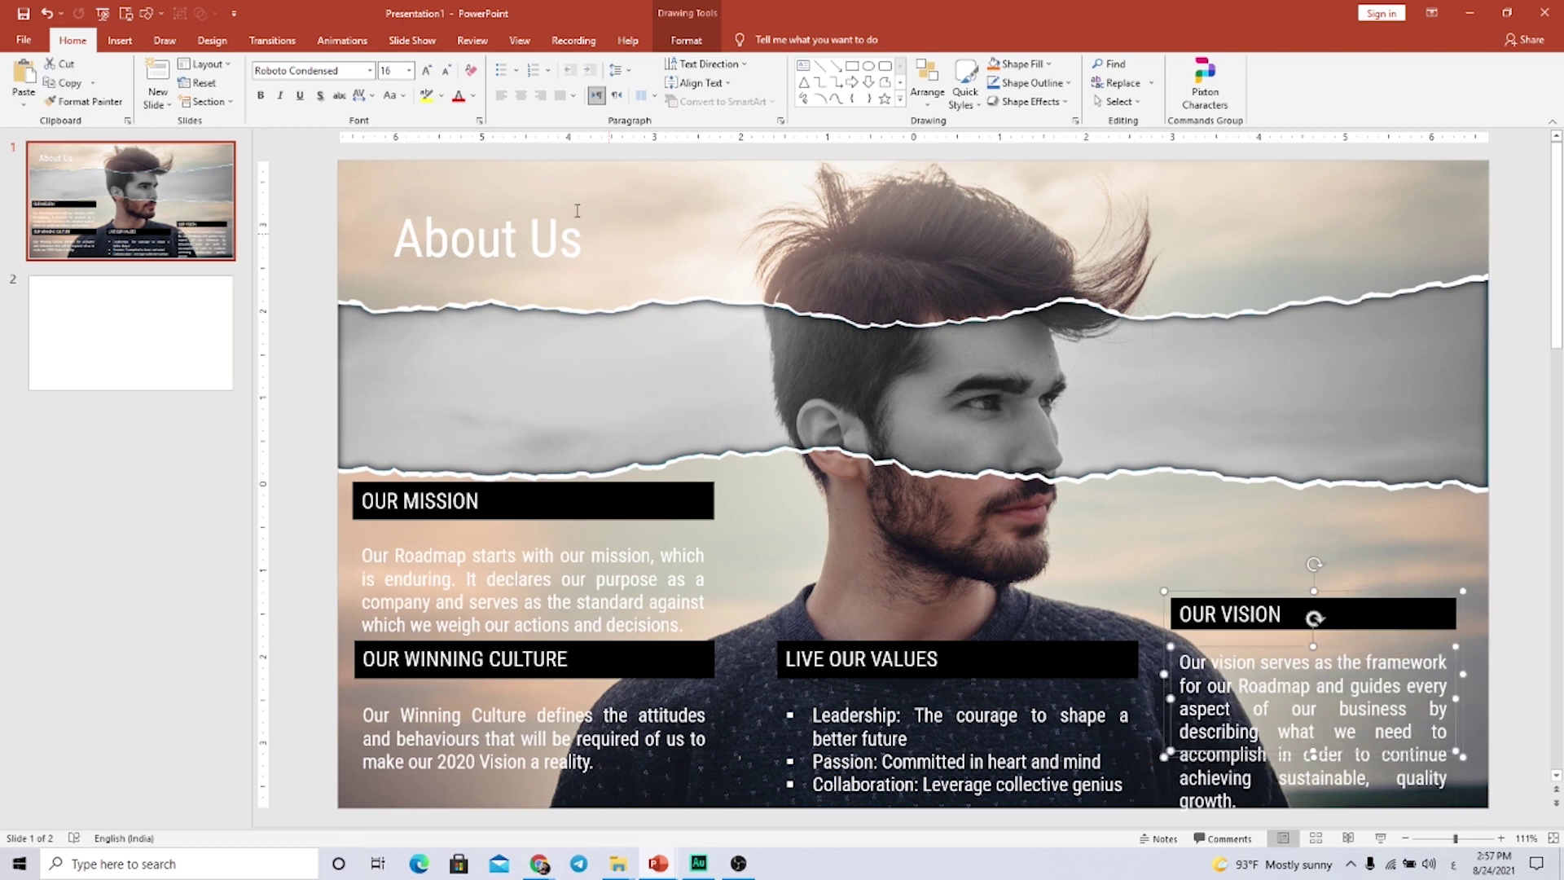
Shrink the OUR VISION body text to 11 pt with Decrease Font Size.
click(445, 71)
click(444, 71)
click(444, 71)
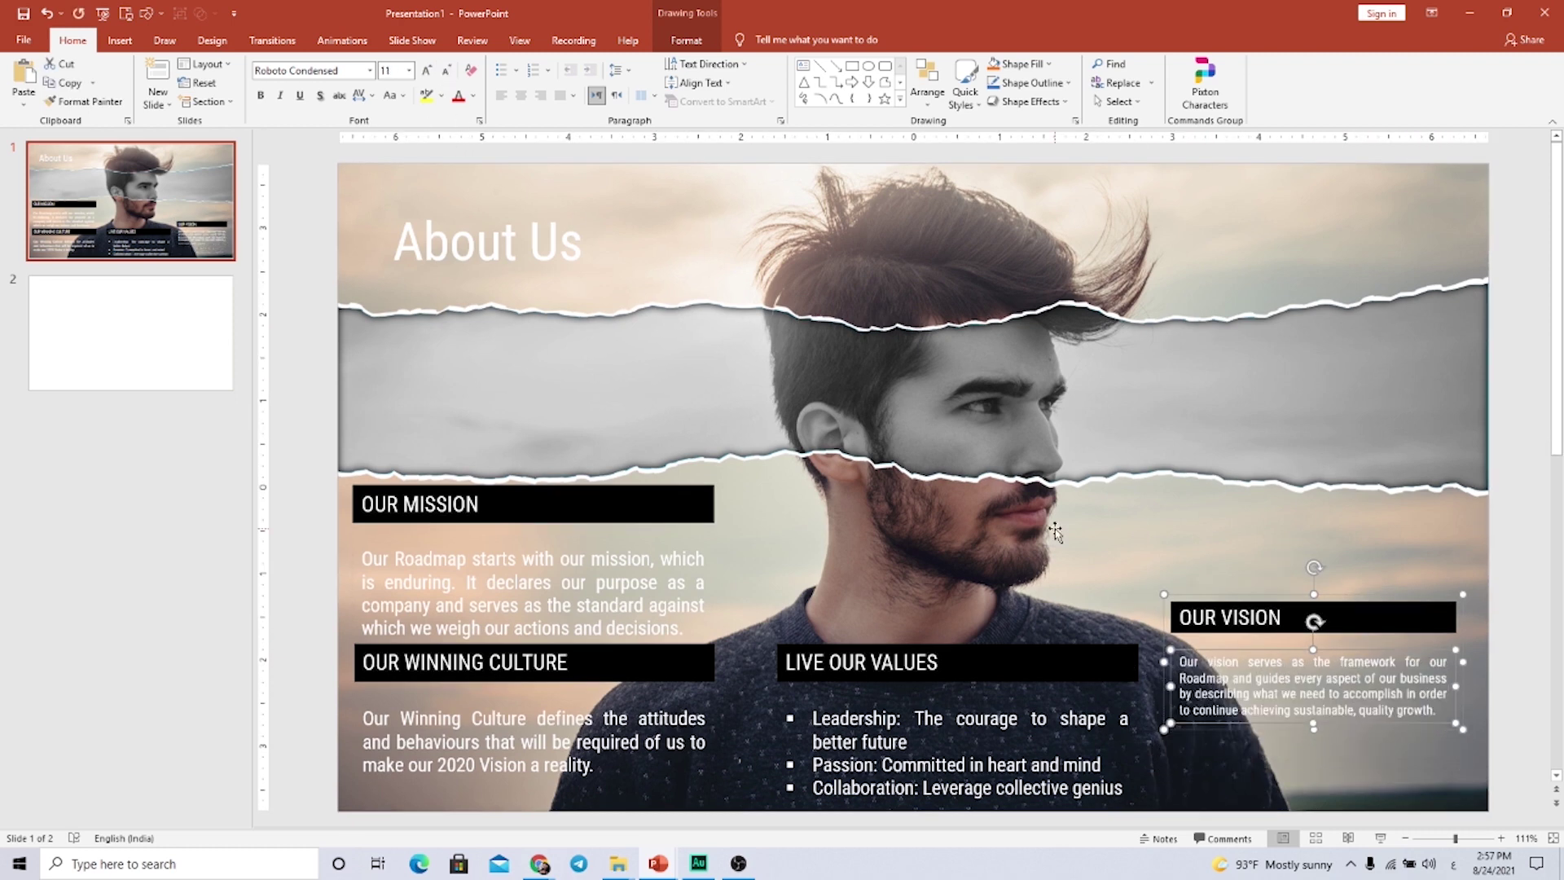
Reduce the LIVE OUR VALUES, OUR WINNING CULTURE and OUR MISSION body texts to 12 pt.
click(984, 720)
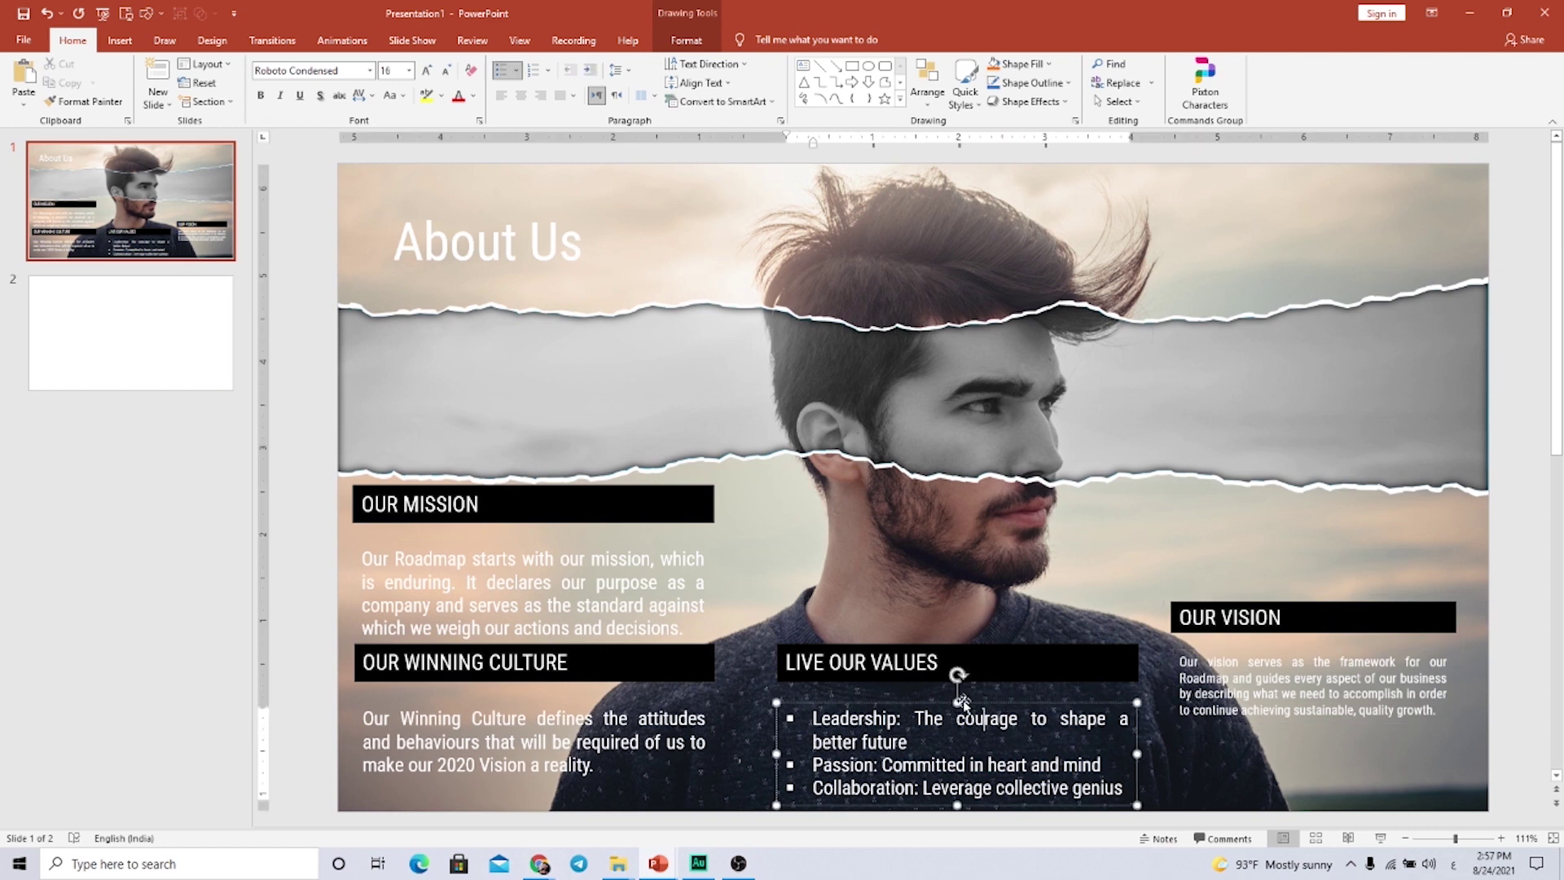
click(962, 703)
shift+click(552, 722)
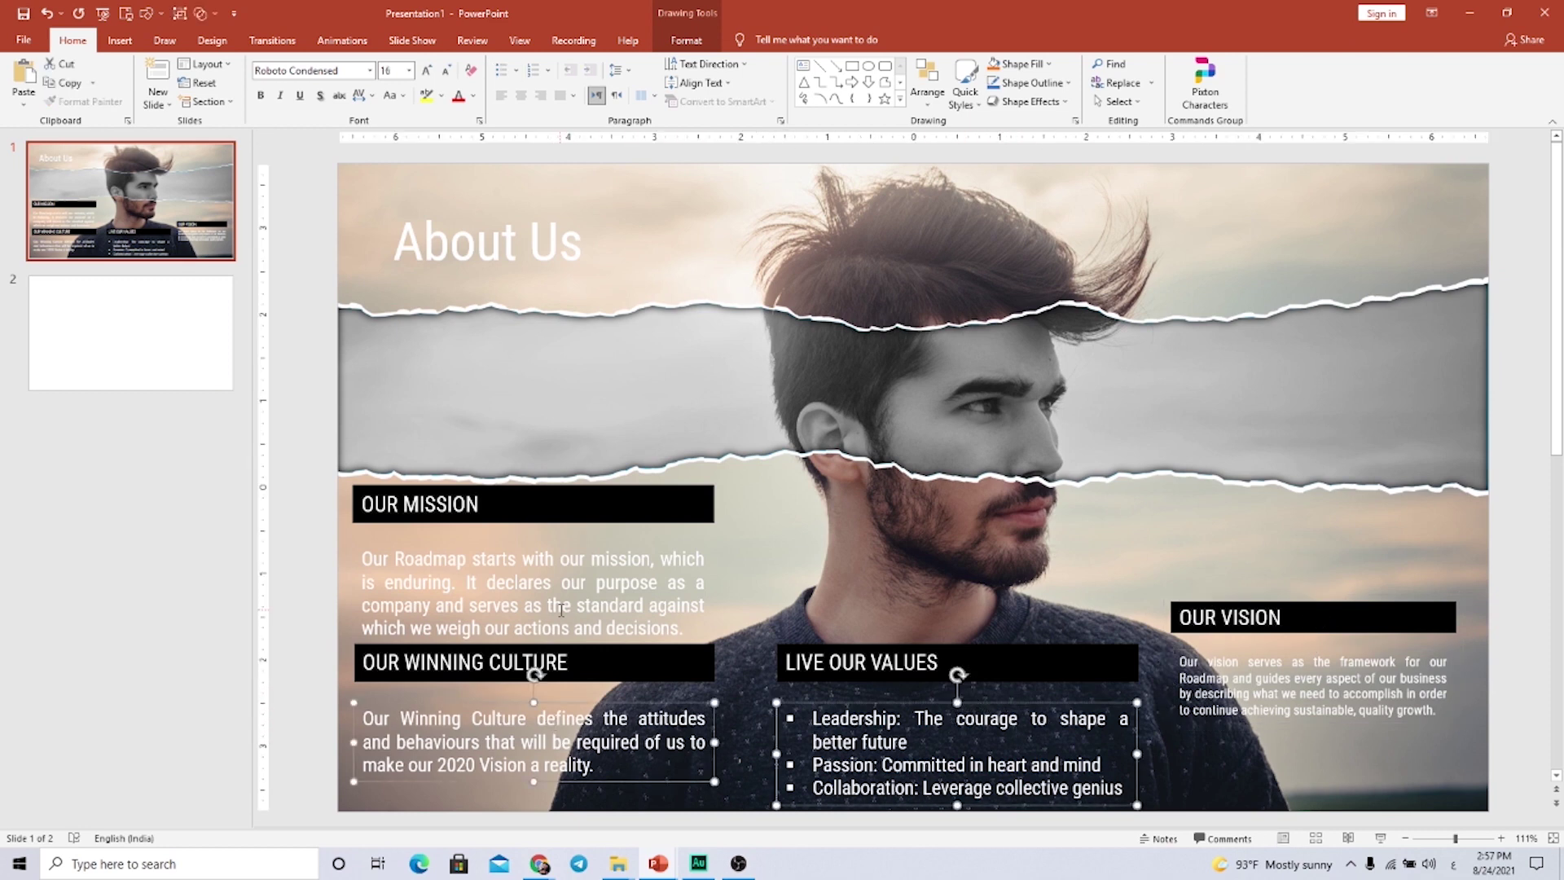
shift+click(554, 580)
click(445, 70)
click(446, 71)
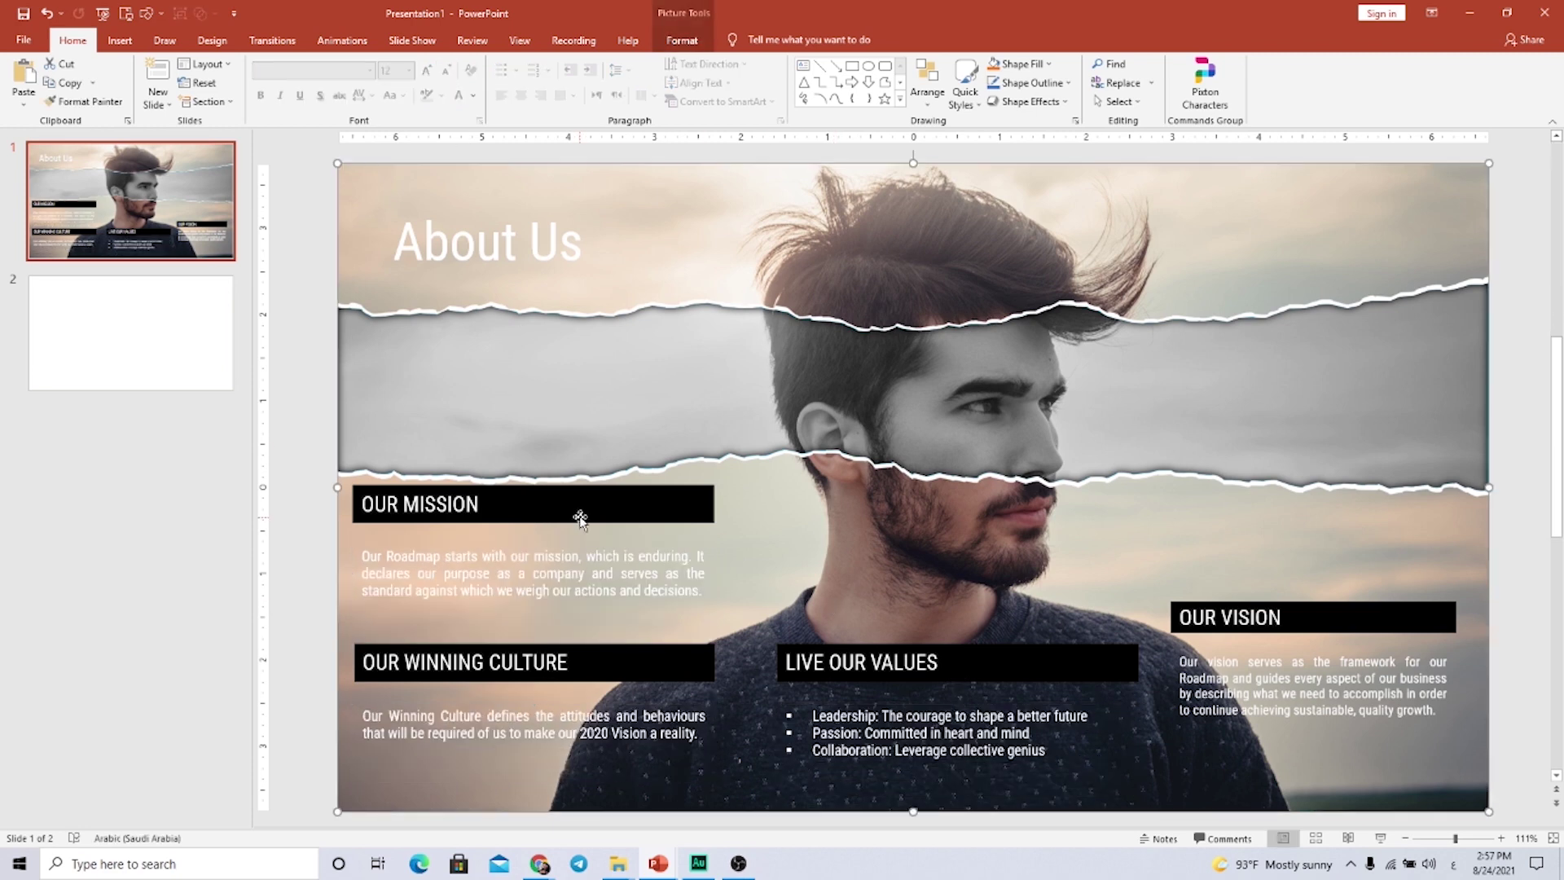
Move the OUR WINNING CULTURE and LIVE OUR VALUES blocks down to the slide's bottom edge.
click(580, 511)
shift+click(555, 588)
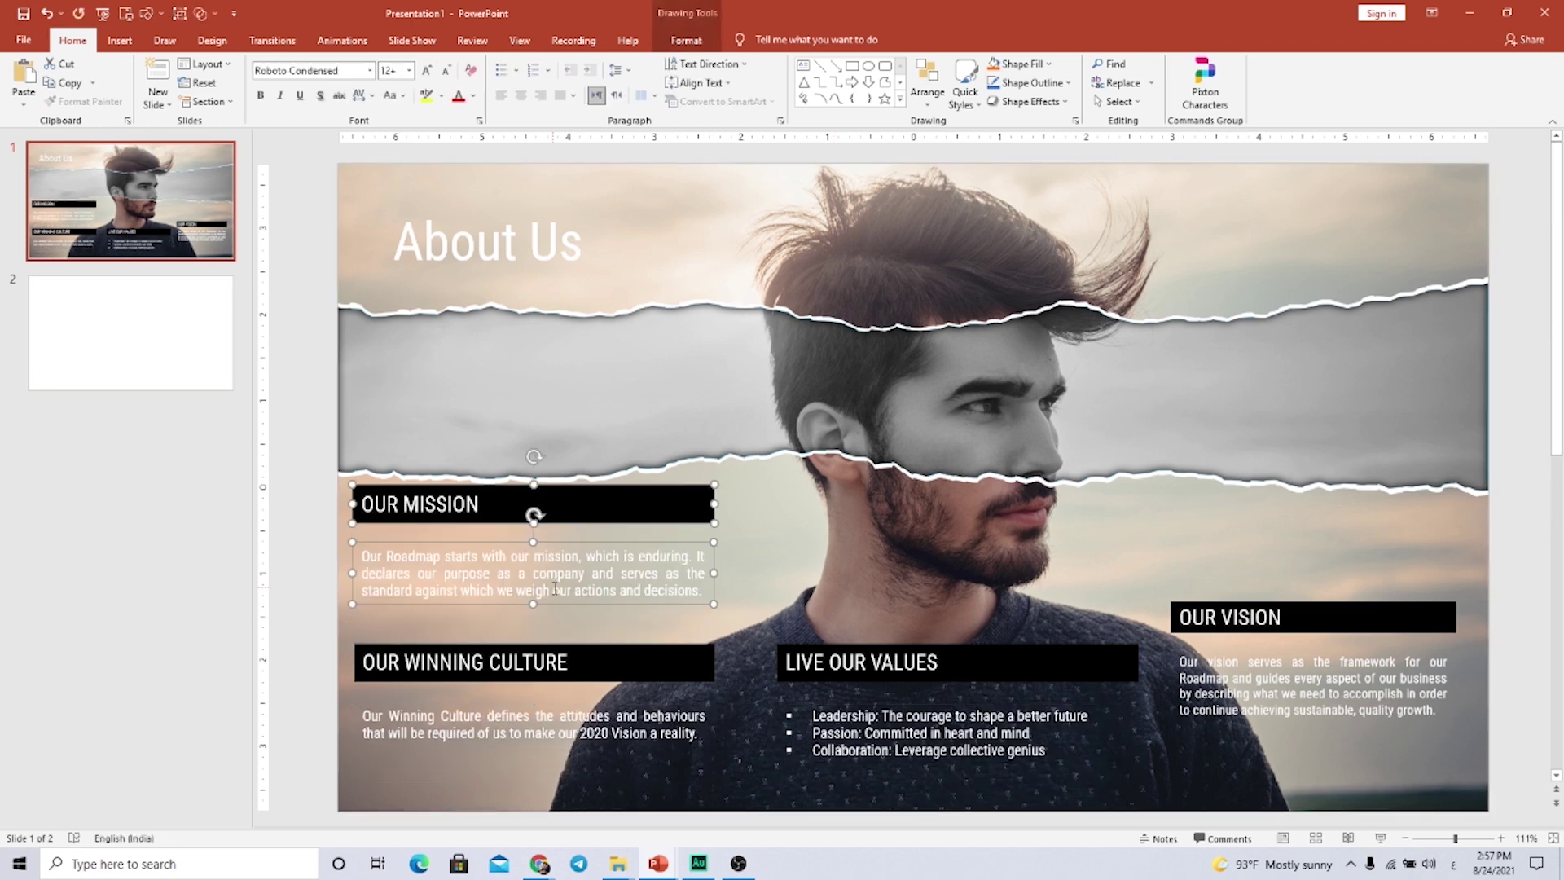
click(550, 669)
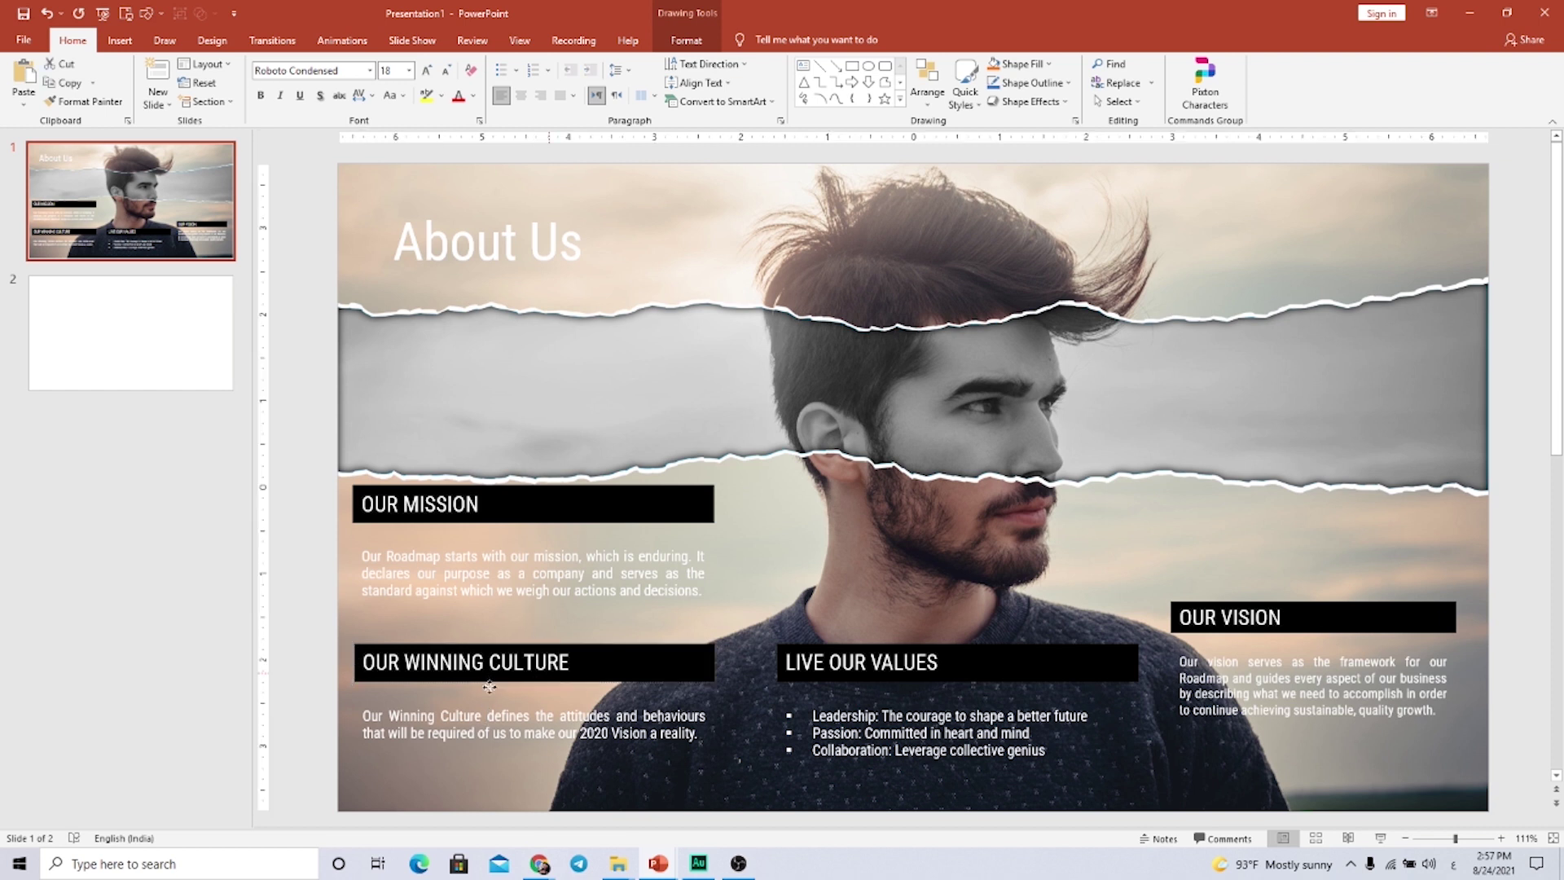
drag(489, 681, 489, 743)
shift+click(482, 727)
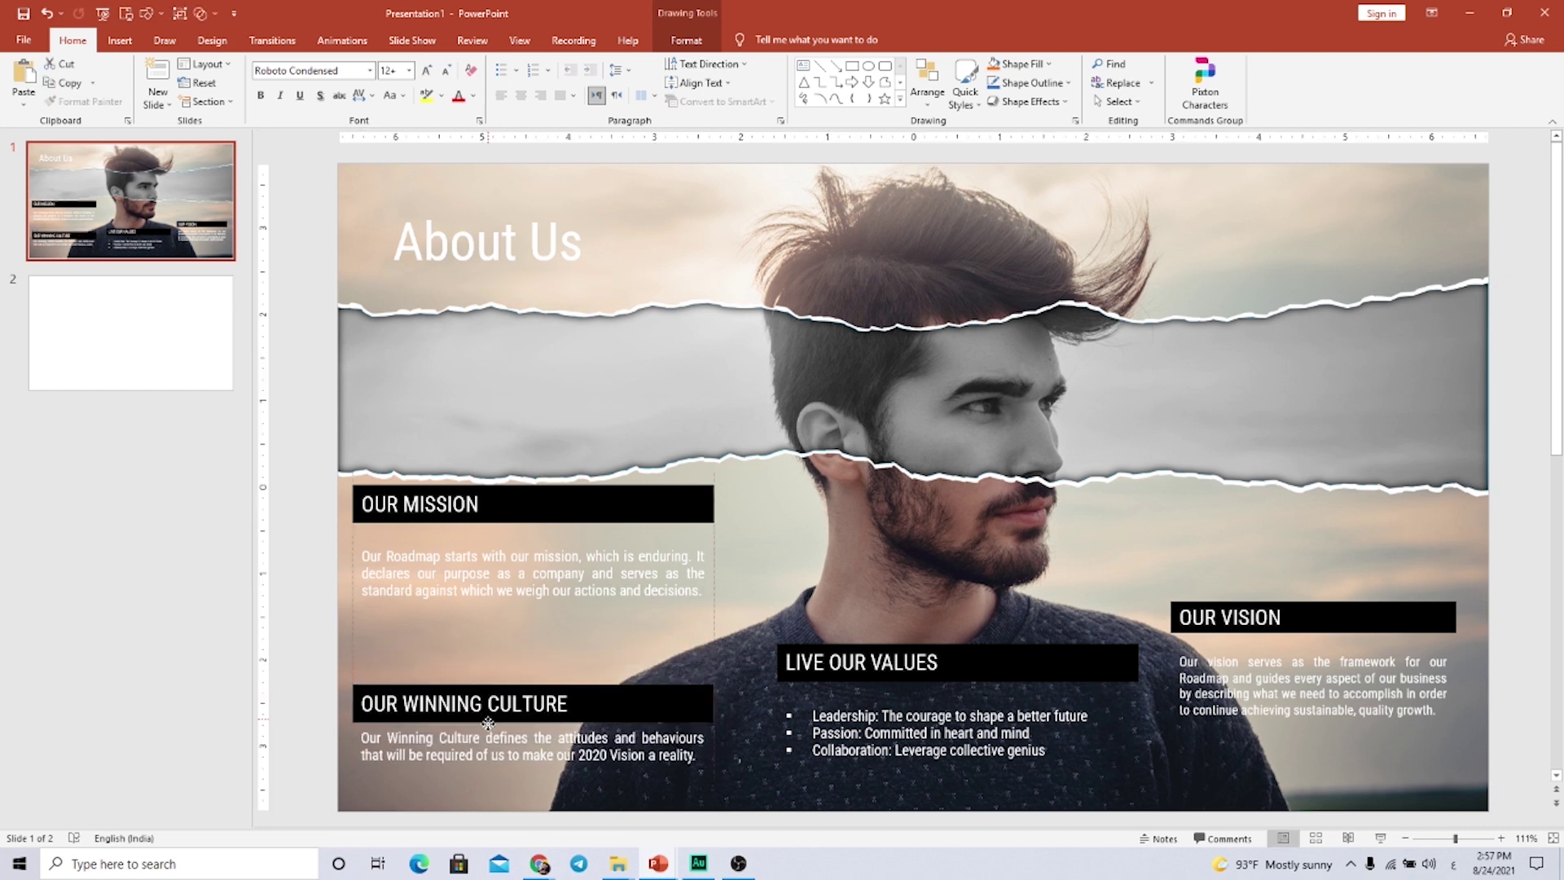
click(859, 670)
drag(859, 677, 896, 747)
shift+click(896, 733)
Lower the OUR VISION block to line up with the others, and drop OUR MISSION slightly.
click(1269, 702)
shift+click(1241, 608)
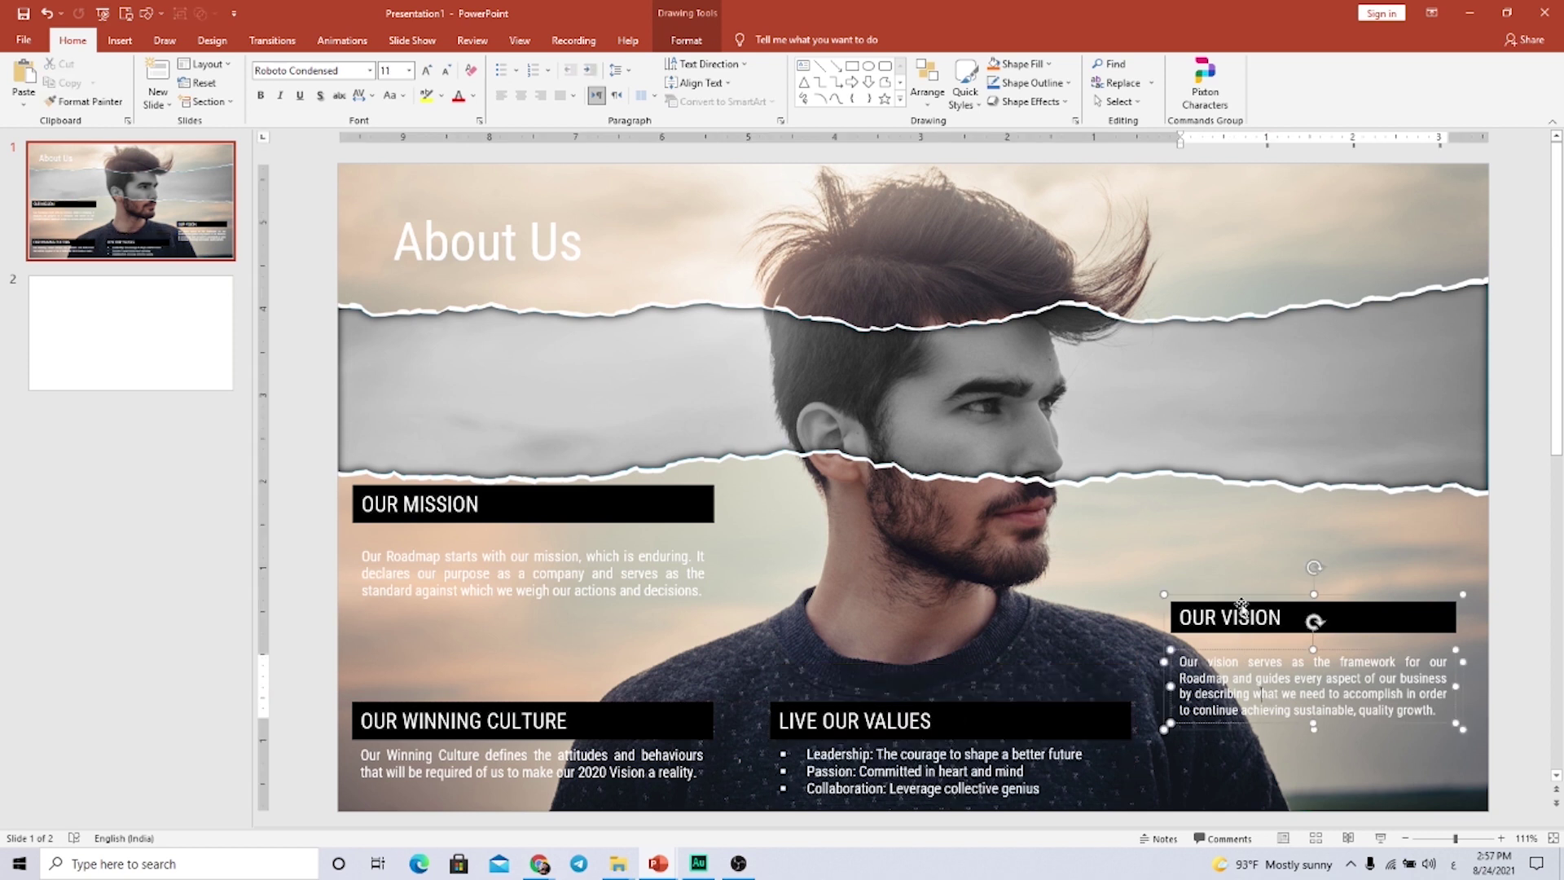
drag(1250, 609, 1258, 667)
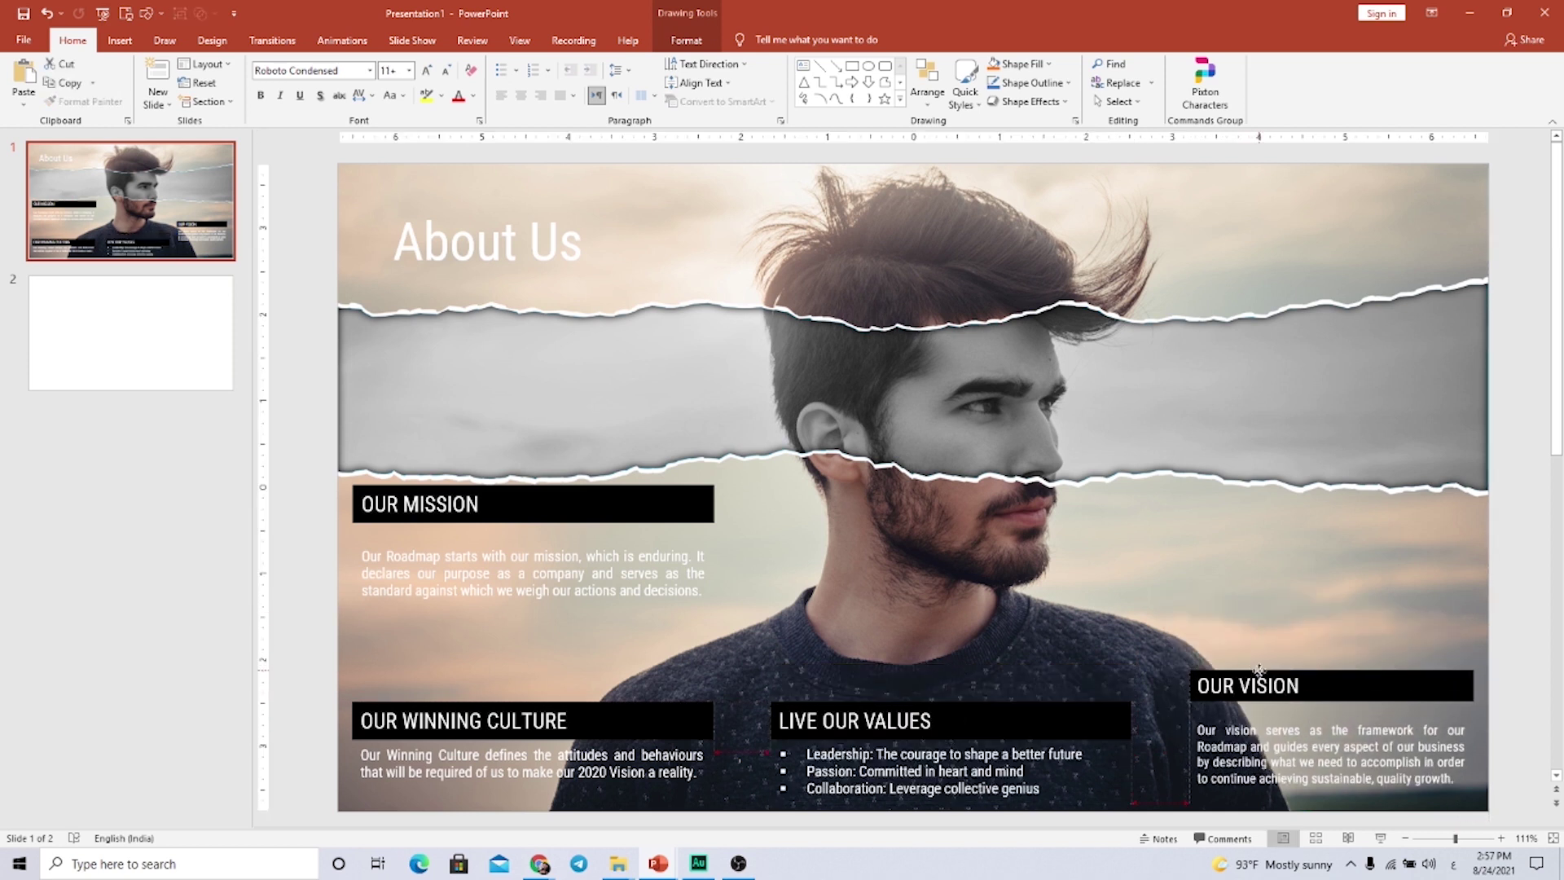
click(542, 517)
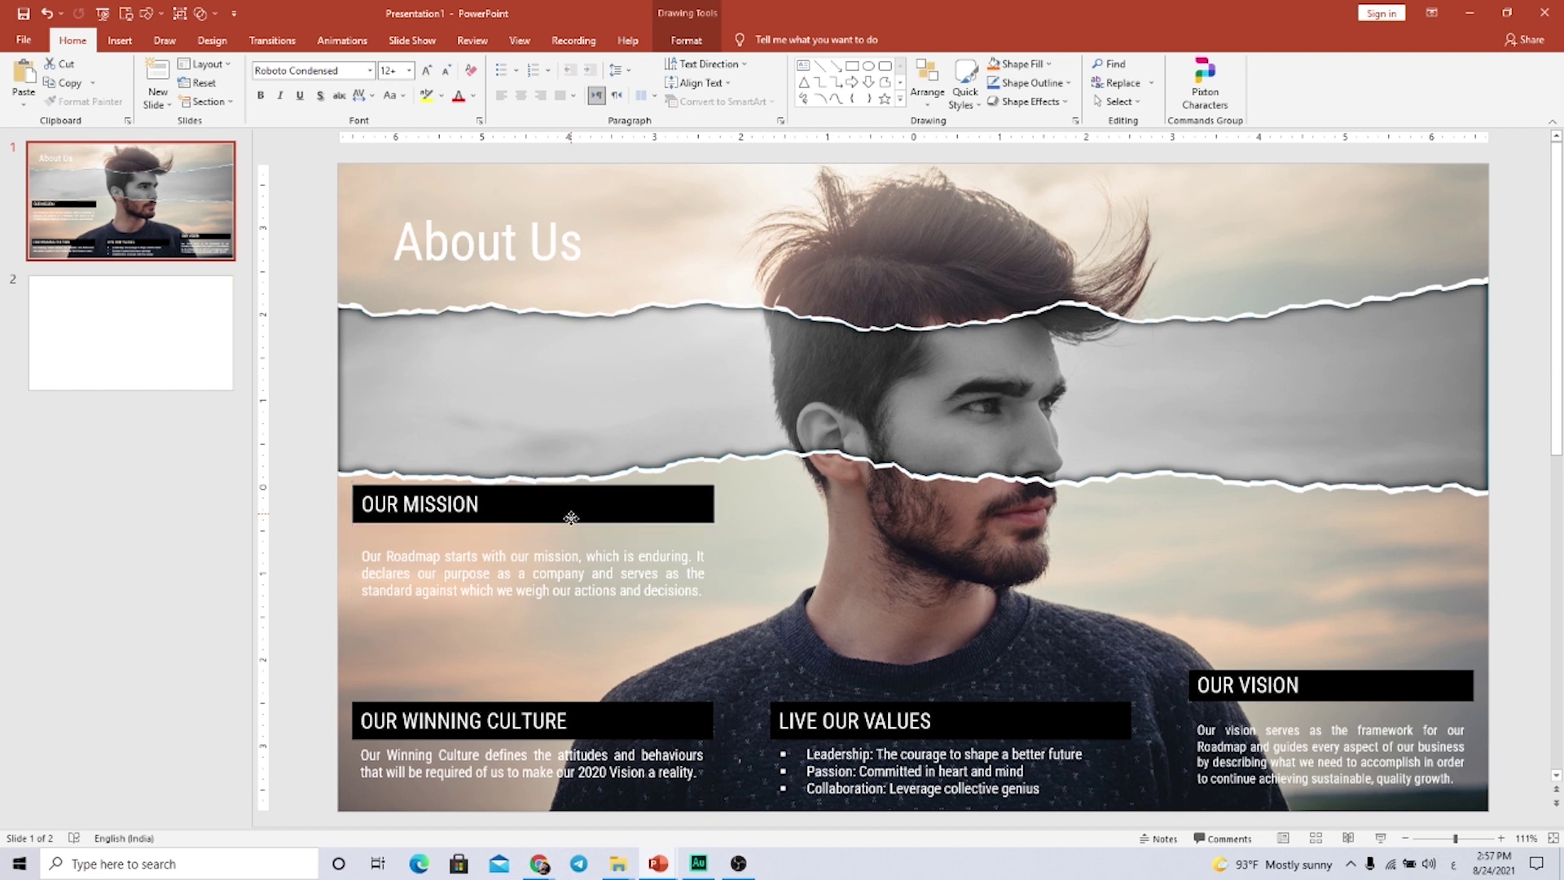
drag(571, 517, 572, 565)
click(477, 243)
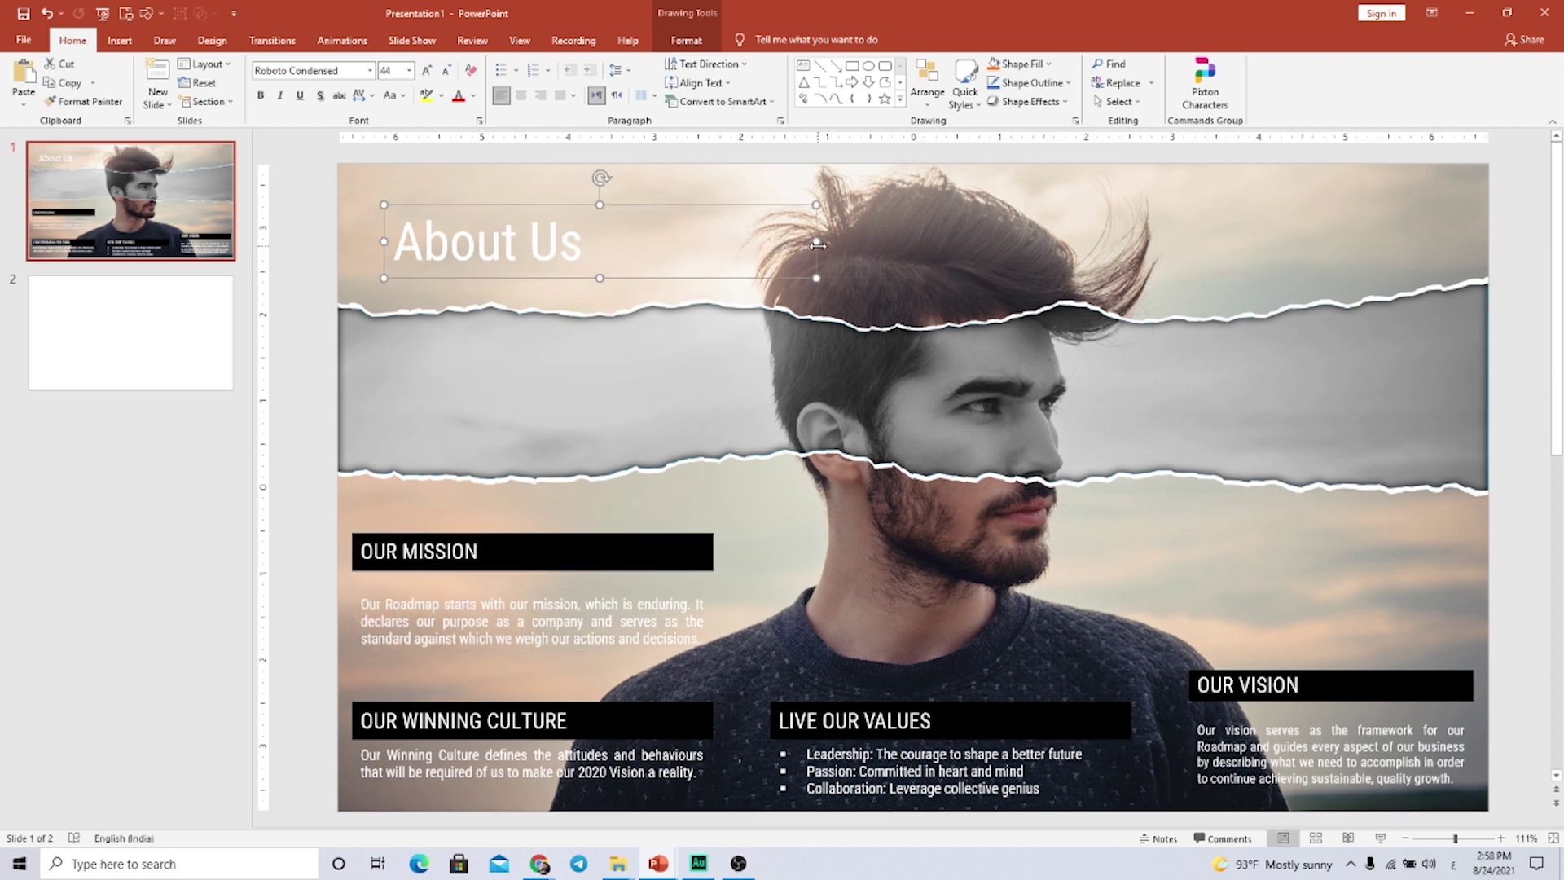
Narrow the About Us title box, move it toward the top-left, and make it bold dark blue.
drag(816, 241, 662, 234)
drag(504, 210, 484, 187)
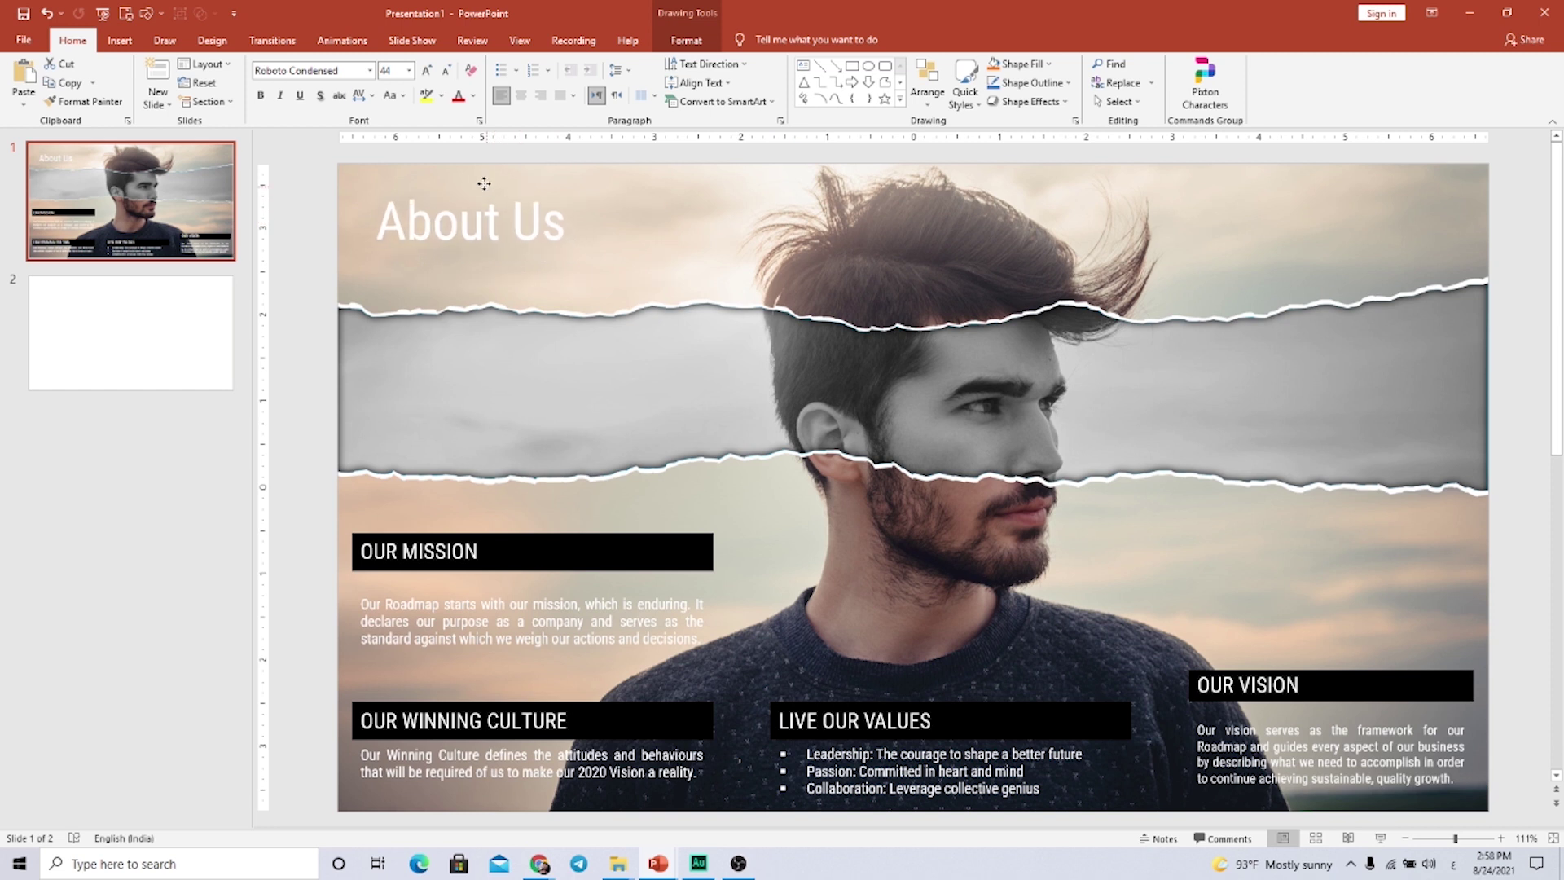
click(259, 95)
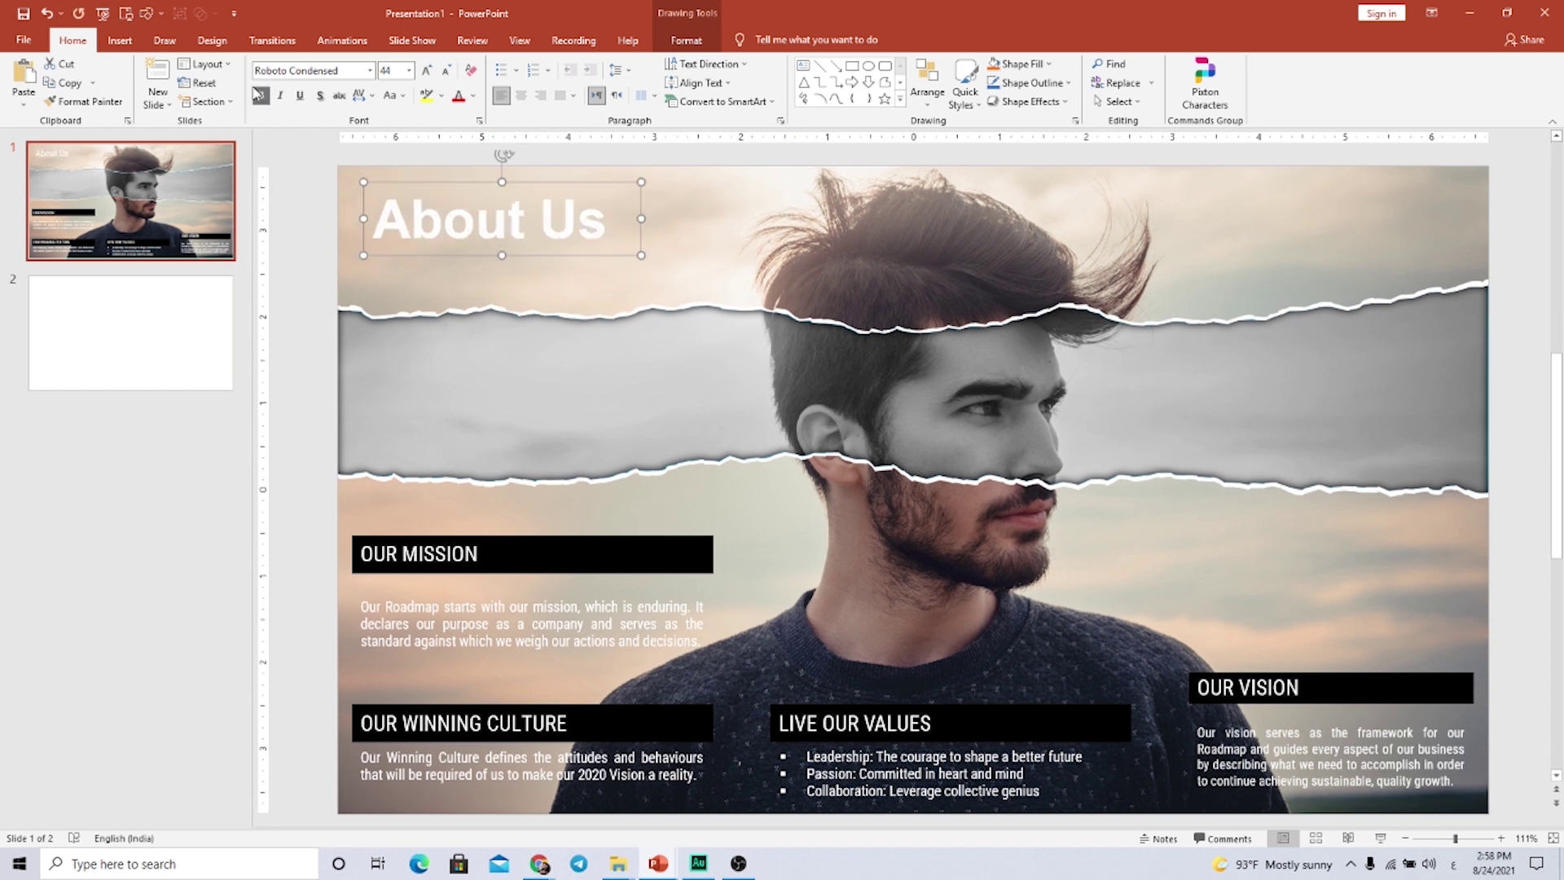
click(474, 97)
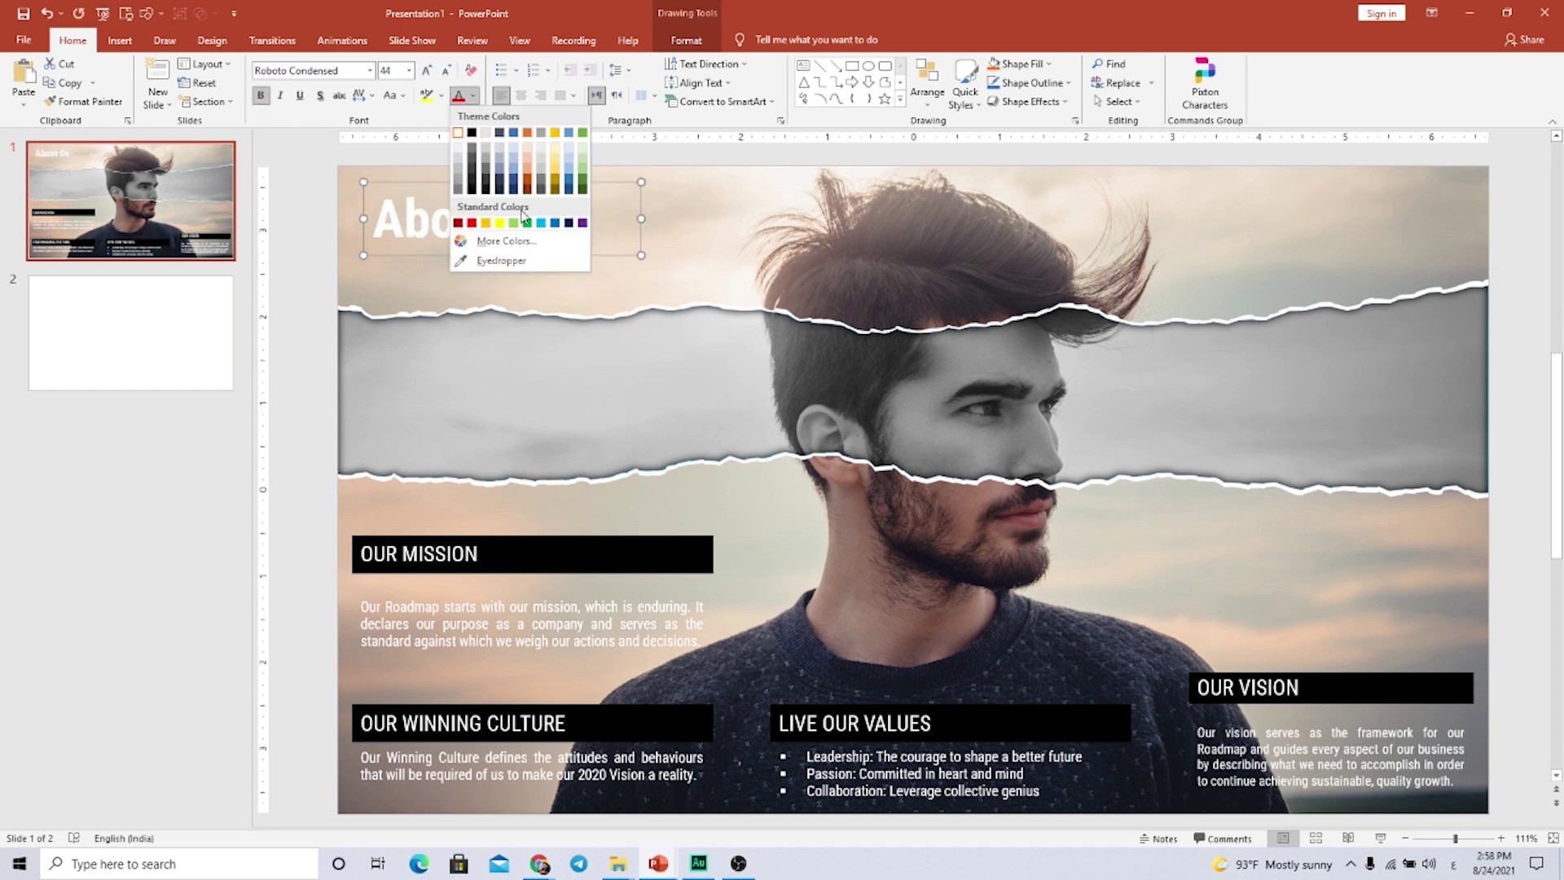
click(569, 223)
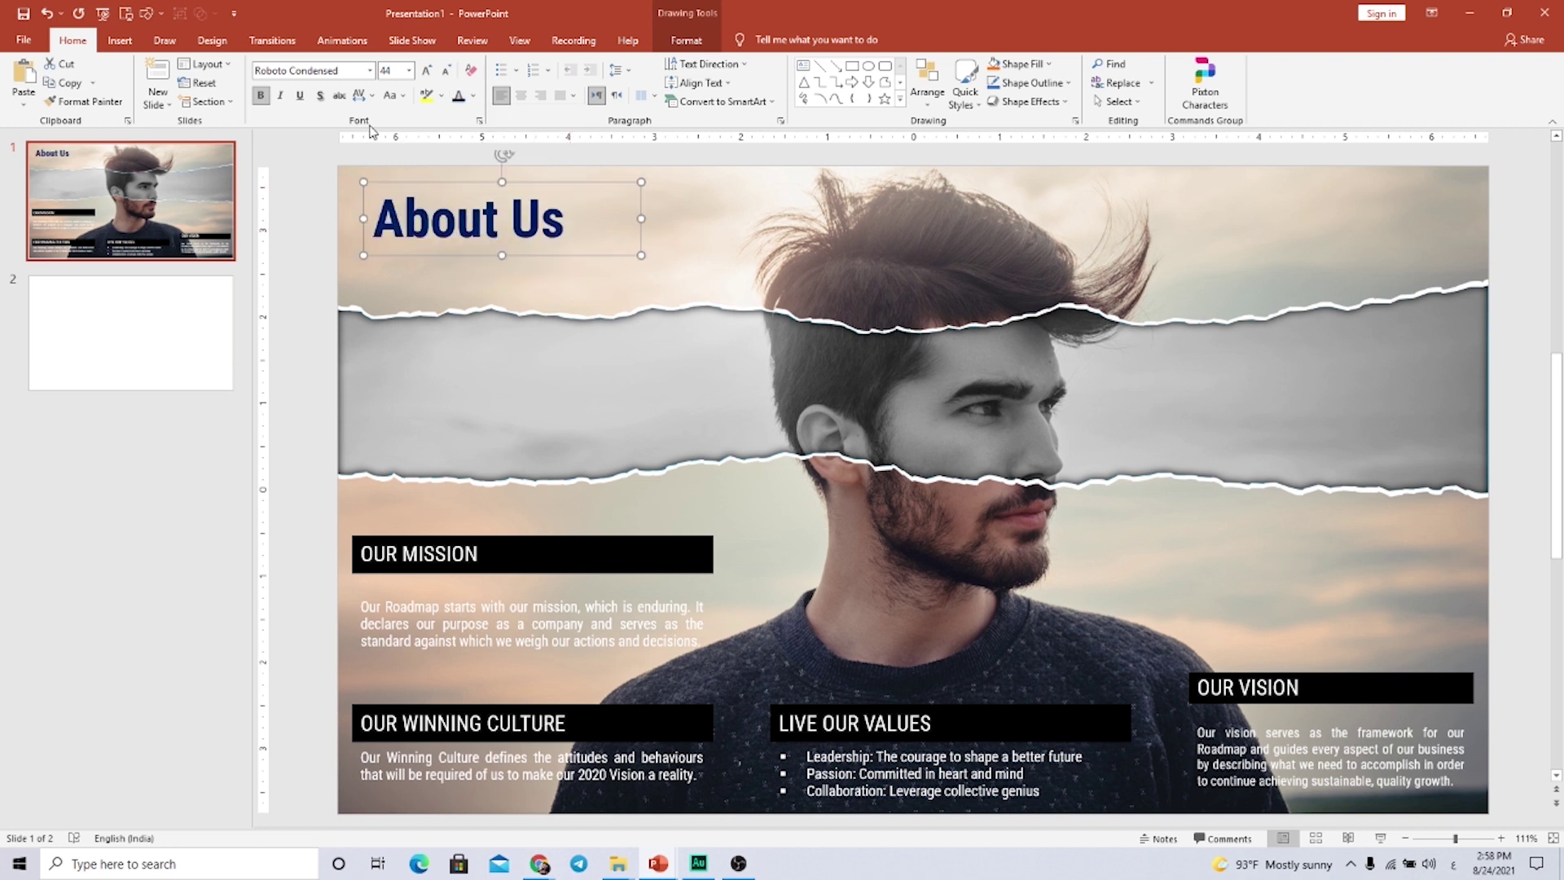
Enlarge the About Us title to 60 pt and widen it onto one line at the top-left.
click(427, 70)
click(426, 70)
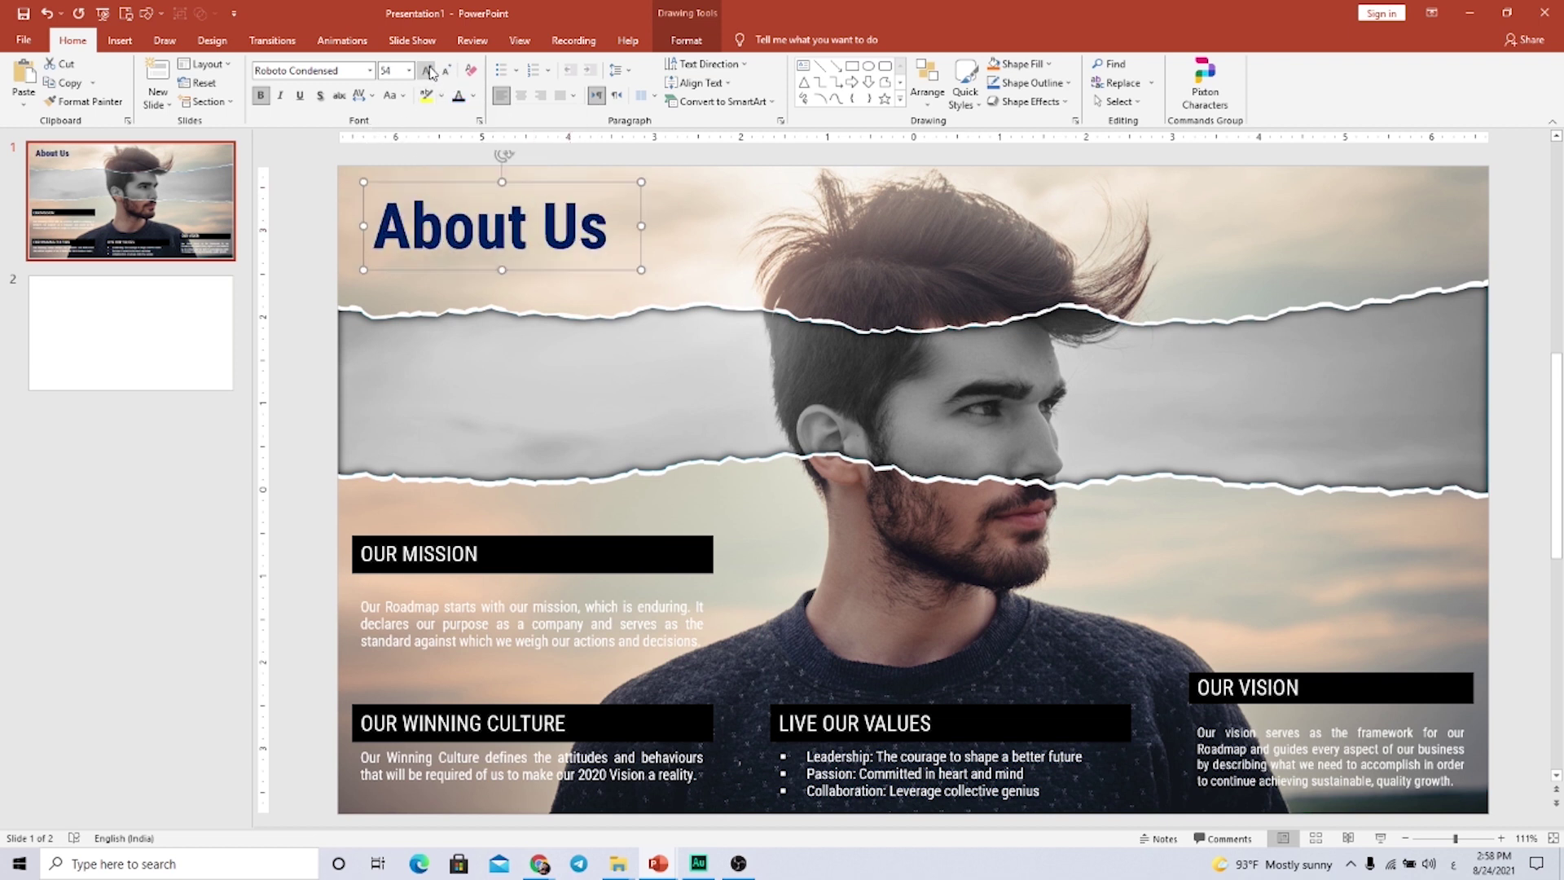
click(427, 70)
drag(643, 272, 727, 268)
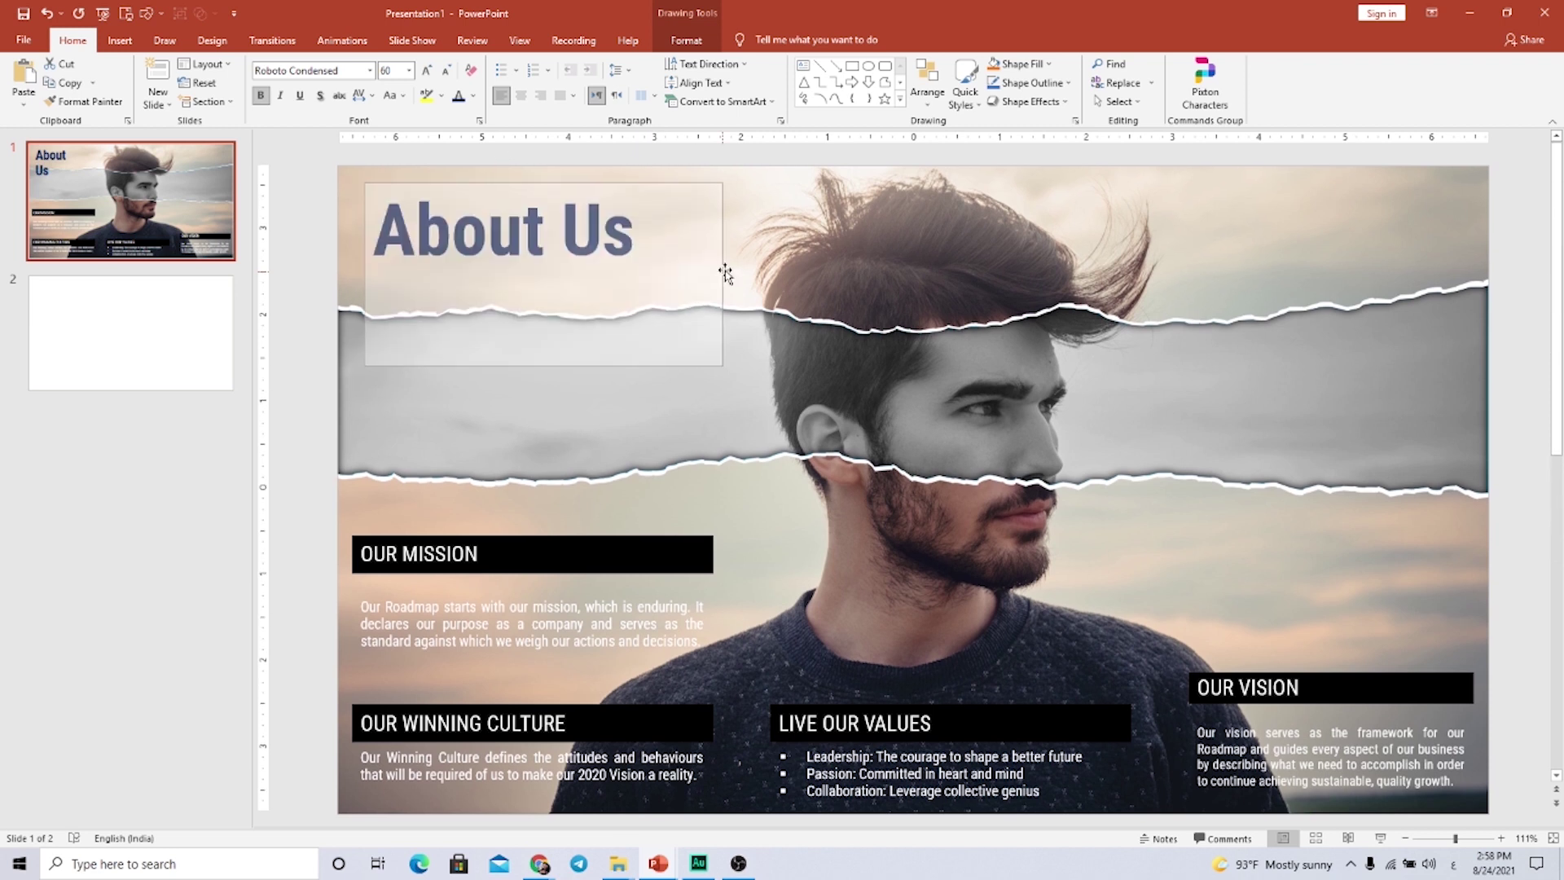
drag(633, 183, 620, 191)
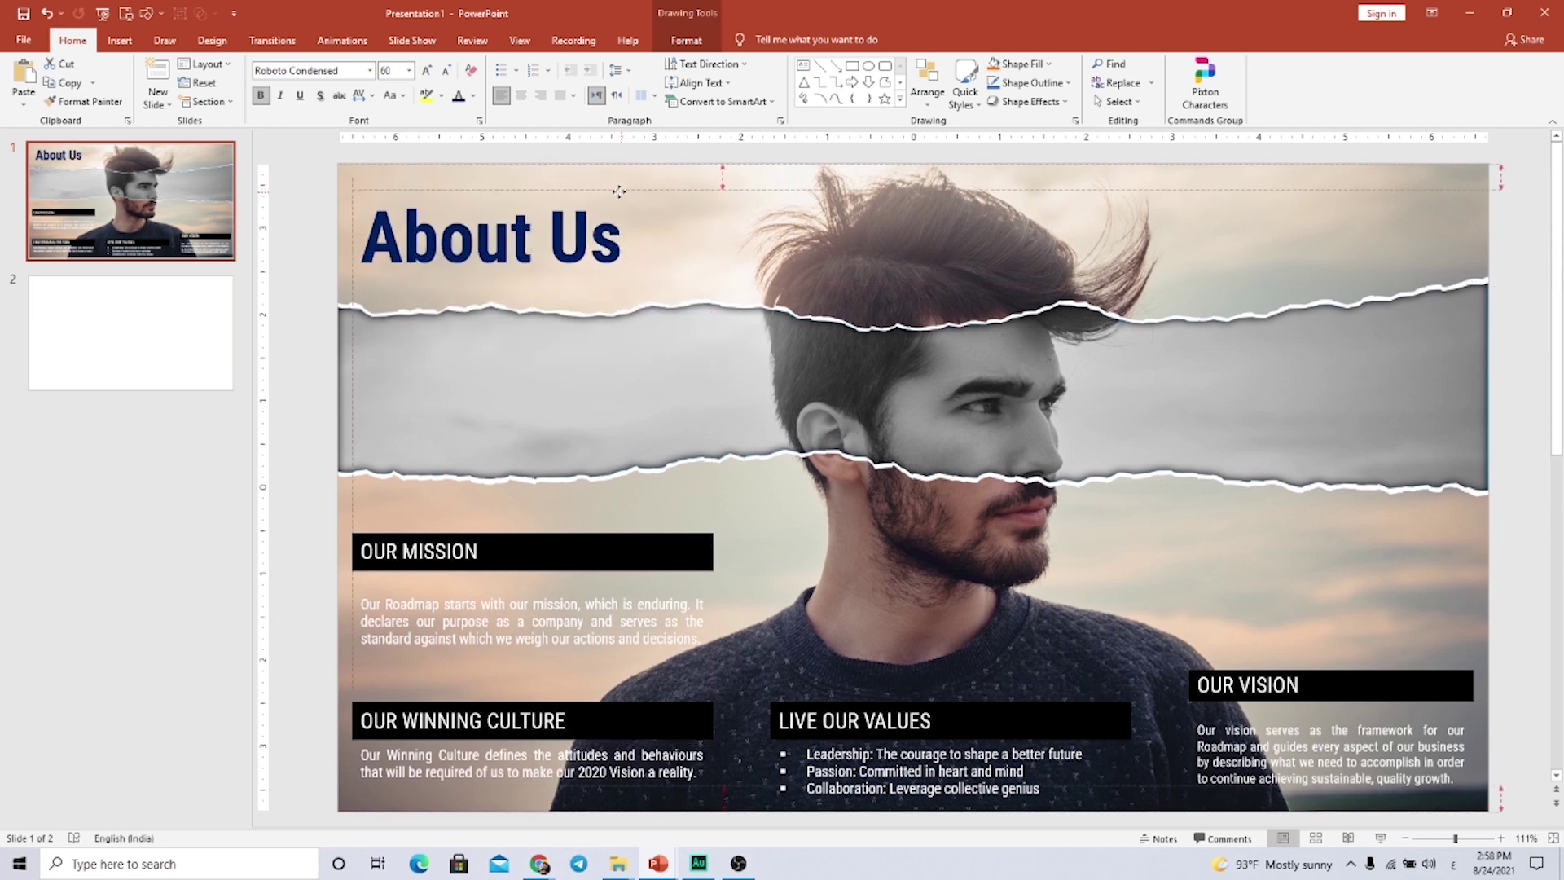
click(1296, 597)
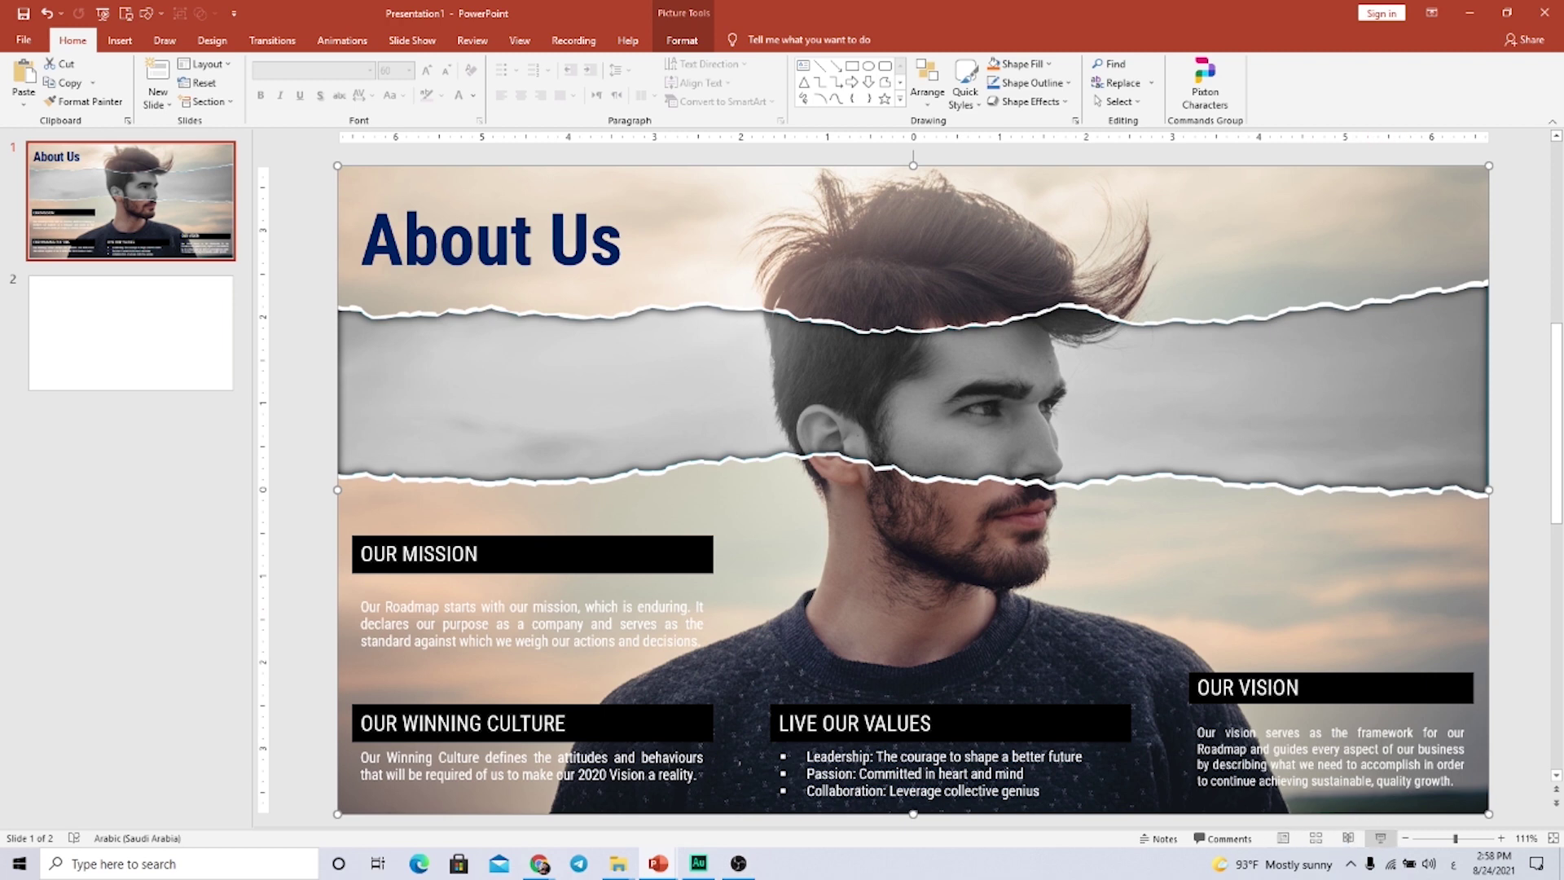
Play the finished About Us slide full screen as a slide show with F5.
key(F5)
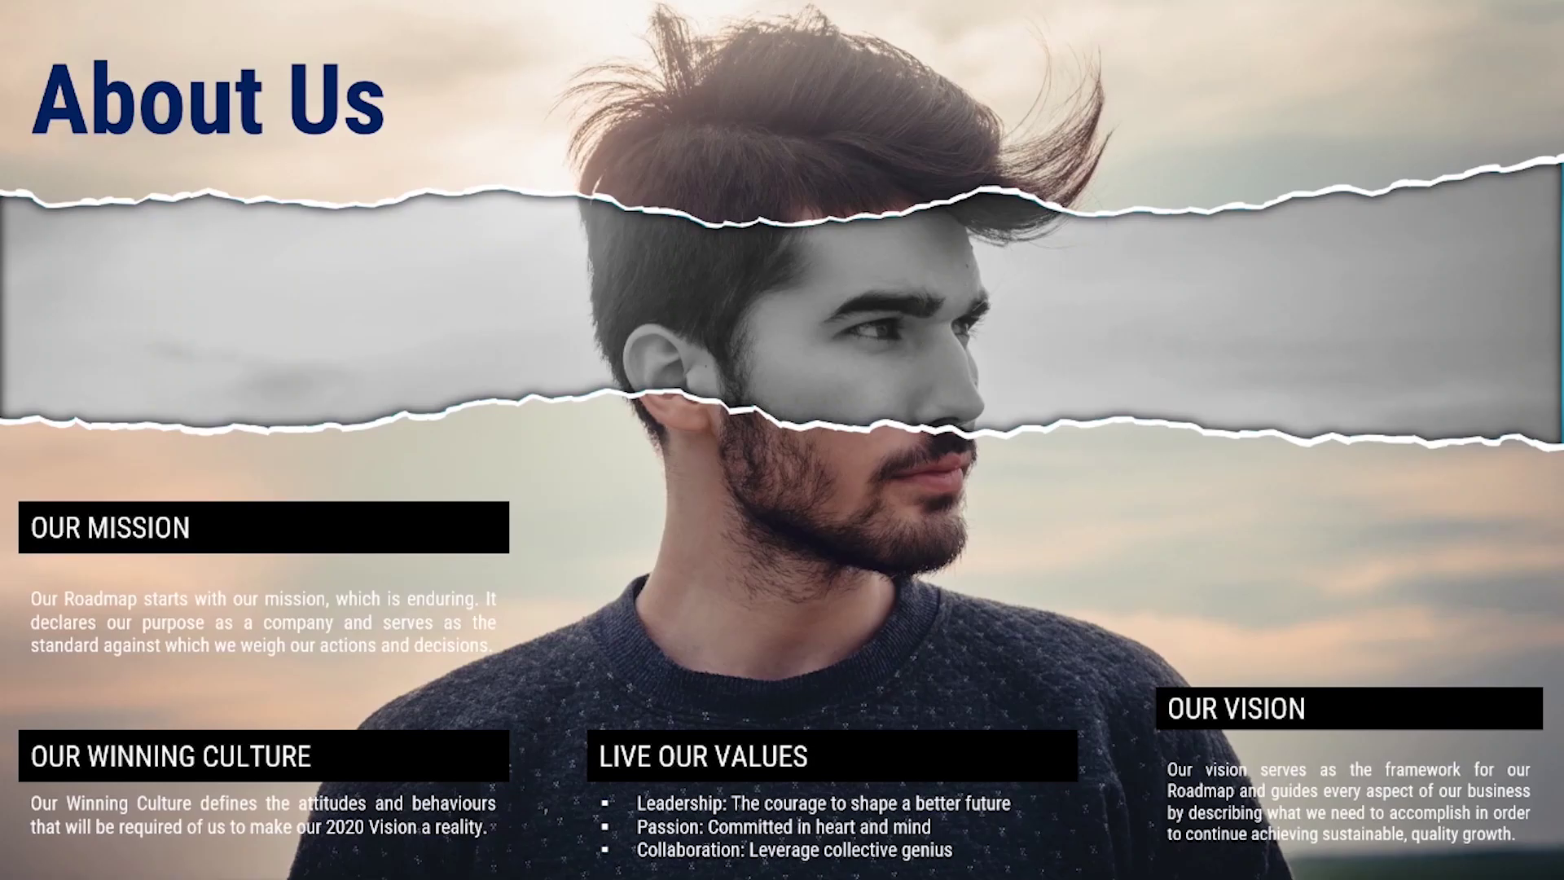